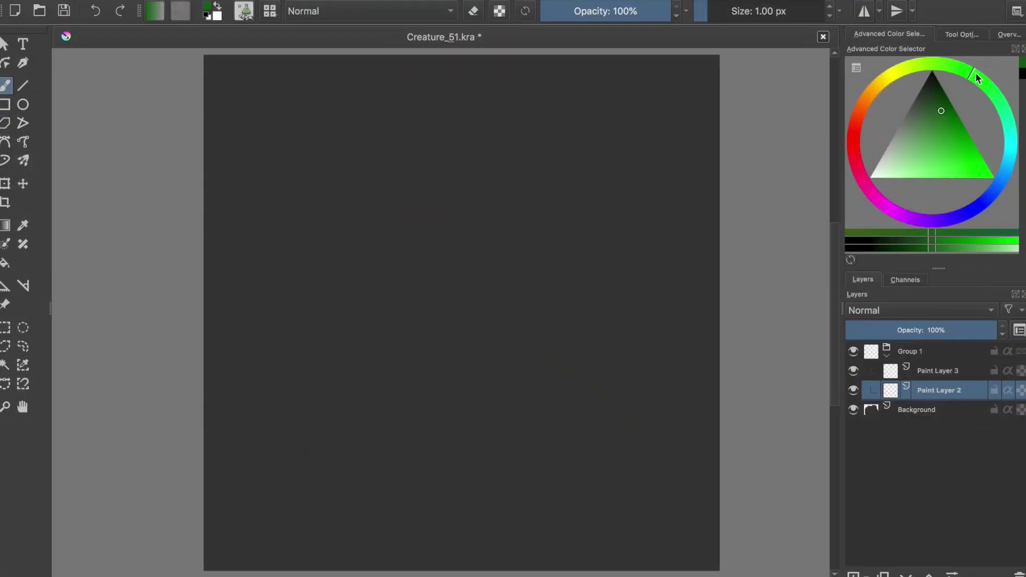
Step: Pick a bright green foreground colour from the Advanced Color Selector
{"action": "left_click", "coordinate": [937, 125]}
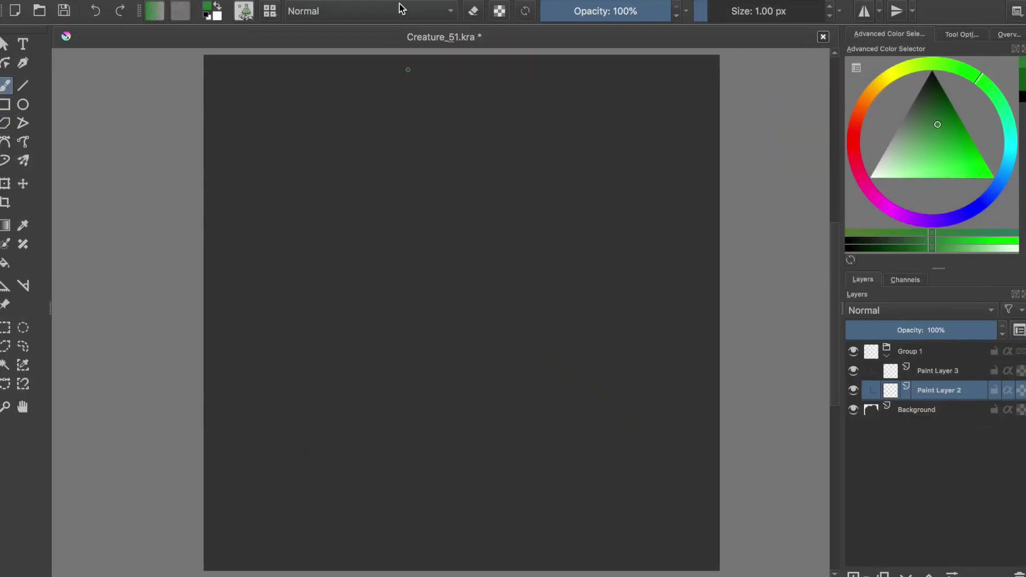
Step: Block in a green bust silhouette with shoulders, trimming its edges and ears with the eraser
{"action": "left_click_drag", "start_coordinate": [417, 138], "coordinate": [406, 109]}
{"action": "left_click_drag", "start_coordinate": [395, 300], "coordinate": [374, 321]}
{"action": "left_click_drag", "start_coordinate": [389, 275], "coordinate": [218, 366]}
{"action": "left_click_drag", "start_coordinate": [348, 300], "coordinate": [224, 567]}
{"action": "key", "text": "e"}
{"action": "mouse_move", "coordinate": [369, 129]}
{"action": "left_mouse_down"}
{"action": "mouse_move", "coordinate": [484, 102]}
{"action": "mouse_move", "coordinate": [374, 133]}
{"action": "left_mouse_up"}
{"action": "left_click_drag", "start_coordinate": [484, 203], "coordinate": [460, 278]}
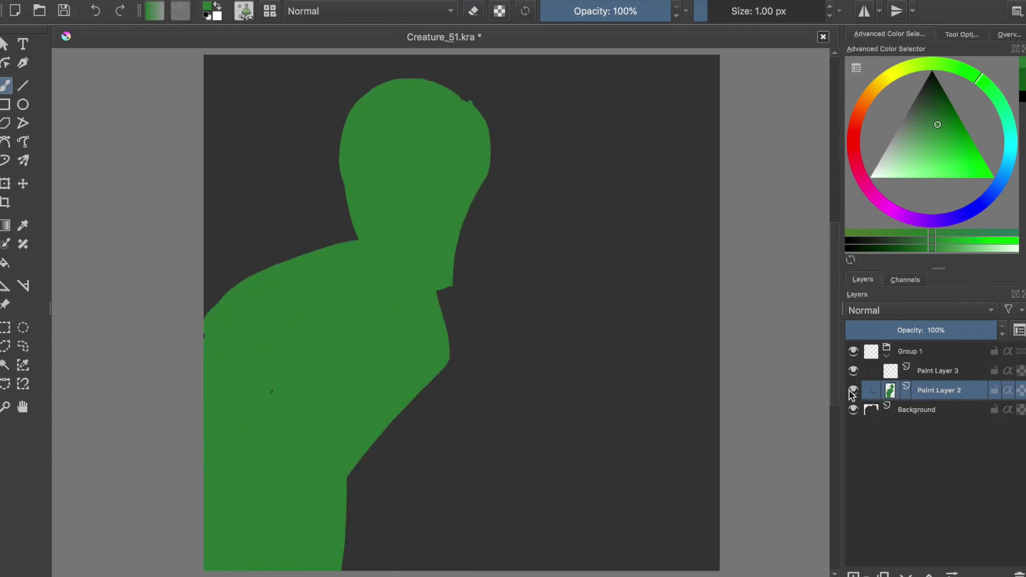
Step: Add Paint Layer 4, hide the green silhouette layer and switch to a much darker green
{"action": "key", "text": "e"}
{"action": "key", "text": "Insert"}
{"action": "left_click", "coordinate": [853, 410]}
{"action": "left_click", "coordinate": [936, 94]}
{"action": "left_click_drag", "start_coordinate": [417, 155], "coordinate": [428, 176]}
{"action": "key", "text": "ctrl+z"}
Step: Outline the head with eye sockets, nose and jaw shading, rounding the skull forehead
{"action": "mouse_move", "coordinate": [359, 145]}
{"action": "left_mouse_down"}
{"action": "mouse_move", "coordinate": [475, 236]}
{"action": "mouse_move", "coordinate": [407, 303]}
{"action": "mouse_move", "coordinate": [465, 278]}
{"action": "left_mouse_up"}
{"action": "left_click_drag", "start_coordinate": [380, 193], "coordinate": [406, 219]}
{"action": "left_click_drag", "start_coordinate": [447, 181], "coordinate": [428, 267]}
{"action": "mouse_move", "coordinate": [422, 225]}
{"action": "left_mouse_down"}
{"action": "mouse_move", "coordinate": [454, 284]}
{"action": "mouse_move", "coordinate": [459, 224]}
{"action": "left_mouse_up"}
{"action": "key", "text": "e"}
{"action": "left_click_drag", "start_coordinate": [397, 186], "coordinate": [390, 203]}
{"action": "key", "text": "e"}
{"action": "left_click_drag", "start_coordinate": [358, 176], "coordinate": [428, 106]}
Step: Refine the eye sockets and add cheek shading on the skull
{"action": "key", "text": "e"}
{"action": "left_click_drag", "start_coordinate": [364, 139], "coordinate": [422, 118]}
{"action": "key", "text": "e"}
{"action": "key", "text": "e"}
{"action": "left_click_drag", "start_coordinate": [427, 251], "coordinate": [422, 278]}
Step: Reshape the cheek, mouth and jaw strokes of the dark green face
{"action": "key", "text": "e"}
{"action": "left_click_drag", "start_coordinate": [406, 209], "coordinate": [409, 243]}
{"action": "left_click_drag", "start_coordinate": [441, 203], "coordinate": [455, 222]}
{"action": "key", "text": "e"}
{"action": "key", "text": "e"}
{"action": "mouse_move", "coordinate": [454, 272]}
{"action": "left_mouse_down"}
{"action": "mouse_move", "coordinate": [422, 288]}
{"action": "mouse_move", "coordinate": [433, 288]}
{"action": "left_mouse_up"}
{"action": "key", "text": "e"}
{"action": "left_click_drag", "start_coordinate": [399, 252], "coordinate": [404, 288]}
{"action": "key", "text": "e"}
{"action": "mouse_move", "coordinate": [395, 257]}
{"action": "left_mouse_down"}
{"action": "mouse_move", "coordinate": [400, 289]}
{"action": "mouse_move", "coordinate": [465, 264]}
{"action": "mouse_move", "coordinate": [455, 296]}
{"action": "mouse_move", "coordinate": [466, 361]}
{"action": "left_mouse_up"}
{"action": "key", "text": "e"}
{"action": "key", "text": "e"}
{"action": "key", "text": "e"}
Step: Paint hollow ears on both sides and wrinkles across the forehead
{"action": "key", "text": "e"}
{"action": "left_click_drag", "start_coordinate": [350, 219], "coordinate": [358, 261]}
{"action": "left_click_drag", "start_coordinate": [481, 183], "coordinate": [477, 224]}
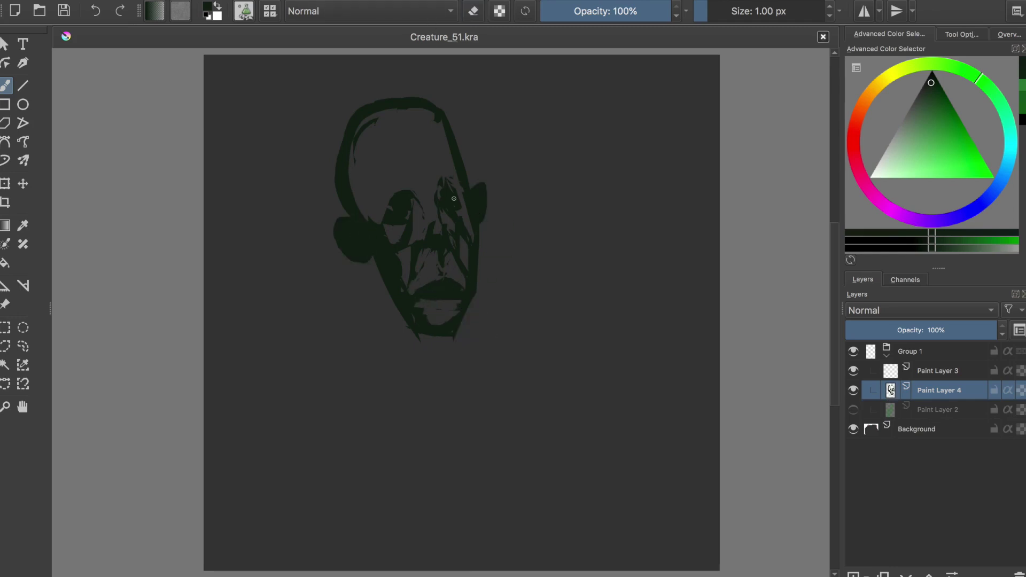
{"action": "key", "text": "e"}
{"action": "key", "text": "e"}
{"action": "left_click_drag", "start_coordinate": [388, 179], "coordinate": [447, 160]}
{"action": "key", "text": "e"}
{"action": "left_click_drag", "start_coordinate": [412, 107], "coordinate": [353, 137]}
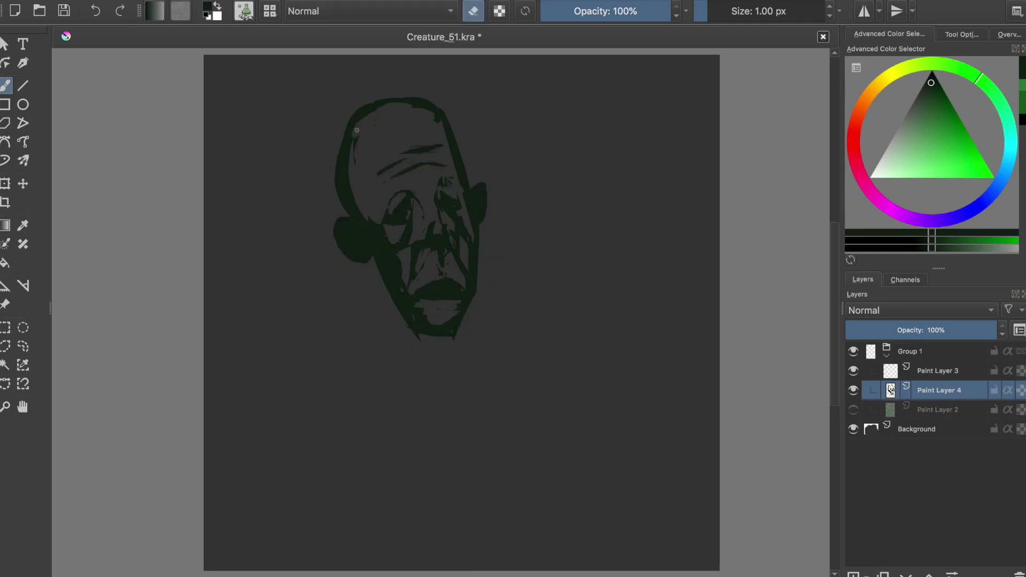
{"action": "left_click_drag", "start_coordinate": [342, 227], "coordinate": [366, 260]}
{"action": "left_click_drag", "start_coordinate": [476, 217], "coordinate": [477, 187]}
{"action": "left_click_drag", "start_coordinate": [339, 220], "coordinate": [356, 230]}
{"action": "key", "text": "e"}
{"action": "left_click_drag", "start_coordinate": [352, 262], "coordinate": [367, 255]}
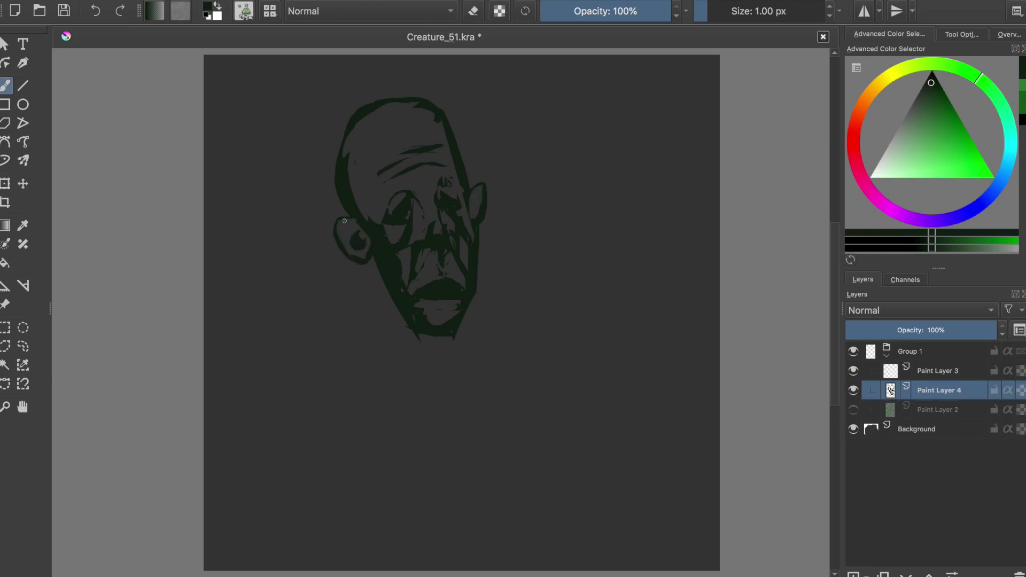
{"action": "key", "text": "e"}
Step: Save, then paint the neck below the jaw and the shoulder lines
{"action": "key", "text": "ctrl+s"}
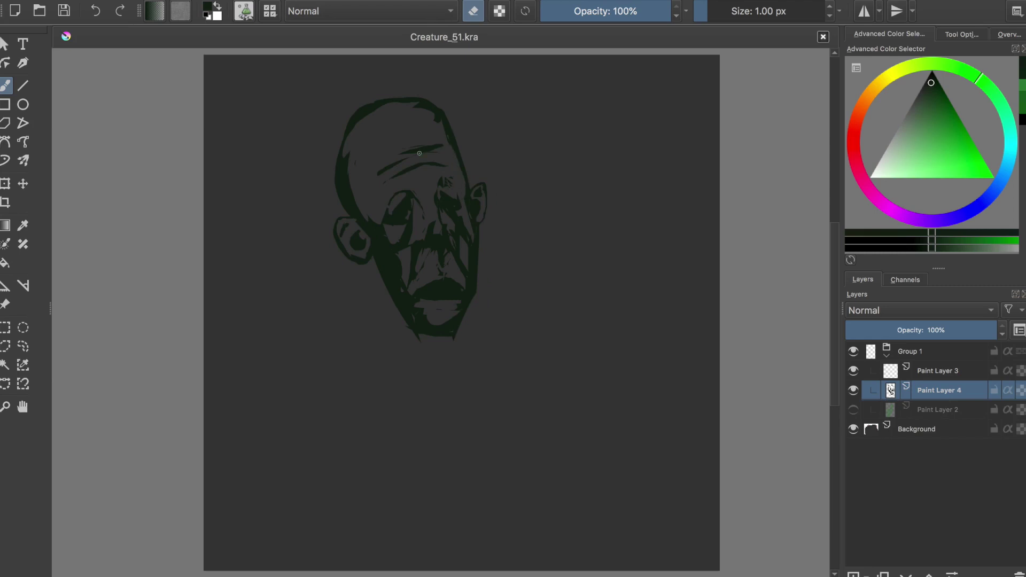
{"action": "key", "text": "e"}
{"action": "left_click_drag", "start_coordinate": [401, 302], "coordinate": [396, 399]}
{"action": "left_click_drag", "start_coordinate": [390, 342], "coordinate": [297, 569]}
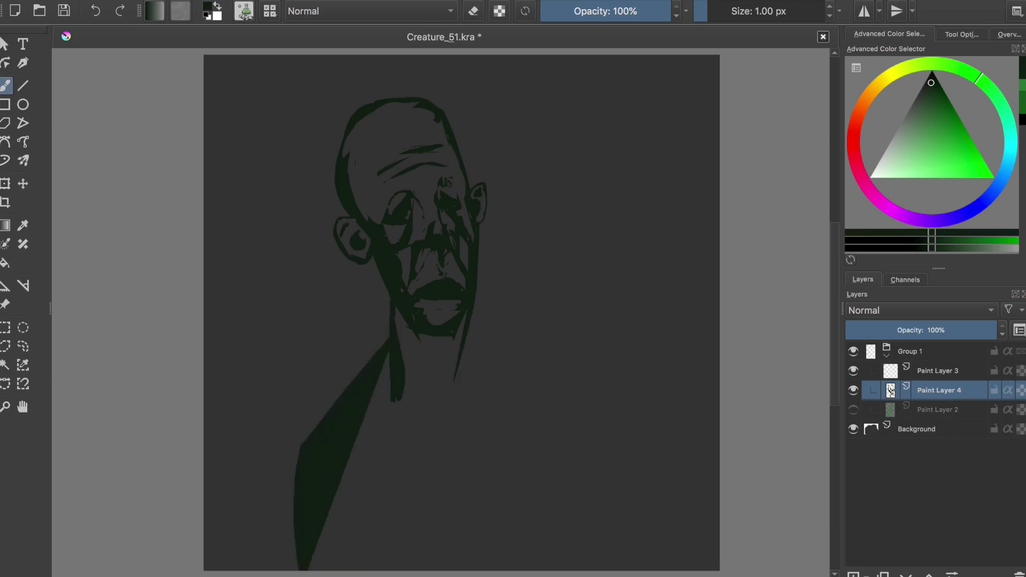
{"action": "key", "text": "ctrl+z"}
{"action": "left_click_drag", "start_coordinate": [465, 342], "coordinate": [460, 569]}
{"action": "left_click_drag", "start_coordinate": [383, 323], "coordinate": [299, 569]}
{"action": "left_click_drag", "start_coordinate": [411, 334], "coordinate": [431, 401]}
{"action": "left_click_drag", "start_coordinate": [422, 369], "coordinate": [449, 332]}
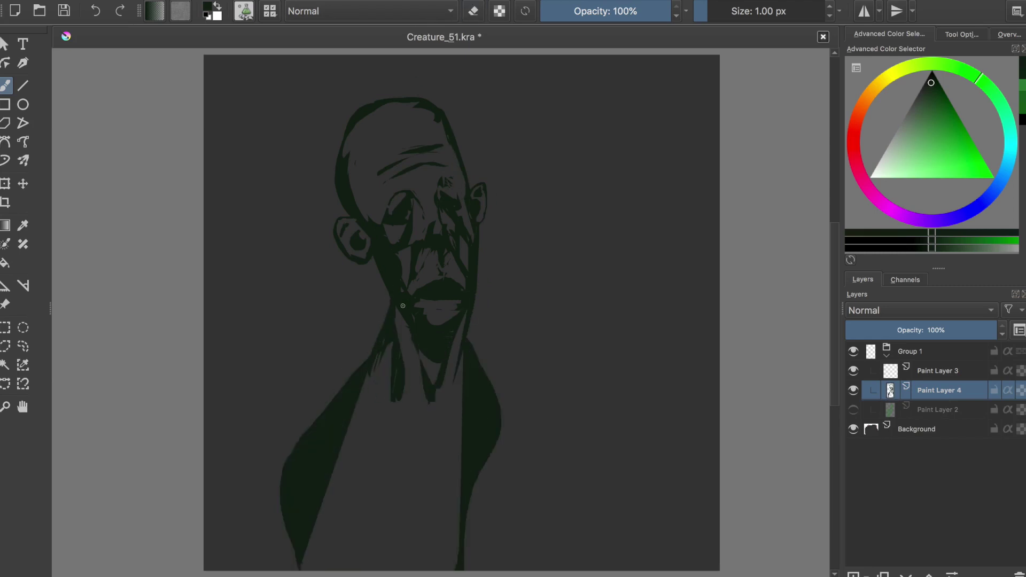
Step: Rework the strokes on both sides of the neck and save
{"action": "key", "text": "e"}
{"action": "left_click_drag", "start_coordinate": [473, 374], "coordinate": [465, 364]}
{"action": "left_click_drag", "start_coordinate": [470, 398], "coordinate": [460, 385]}
{"action": "key", "text": "e"}
{"action": "left_click_drag", "start_coordinate": [388, 369], "coordinate": [357, 433]}
{"action": "left_click_drag", "start_coordinate": [465, 398], "coordinate": [472, 428]}
{"action": "key", "text": "ctrl+s"}
Step: Touch up the facial strokes near the left eye and around the mouth, then save
{"action": "key", "text": "e"}
{"action": "left_click_drag", "start_coordinate": [452, 219], "coordinate": [465, 248]}
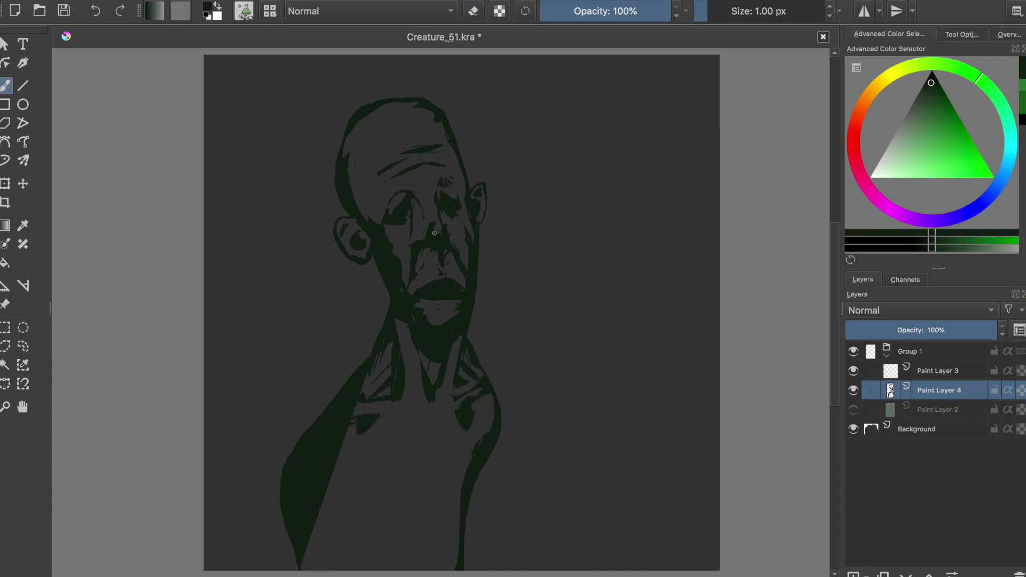
{"action": "key", "text": "e"}
{"action": "left_click_drag", "start_coordinate": [390, 219], "coordinate": [409, 245]}
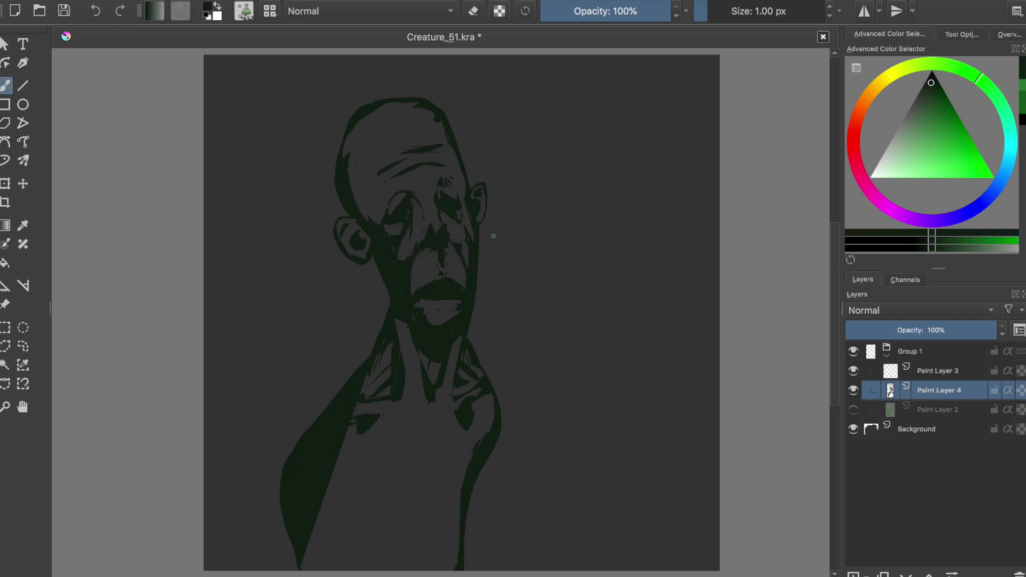
{"action": "key", "text": "e"}
{"action": "key", "text": "e"}
{"action": "mouse_move", "coordinate": [452, 278]}
{"action": "left_mouse_down"}
{"action": "mouse_move", "coordinate": [469, 286]}
{"action": "mouse_move", "coordinate": [446, 315]}
{"action": "left_mouse_up"}
{"action": "key", "text": "e"}
{"action": "key", "text": "e"}
{"action": "key", "text": "e"}
{"action": "key", "text": "e"}
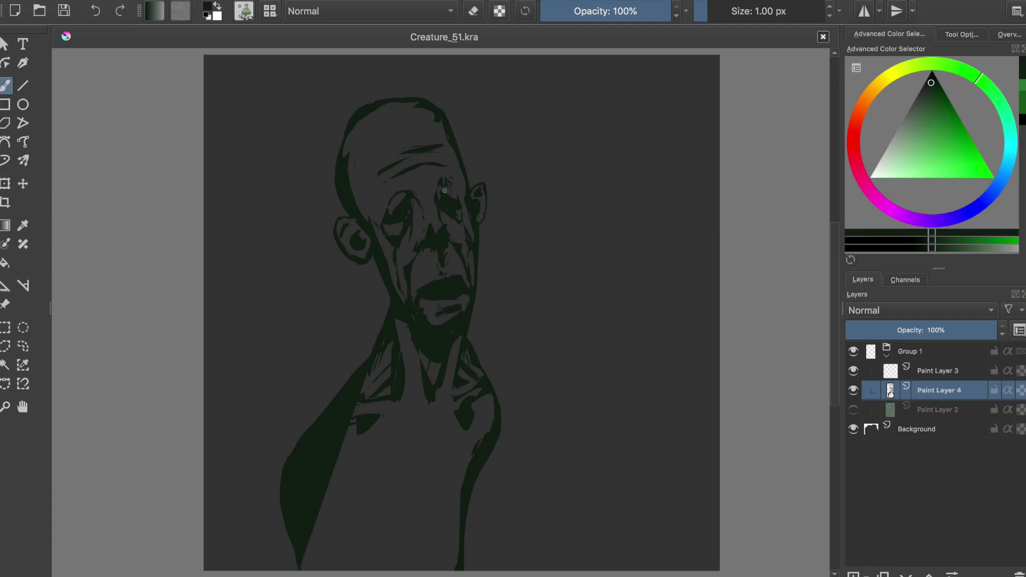
Step: Repaint the left neck strokes, clean up the left shoulder and save
{"action": "key", "text": "e"}
{"action": "key", "text": "ctrl+s"}
{"action": "key", "text": "e"}
{"action": "key", "text": "e"}
{"action": "left_click_drag", "start_coordinate": [368, 375], "coordinate": [321, 420]}
{"action": "key", "text": "e"}
{"action": "left_click_drag", "start_coordinate": [380, 393], "coordinate": [385, 350]}
{"action": "key", "text": "e"}
{"action": "key", "text": "ctrl+s"}
Step: Replace the dark left shoulder fill with a new outer shoulder and arm outline
{"action": "key", "text": "e"}
{"action": "key", "text": "e"}
{"action": "mouse_move", "coordinate": [329, 427]}
{"action": "left_mouse_down"}
{"action": "mouse_move", "coordinate": [313, 413]}
{"action": "mouse_move", "coordinate": [288, 521]}
{"action": "left_mouse_up"}
{"action": "key", "text": "e"}
{"action": "key", "text": "e"}
{"action": "left_click_drag", "start_coordinate": [284, 508], "coordinate": [310, 438]}
Step: Redraw the left shoulder, neck and arm outlines and save
{"action": "key", "text": "e"}
{"action": "left_click_drag", "start_coordinate": [293, 505], "coordinate": [278, 569]}
{"action": "left_click_drag", "start_coordinate": [325, 460], "coordinate": [336, 569]}
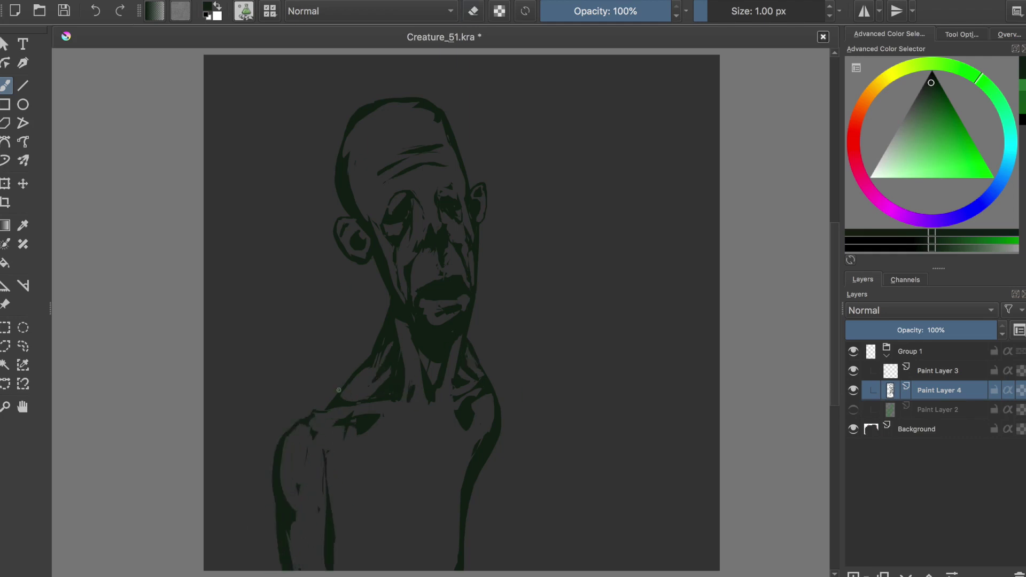
{"action": "left_click_drag", "start_coordinate": [342, 382], "coordinate": [291, 506]}
{"action": "key", "text": "e"}
{"action": "left_click_drag", "start_coordinate": [278, 567], "coordinate": [309, 482]}
{"action": "key", "text": "e"}
{"action": "mouse_move", "coordinate": [374, 339]}
{"action": "left_mouse_down"}
{"action": "mouse_move", "coordinate": [297, 407]}
{"action": "mouse_move", "coordinate": [280, 510]}
{"action": "left_mouse_up"}
{"action": "key", "text": "e"}
{"action": "key", "text": "ctrl+s"}
Step: Touch up strokes near the cheek, jaw and left temple, saving along the way
{"action": "key", "text": "e"}
{"action": "mouse_move", "coordinate": [342, 427]}
{"action": "left_mouse_down"}
{"action": "mouse_move", "coordinate": [318, 500]}
{"action": "mouse_move", "coordinate": [278, 564]}
{"action": "left_mouse_up"}
{"action": "key", "text": "ctrl+s"}
{"action": "mouse_move", "coordinate": [406, 246]}
{"action": "left_mouse_down"}
{"action": "mouse_move", "coordinate": [407, 302]}
{"action": "mouse_move", "coordinate": [458, 325]}
{"action": "left_mouse_up"}
{"action": "key", "text": "e"}
{"action": "key", "text": "e"}
{"action": "key", "text": "e"}
{"action": "key", "text": "e"}
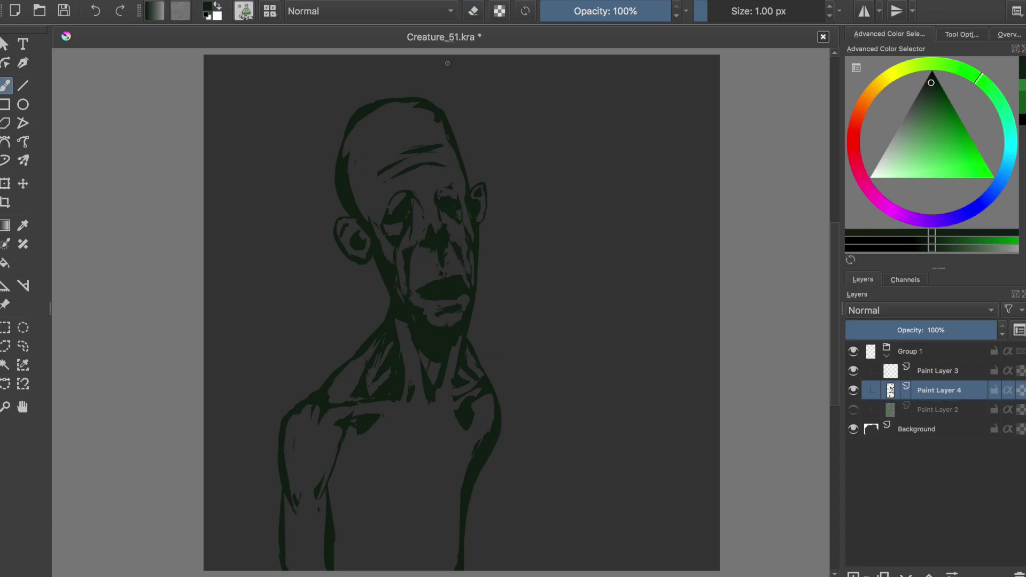
{"action": "key", "text": "e"}
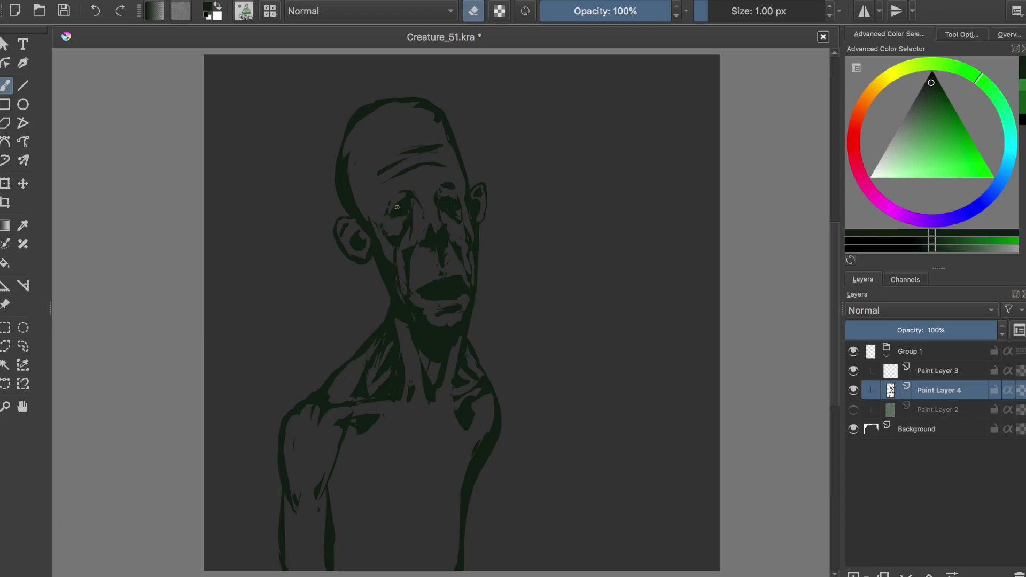
{"action": "key", "text": "e"}
{"action": "key", "text": "e"}
{"action": "key", "text": "e"}
{"action": "key", "text": "e"}
{"action": "key", "text": "e"}
{"action": "key", "text": "e"}
{"action": "key", "text": "e"}
{"action": "key", "text": "e"}
{"action": "key", "text": "e"}
{"action": "key", "text": "ctrl+s"}
{"action": "key", "text": "e"}
{"action": "key", "text": "e"}
{"action": "left_click_drag", "start_coordinate": [364, 180], "coordinate": [355, 219]}
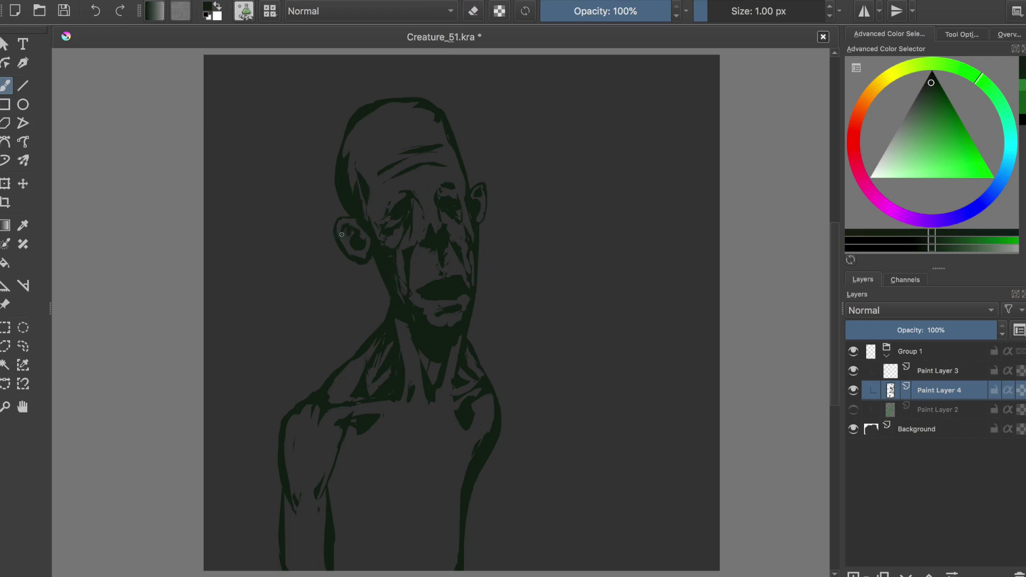
{"action": "key", "text": "e"}
Step: Mirror the canvas to check proportions, thicken the left shoulder line and flip back
{"action": "key", "text": "e"}
{"action": "left_click_drag", "start_coordinate": [398, 222], "coordinate": [401, 229]}
{"action": "key", "text": "e"}
{"action": "key", "text": "m"}
{"action": "key", "text": "ctrl+s"}
{"action": "key", "text": "e"}
{"action": "left_click_drag", "start_coordinate": [389, 380], "coordinate": [376, 422]}
{"action": "key", "text": "e"}
{"action": "key", "text": "e"}
{"action": "key", "text": "e"}
{"action": "key", "text": "e"}
{"action": "key", "text": "e"}
Step: Draw dark collarbone strokes across the chest and save
{"action": "key", "text": "e"}
{"action": "key", "text": "e"}
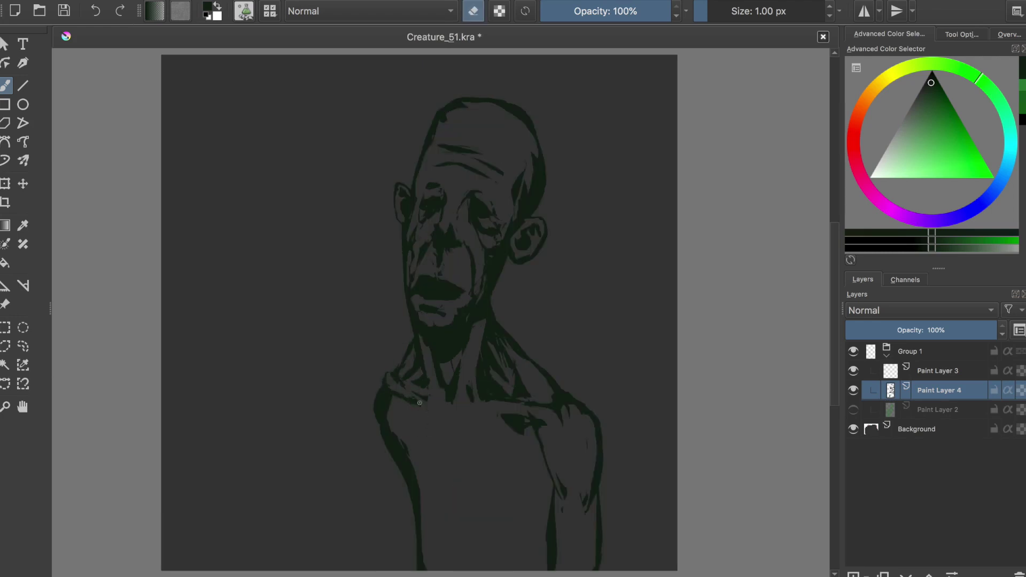
{"action": "key", "text": "m"}
{"action": "key", "text": "ctrl+s"}
{"action": "key", "text": "e"}
{"action": "mouse_move", "coordinate": [367, 438]}
{"action": "left_mouse_down"}
{"action": "mouse_move", "coordinate": [329, 494]}
{"action": "mouse_move", "coordinate": [462, 475]}
{"action": "left_mouse_up"}
{"action": "key", "text": "e"}
{"action": "key", "text": "e"}
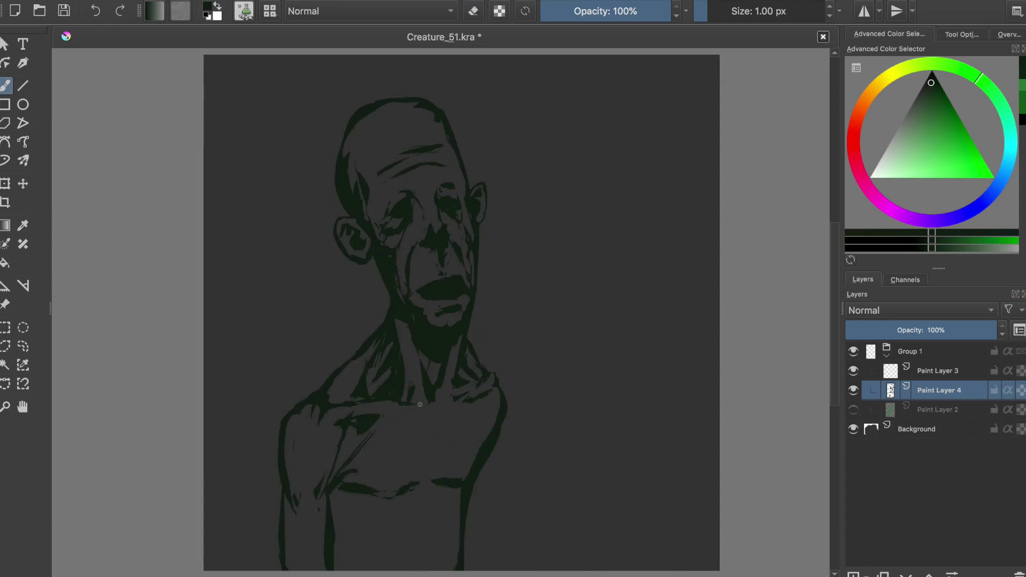
{"action": "key", "text": "e"}
{"action": "key", "text": "e"}
{"action": "key", "text": "e"}
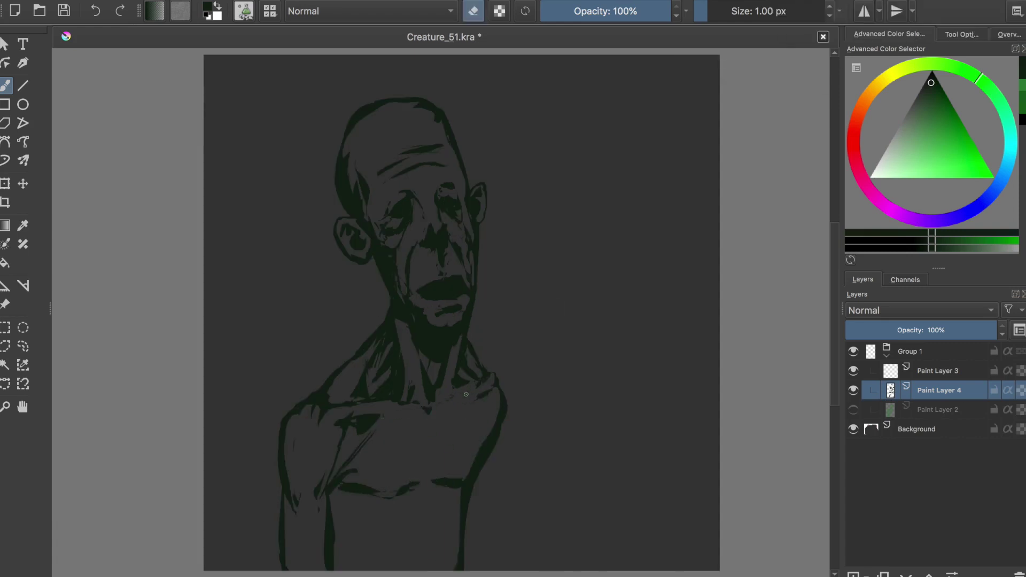
{"action": "key", "text": "e"}
{"action": "key", "text": "ctrl+s"}
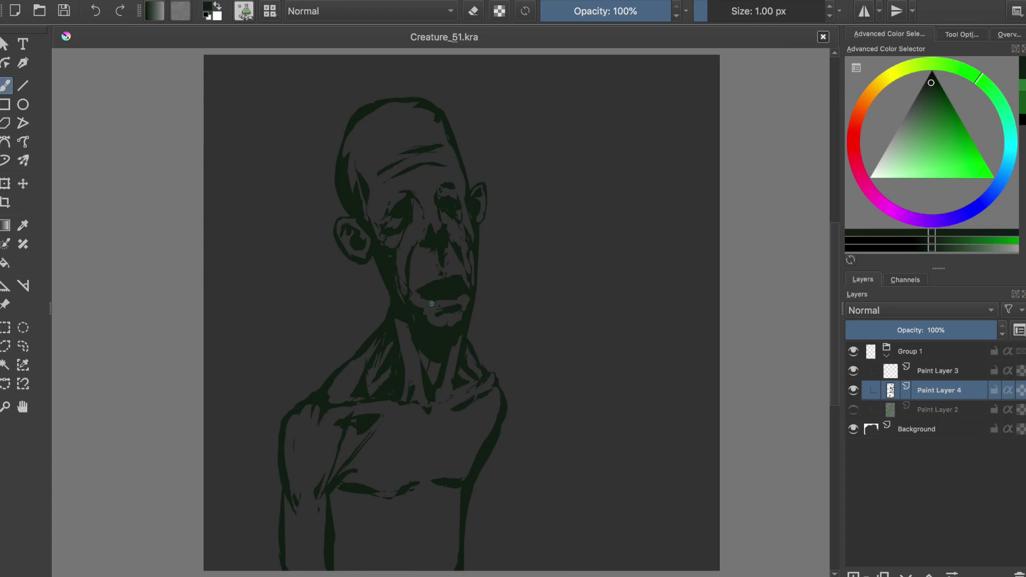
Step: Paint and refine strokes along the right arm, shoulder and torso edge, then save
{"action": "mouse_move", "coordinate": [508, 387]}
{"action": "left_mouse_down"}
{"action": "mouse_move", "coordinate": [487, 489]}
{"action": "mouse_move", "coordinate": [490, 569]}
{"action": "left_mouse_up"}
{"action": "left_click_drag", "start_coordinate": [480, 471], "coordinate": [467, 569]}
{"action": "key", "text": "e"}
{"action": "left_click_drag", "start_coordinate": [472, 522], "coordinate": [467, 481]}
{"action": "left_click_drag", "start_coordinate": [494, 425], "coordinate": [497, 465]}
{"action": "key", "text": "e"}
{"action": "left_click_drag", "start_coordinate": [508, 384], "coordinate": [503, 475]}
{"action": "key", "text": "e"}
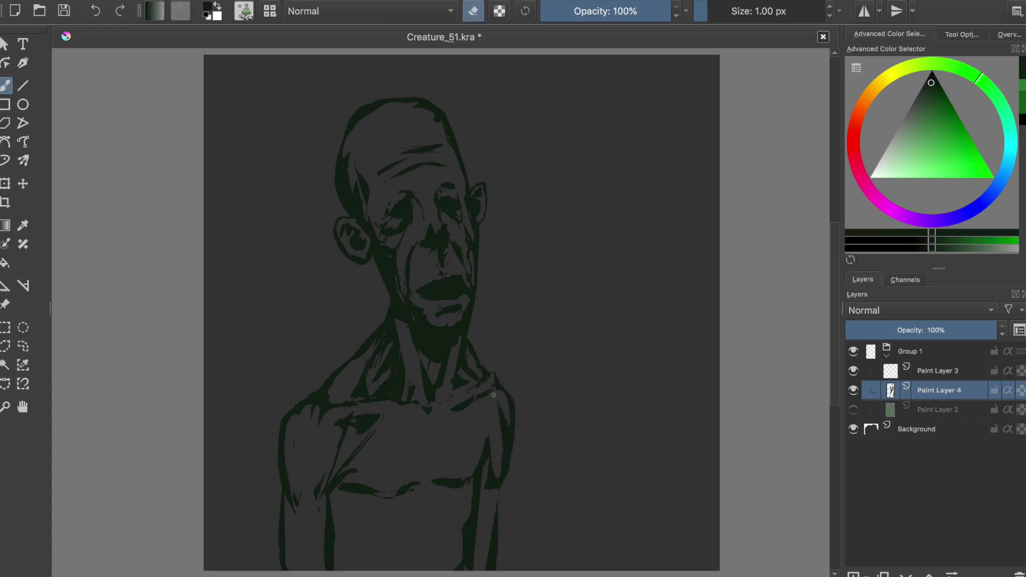
{"action": "left_click_drag", "start_coordinate": [506, 431], "coordinate": [490, 488]}
{"action": "key", "text": "e"}
Step: Thicken the chest line, right pectoral and armpit and save
{"action": "key", "text": "e"}
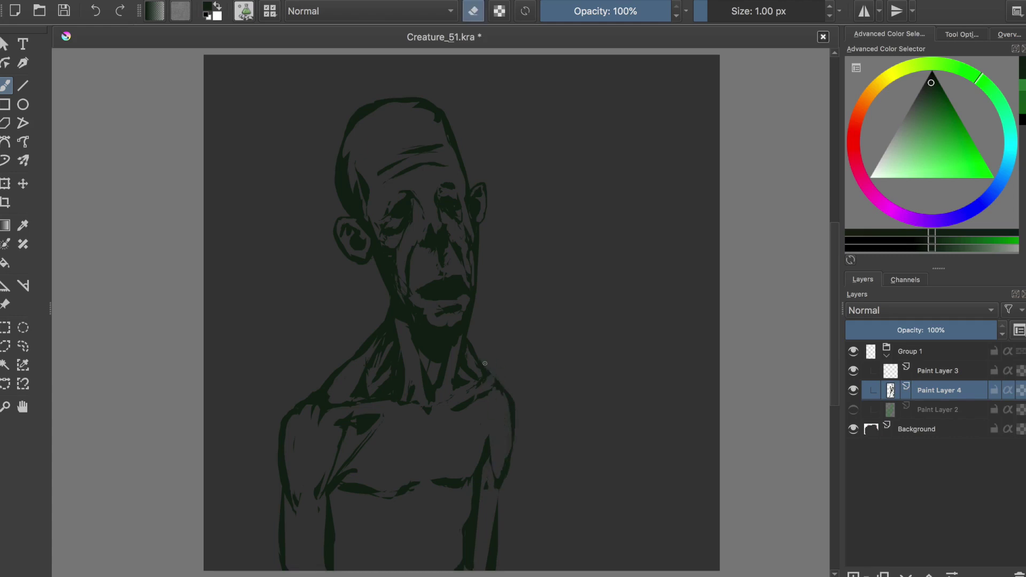
{"action": "key", "text": "e"}
{"action": "key", "text": "e"}
{"action": "key", "text": "e"}
{"action": "key", "text": "e"}
{"action": "key", "text": "e"}
{"action": "key", "text": "e"}
{"action": "key", "text": "e"}
{"action": "key", "text": "ctrl+s"}
{"action": "key", "text": "e"}
{"action": "key", "text": "e"}
{"action": "key", "text": "e"}
{"action": "key", "text": "e"}
{"action": "key", "text": "ctrl+s"}
{"action": "mouse_move", "coordinate": [345, 479]}
{"action": "left_mouse_down"}
{"action": "mouse_move", "coordinate": [411, 491]}
{"action": "mouse_move", "coordinate": [489, 444]}
{"action": "mouse_move", "coordinate": [446, 452]}
{"action": "left_mouse_up"}
{"action": "key", "text": "e"}
{"action": "key", "text": "ctrl+s"}
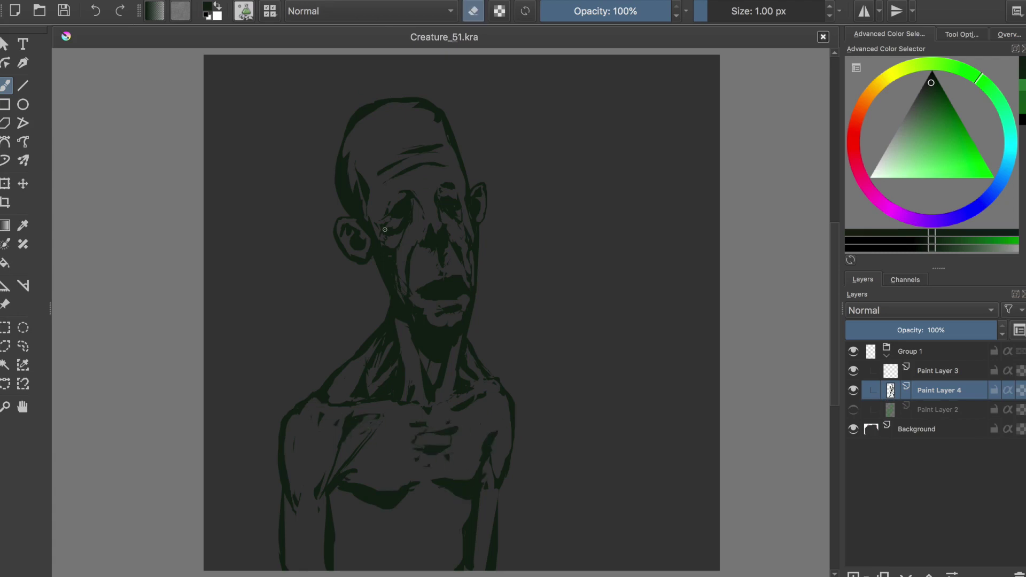
Step: Freehand-select the mouth and chin area and shift it slightly upward
{"action": "key", "text": "ctrl+shift+d"}
{"action": "key", "text": "t"}
{"action": "mouse_move", "coordinate": [478, 284]}
{"action": "left_mouse_down"}
{"action": "mouse_move", "coordinate": [481, 247]}
{"action": "mouse_move", "coordinate": [491, 295]}
{"action": "mouse_move", "coordinate": [488, 280]}
{"action": "left_mouse_up"}
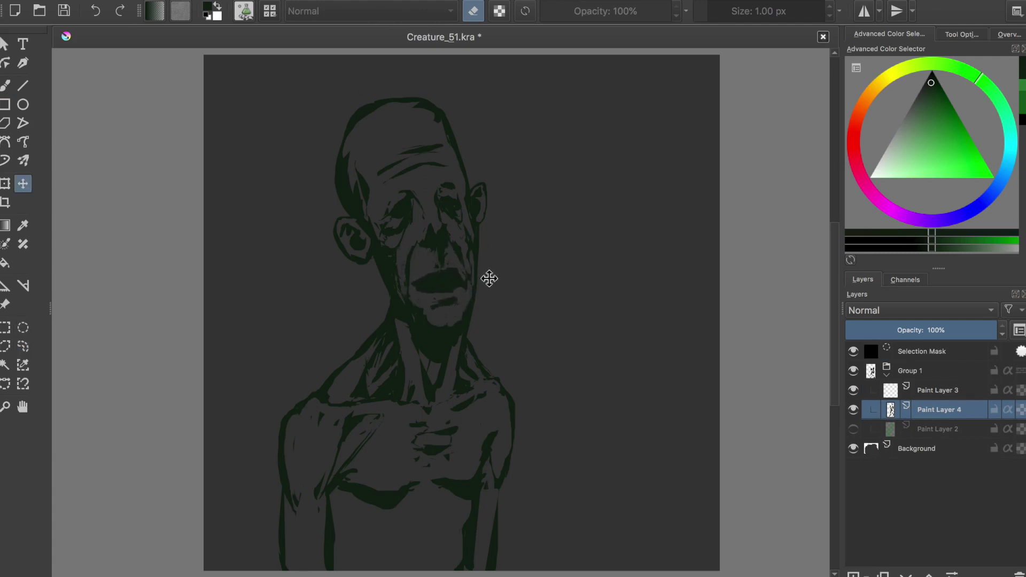
Step: Drop the mouth selection, rework the face with brush and eraser, and check it mirrored
{"action": "key", "text": "ctrl+shift+a"}
{"action": "key", "text": "b"}
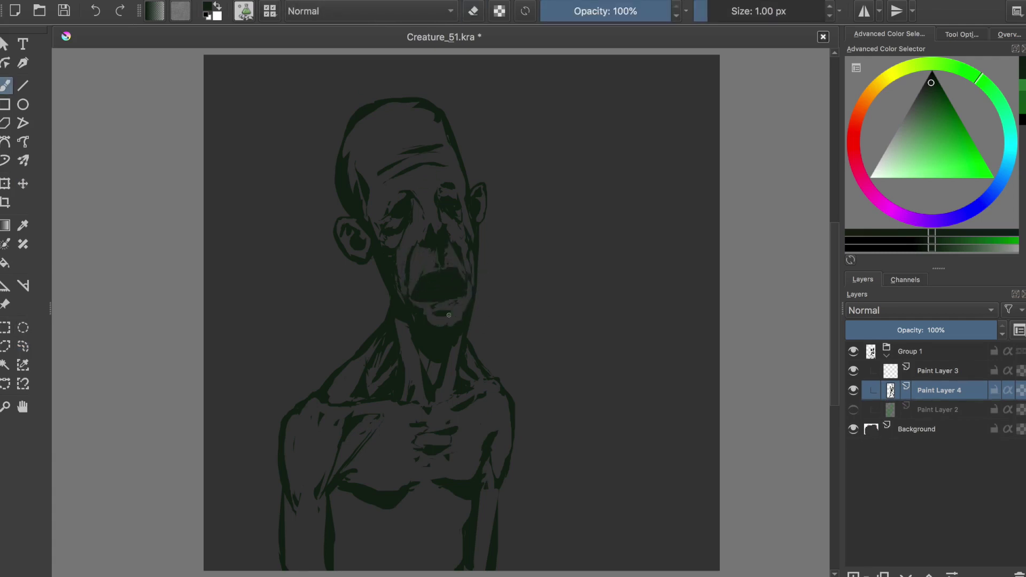
{"action": "key", "text": "e"}
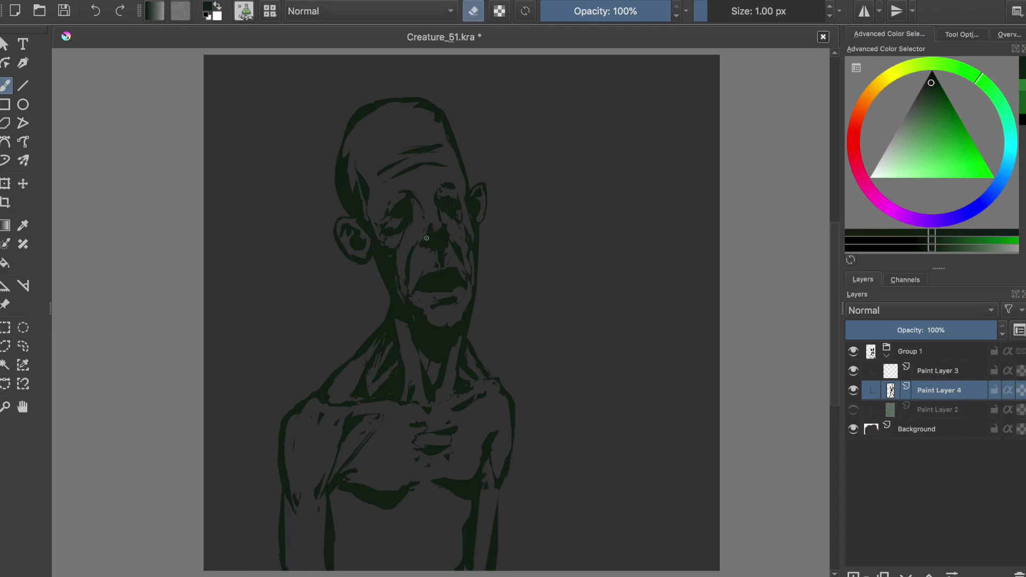
{"action": "key", "text": "e"}
{"action": "key", "text": "e"}
{"action": "key", "text": "e"}
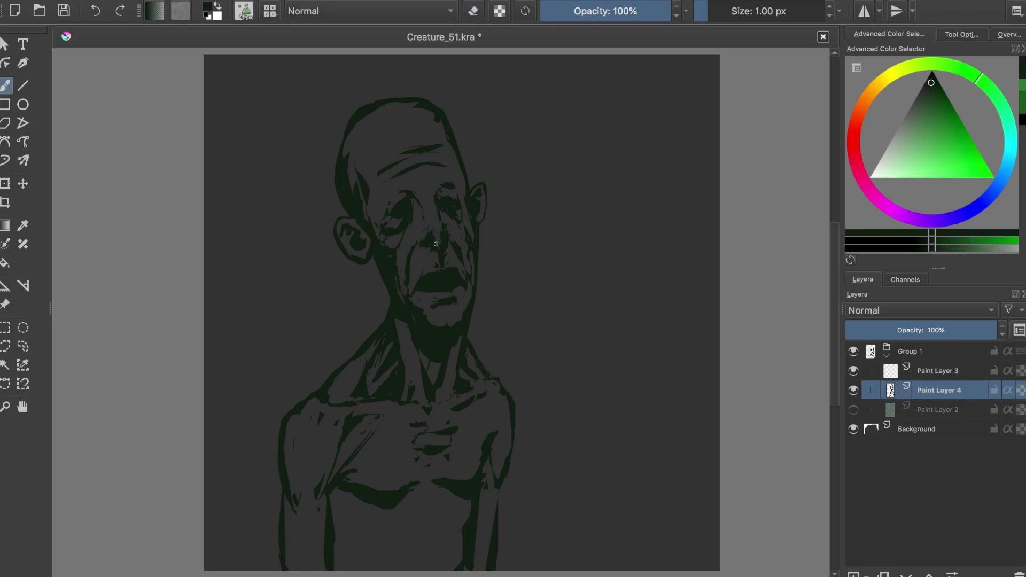
{"action": "key", "text": "e"}
{"action": "key", "text": "e"}
{"action": "key", "text": "e"}
{"action": "key", "text": "e"}
{"action": "key", "text": "e"}
{"action": "key", "text": "e"}
{"action": "key", "text": "e"}
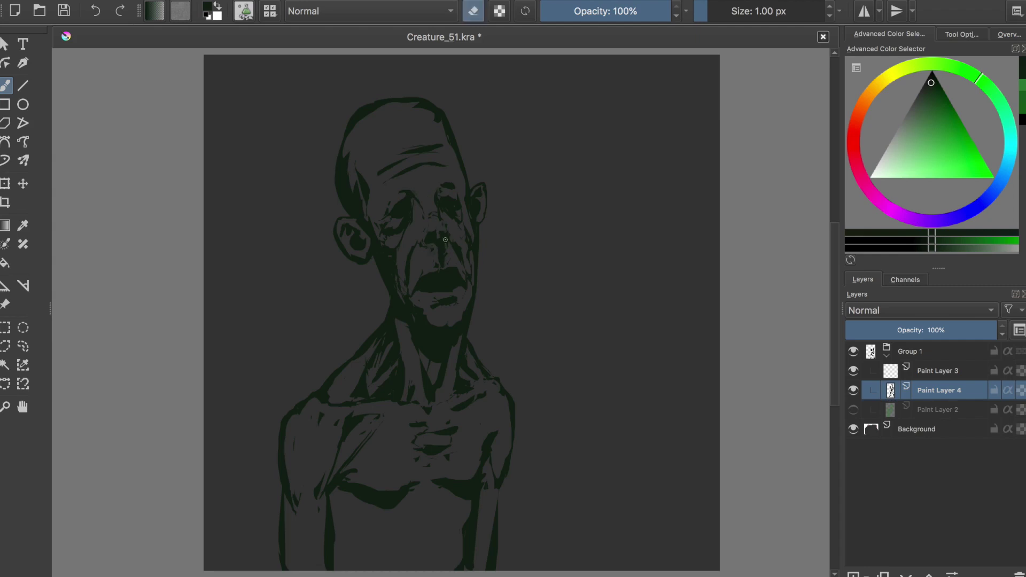
{"action": "key", "text": "e"}
{"action": "key", "text": "m"}
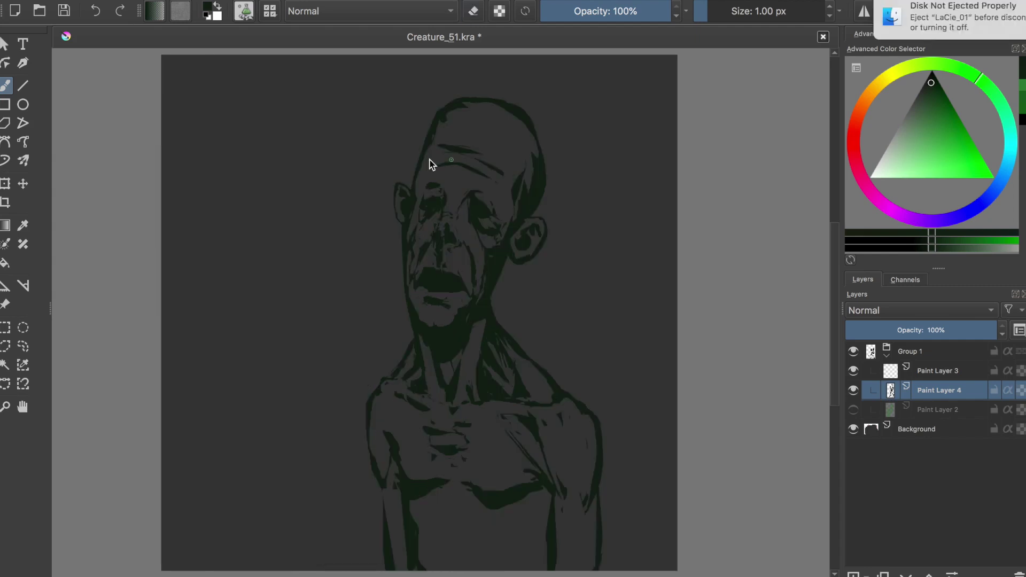
{"action": "key", "text": "m"}
{"action": "key", "text": "e"}
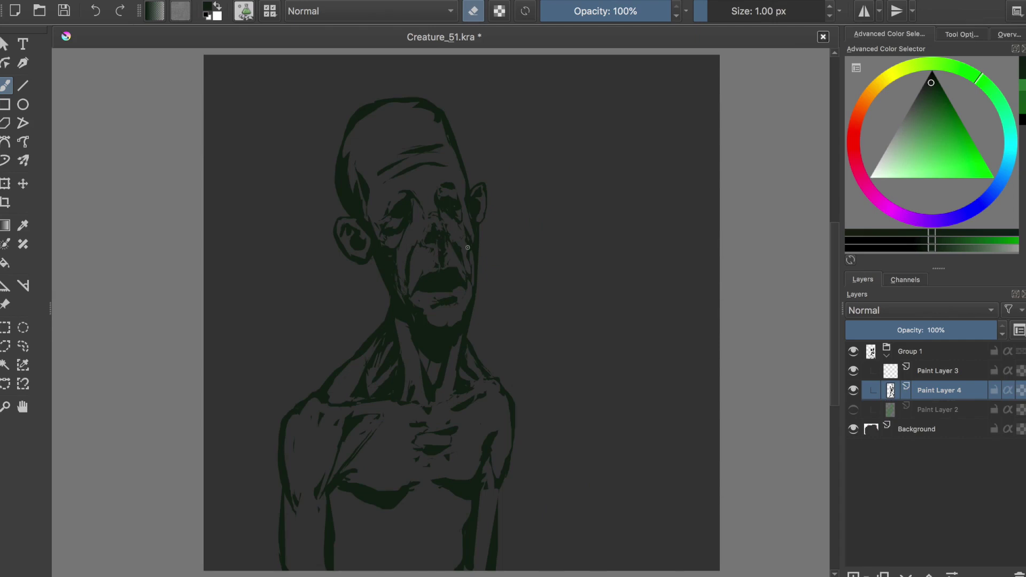
{"action": "key", "text": "ctrl+s"}
{"action": "left_click", "coordinate": [607, 314]}
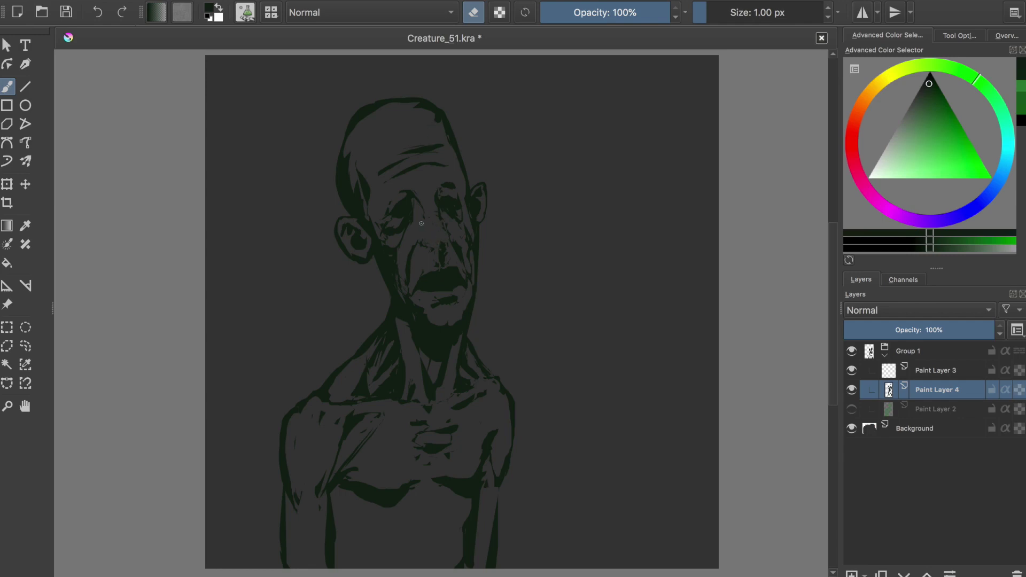
Step: Darken the left eye socket and fill the light patches of the mouth with dark
{"action": "key", "text": "e"}
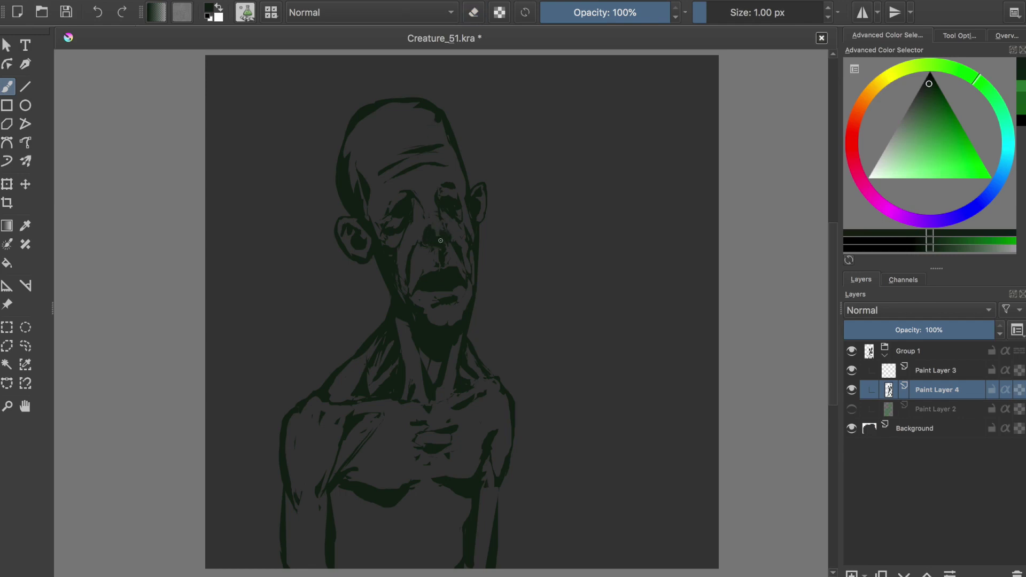
{"action": "key", "text": "e"}
{"action": "key", "text": "e"}
{"action": "key", "text": "e"}
{"action": "key", "text": "e"}
{"action": "key", "text": "e"}
{"action": "key", "text": "e"}
{"action": "key", "text": "e"}
{"action": "key", "text": "e"}
{"action": "key", "text": "e"}
{"action": "key", "text": "e"}
{"action": "key", "text": "e"}
{"action": "key", "text": "e"}
{"action": "key", "text": "e"}
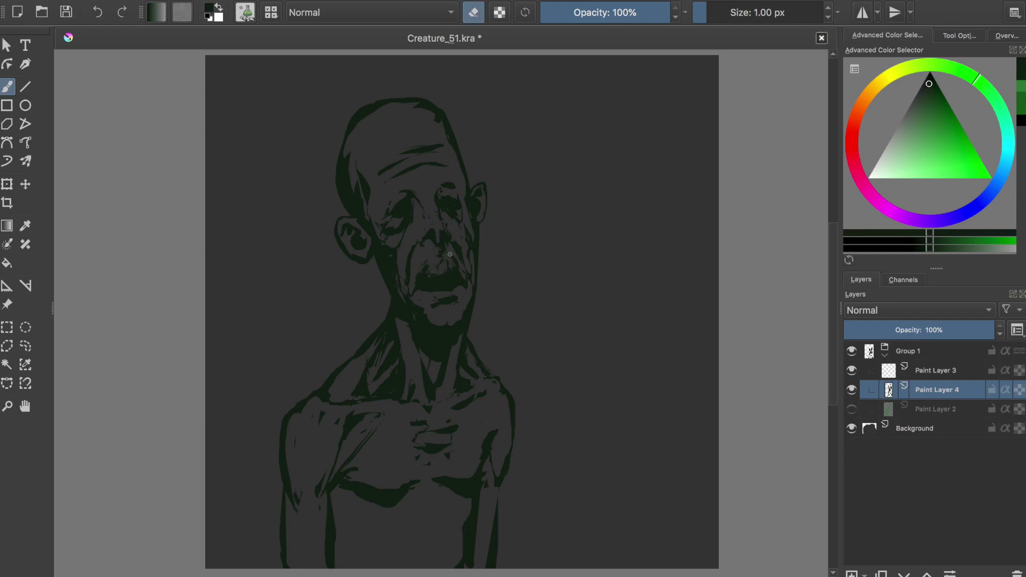
{"action": "key", "text": "e"}
{"action": "key", "text": "e"}
{"action": "key", "text": "e"}
{"action": "key", "text": "e"}
{"action": "key", "text": "e"}
{"action": "key", "text": "e"}
{"action": "key", "text": "e"}
{"action": "key", "text": "e"}
{"action": "key", "text": "e"}
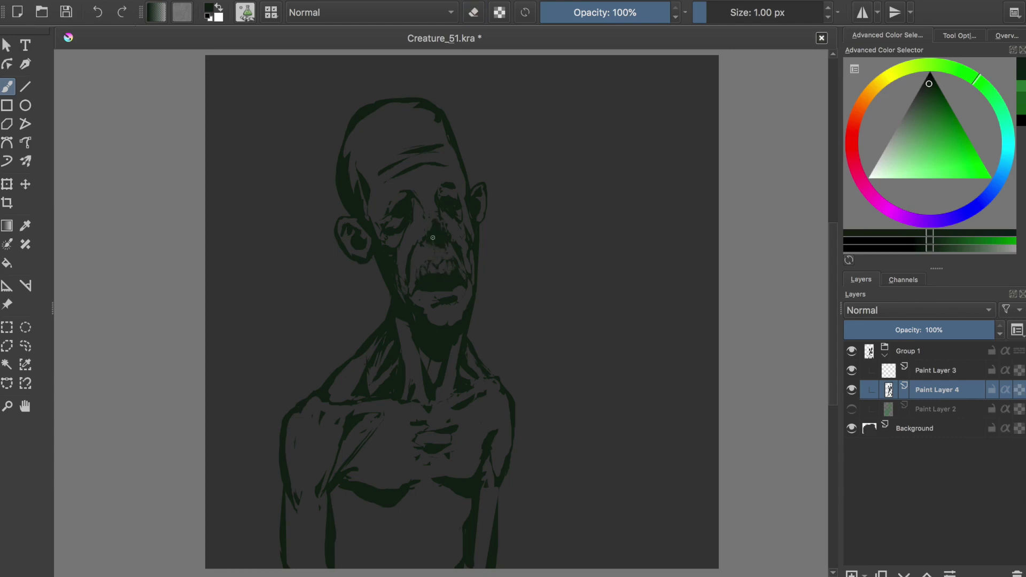
{"action": "key", "text": "ctrl+s"}
{"action": "left_click_drag", "start_coordinate": [415, 198], "coordinate": [400, 216]}
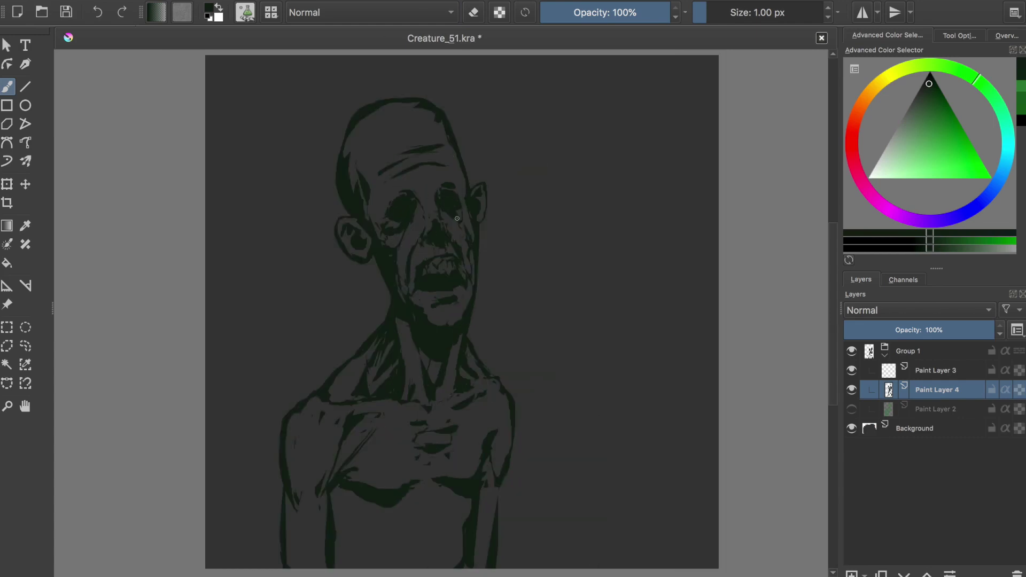
{"action": "key", "text": "e"}
{"action": "key", "text": "e"}
{"action": "key", "text": "e"}
{"action": "key", "text": "e"}
{"action": "key", "text": "e"}
{"action": "key", "text": "e"}
{"action": "key", "text": "e"}
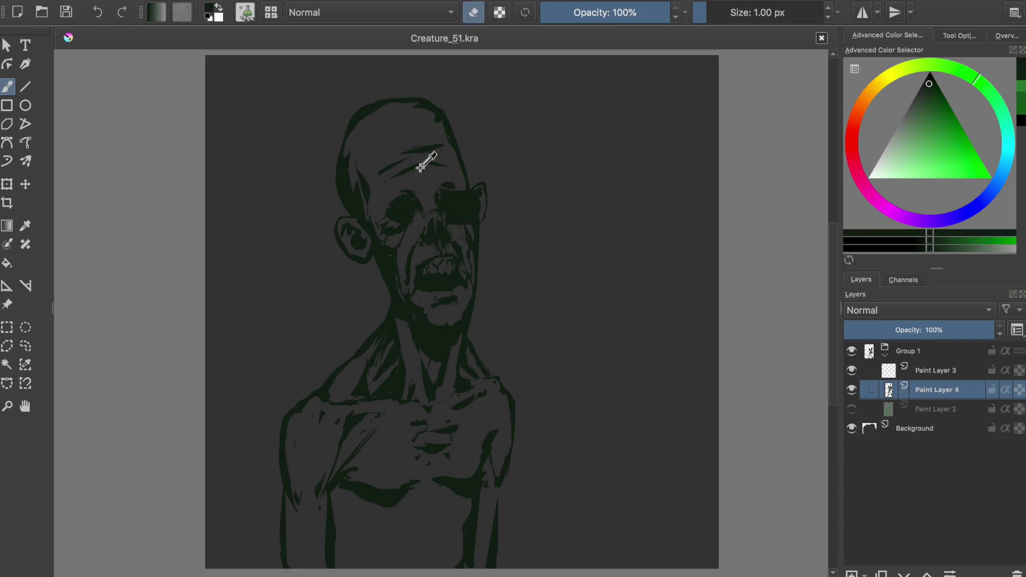
{"action": "key", "text": "e"}
{"action": "key", "text": "e"}
{"action": "left_click_drag", "start_coordinate": [447, 264], "coordinate": [431, 287]}
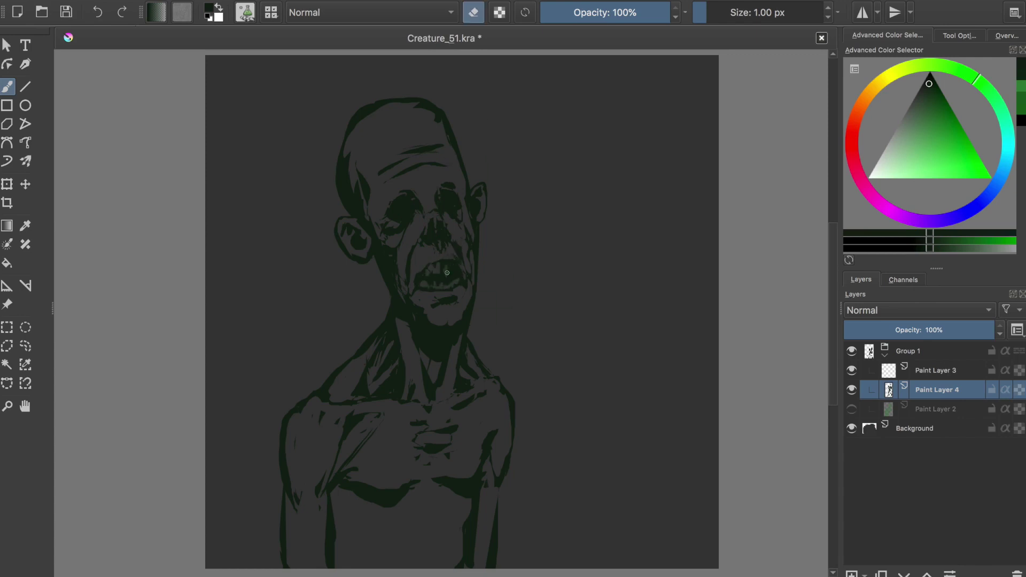
{"action": "key", "text": "ctrl+shift+z"}
Step: Check the mirrored view, save, and try selecting the mouth area before cancelling it
{"action": "key", "text": "e"}
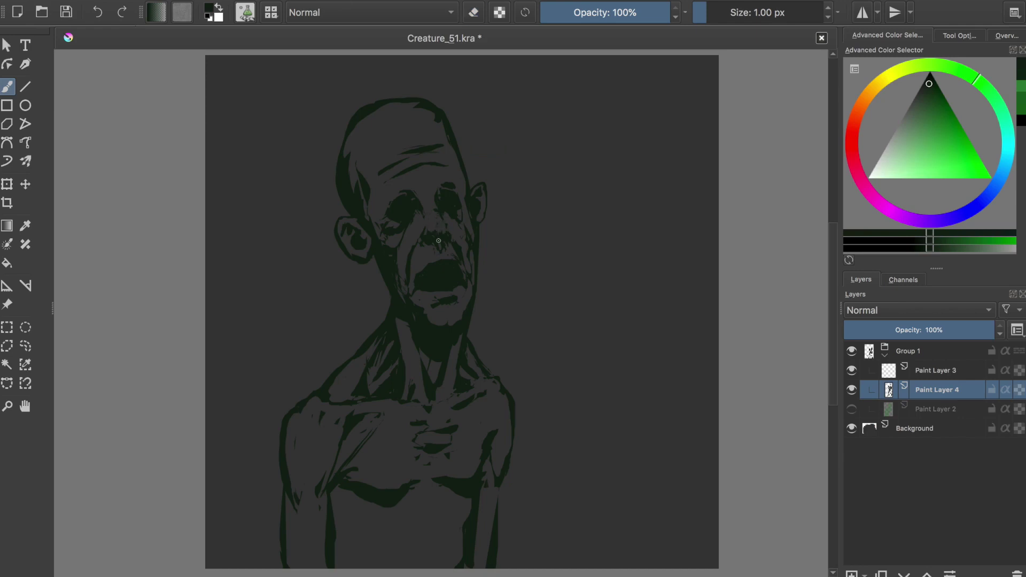
{"action": "key", "text": "e"}
{"action": "key", "text": "e"}
{"action": "key", "text": "e"}
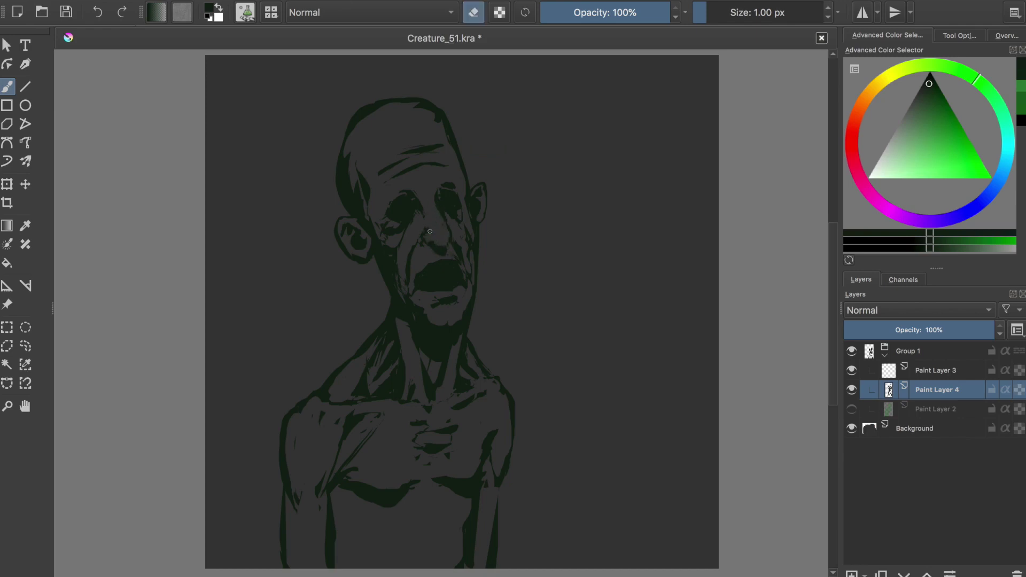
{"action": "key", "text": "e"}
{"action": "key", "text": "e"}
{"action": "key", "text": "e"}
{"action": "key", "text": "e"}
{"action": "key", "text": "e"}
{"action": "key", "text": "e"}
{"action": "key", "text": "m"}
{"action": "key", "text": "ctrl+s"}
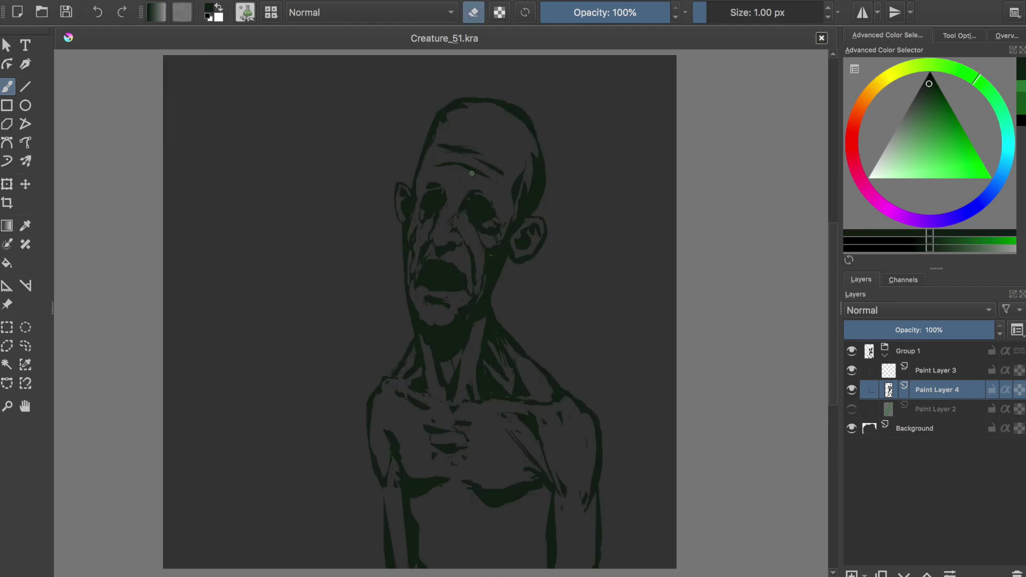
{"action": "left_click", "coordinate": [26, 346]}
{"action": "left_click_drag", "start_coordinate": [454, 264], "coordinate": [457, 267]}
{"action": "key", "text": "t"}
{"action": "key", "text": "ctrl+z"}
{"action": "key", "text": "m"}
{"action": "key", "text": "b"}
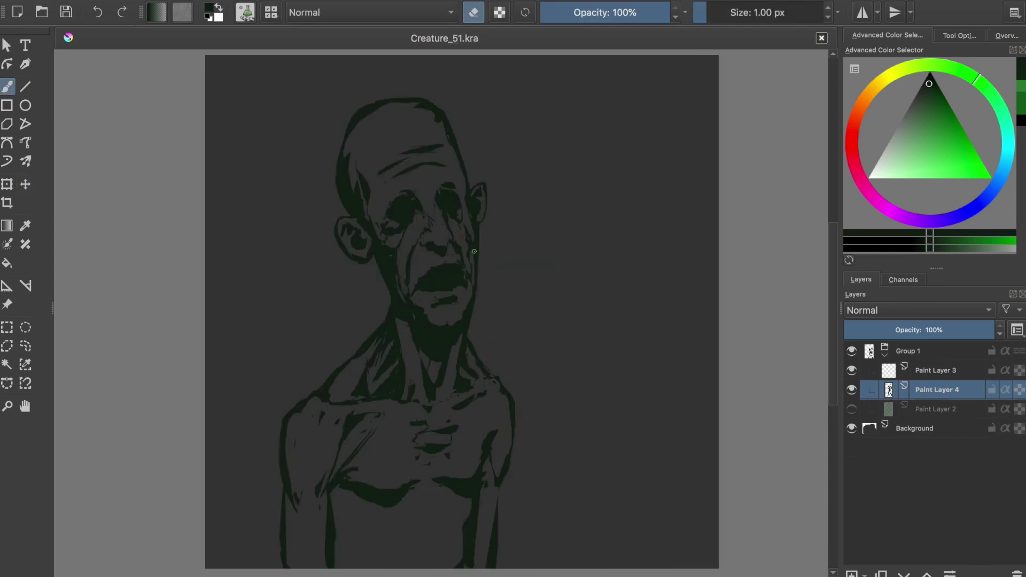
{"action": "key", "text": "e"}
Step: Add a dark stroke near the nose, repaint the mouth dark, undo stray marks, and save Creature_51.kra
{"action": "left_click_drag", "start_coordinate": [442, 249], "coordinate": [441, 262]}
{"action": "key", "text": "e"}
{"action": "left_click_drag", "start_coordinate": [443, 271], "coordinate": [455, 270]}
{"action": "key", "text": "m"}
{"action": "key", "text": "e"}
{"action": "key", "text": "ctrl+z"}
{"action": "key", "text": "ctrl+s"}
{"action": "key", "text": "e"}
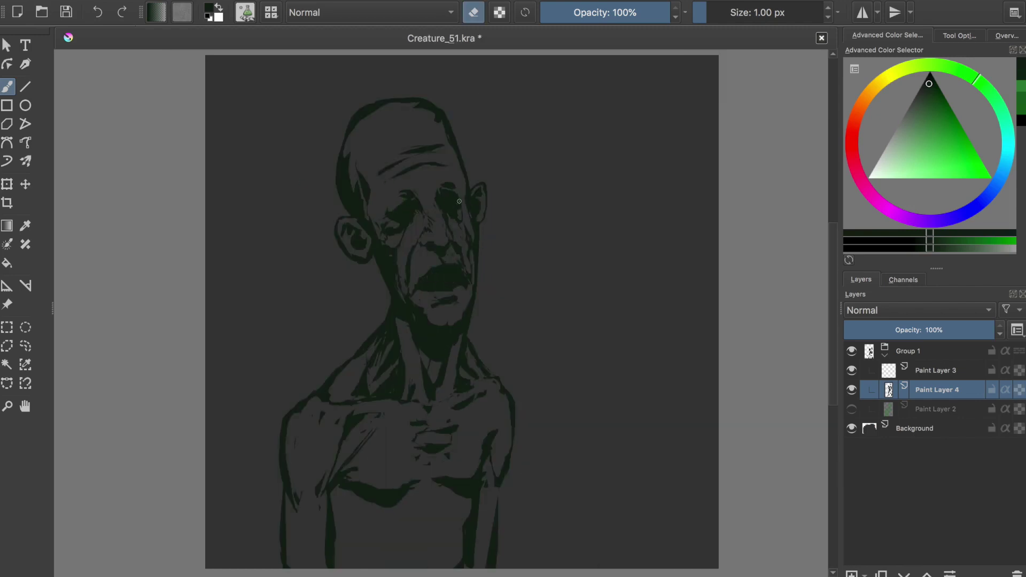
{"action": "key", "text": "ctrl+s"}
{"action": "key", "text": "ctrl+z"}
{"action": "key", "text": "ctrl+s"}
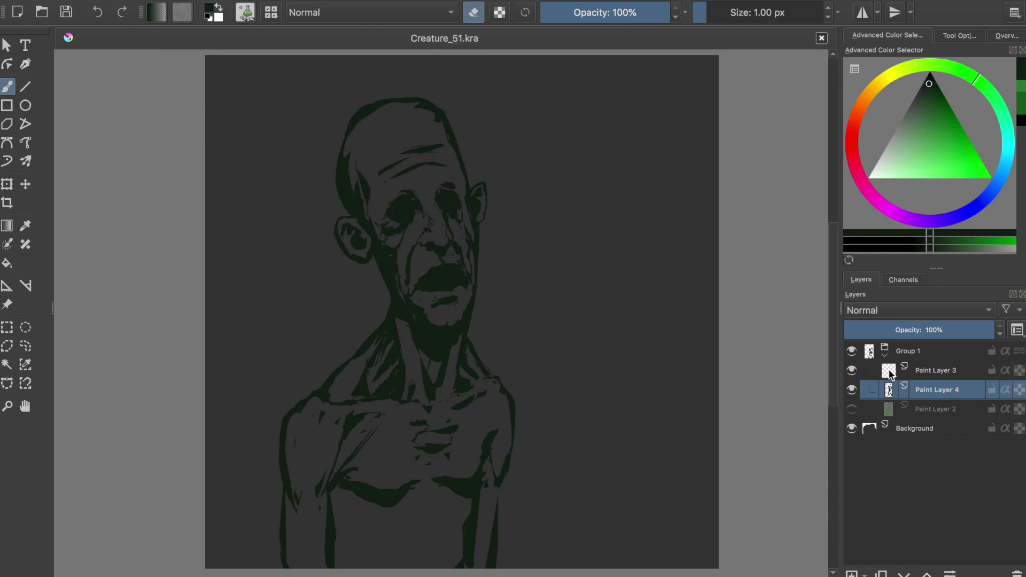
Step: Sketch pale teeth on new Paint Layer 5, save, and return to Paint Layer 4
{"action": "key", "text": "ctrl+shift+z"}
{"action": "key", "text": "e"}
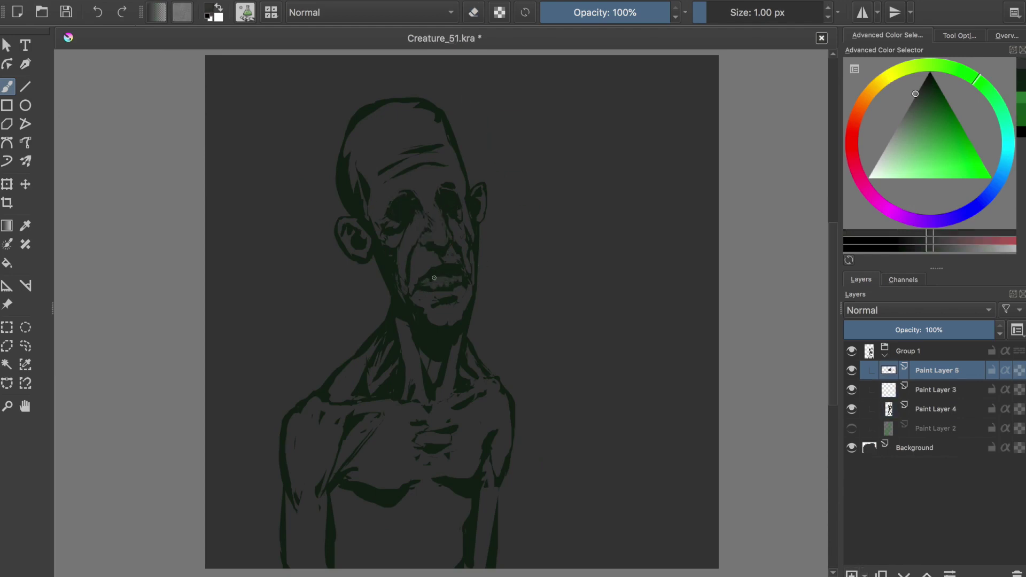
{"action": "key", "text": "e"}
{"action": "key", "text": "e"}
{"action": "key", "text": "e"}
{"action": "key", "text": "e"}
{"action": "key", "text": "e"}
{"action": "key", "text": "ctrl+s"}
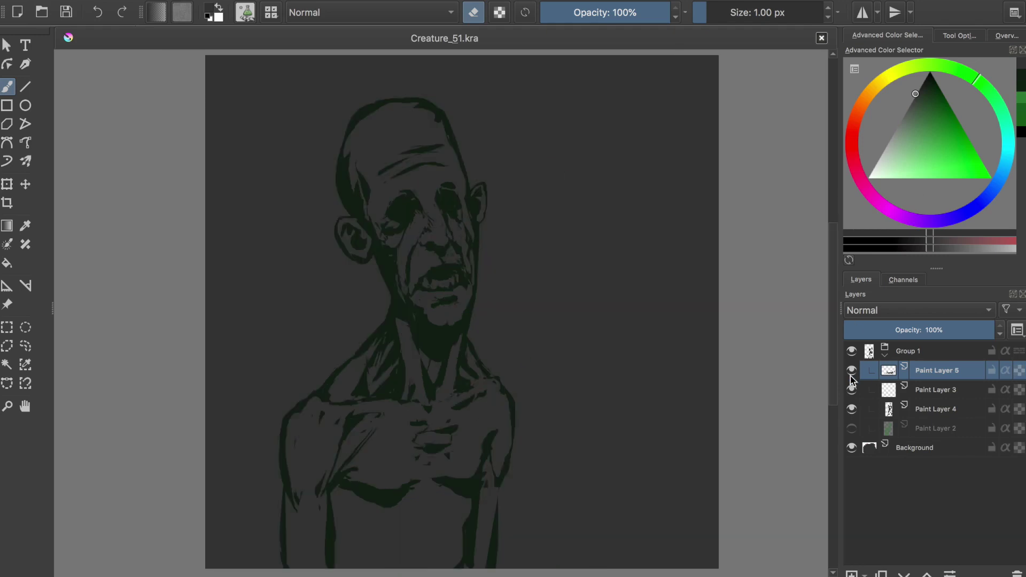
{"action": "left_click", "coordinate": [936, 409]}
{"action": "key", "text": "e"}
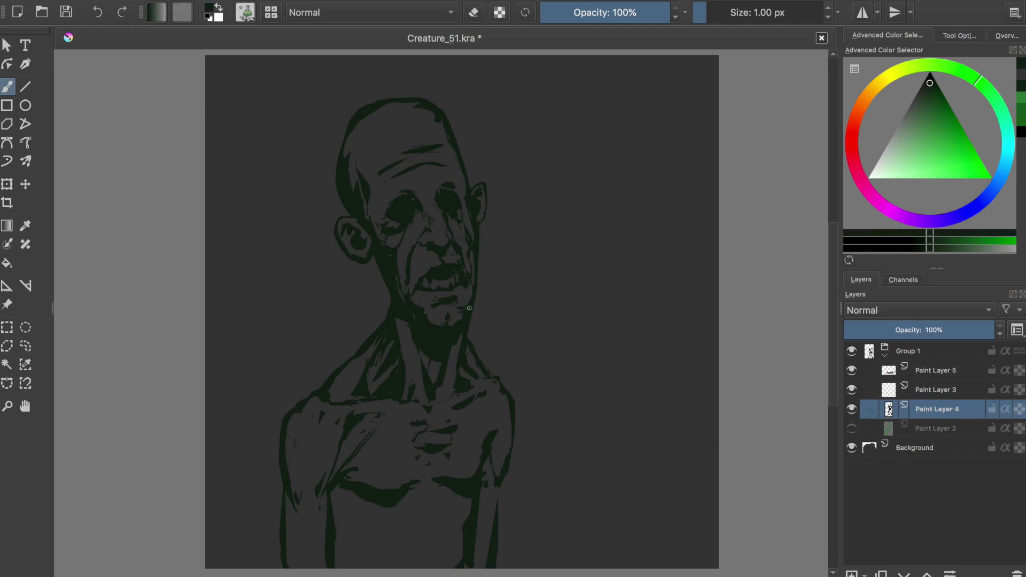
Step: Add small dark marks near the mouth, checking them in the mirrored view
{"action": "key", "text": "e"}
{"action": "key", "text": "e"}
{"action": "key", "text": "e"}
{"action": "key", "text": "m"}
{"action": "key", "text": "e"}
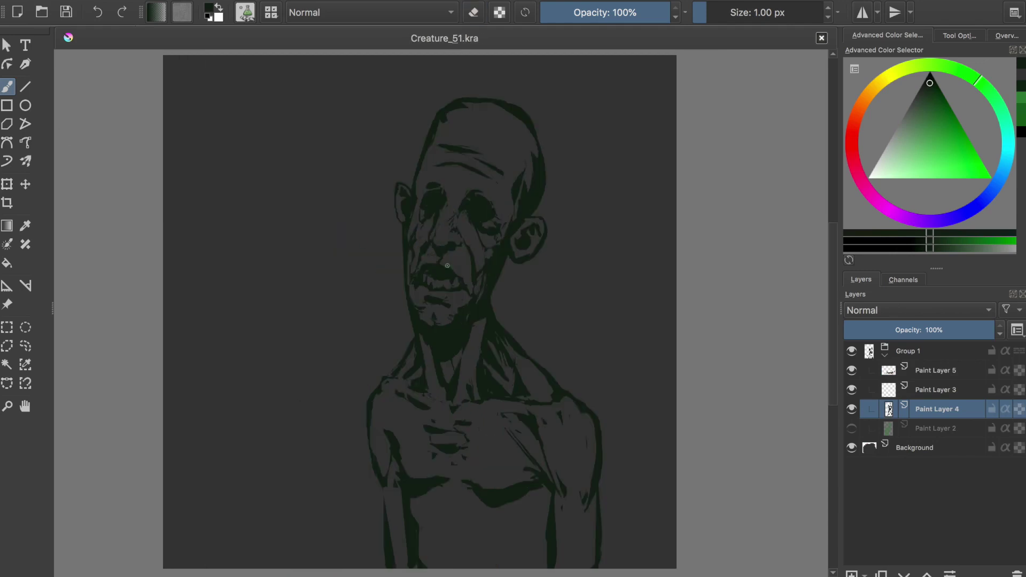
{"action": "key", "text": "e"}
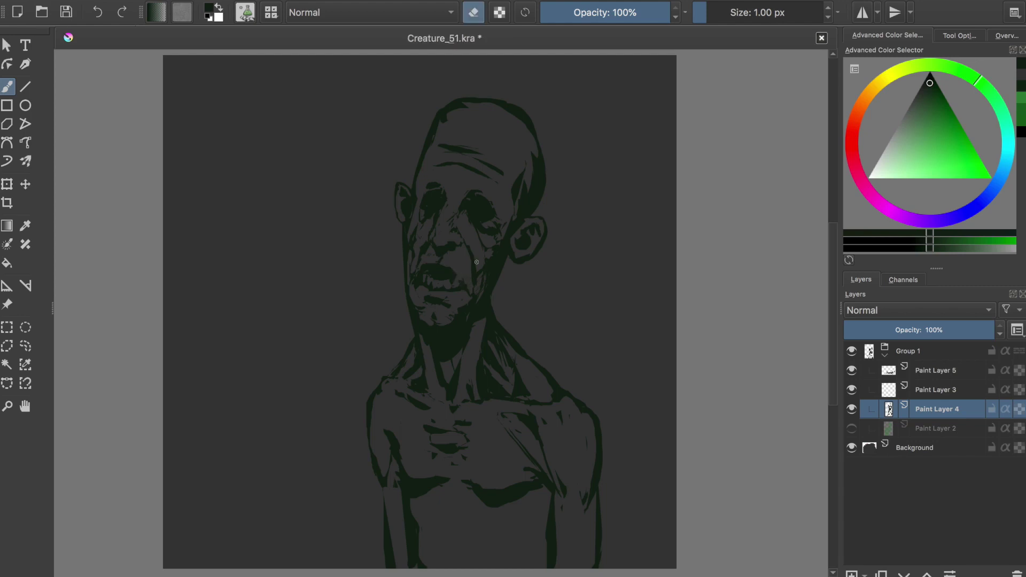
{"action": "key", "text": "m"}
{"action": "key", "text": "e"}
{"action": "left_click_drag", "start_coordinate": [421, 302], "coordinate": [457, 297]}
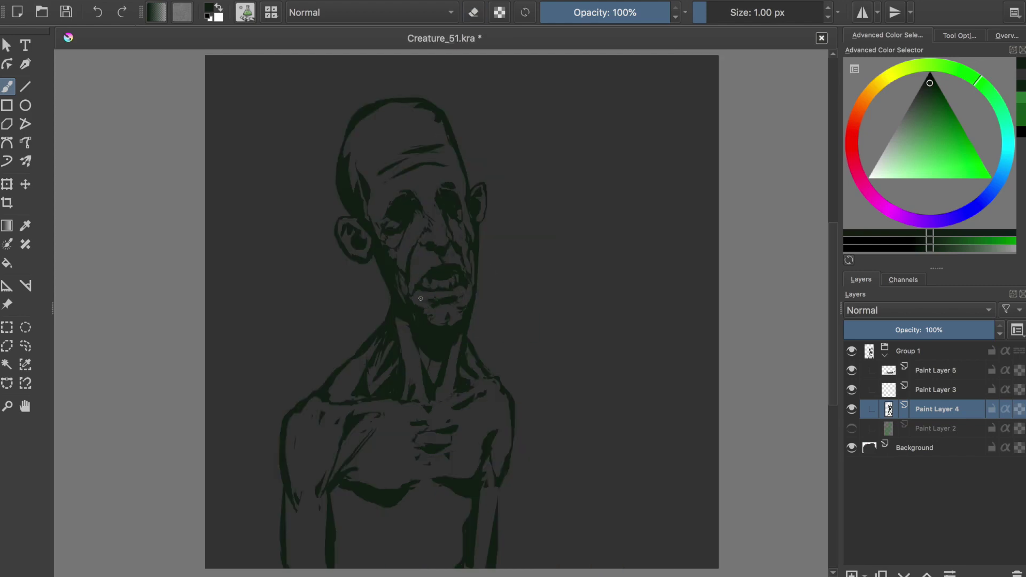
{"action": "key", "text": "ctrl+s"}
{"action": "left_click_drag", "start_coordinate": [433, 260], "coordinate": [427, 273]}
{"action": "key", "text": "e"}
{"action": "key", "text": "m"}
{"action": "key", "text": "ctrl+z"}
{"action": "key", "text": "m"}
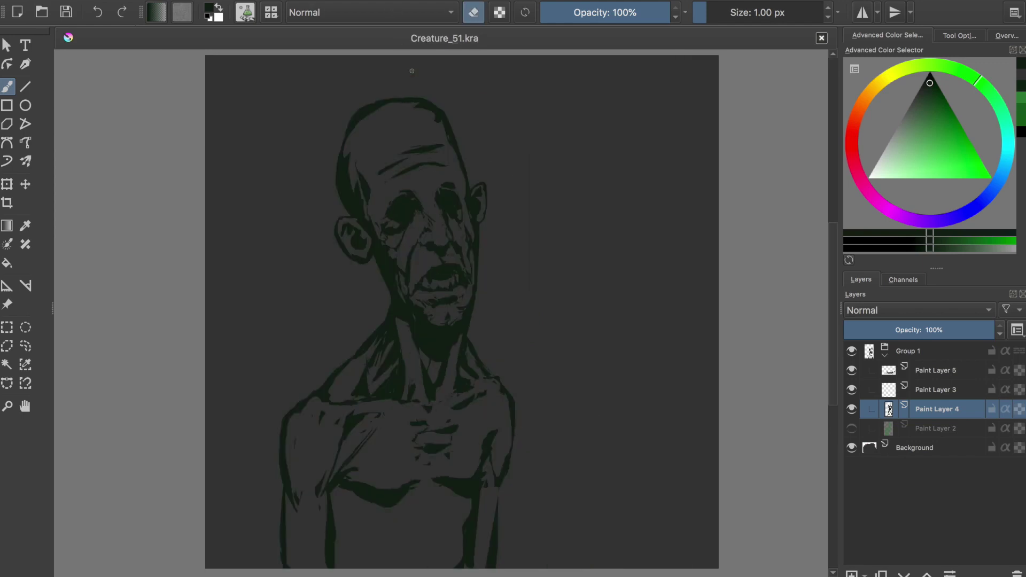
Step: Erase small spots near the left eye, on the cheek and near the chin
{"action": "left_click_drag", "start_coordinate": [396, 222], "coordinate": [387, 228]}
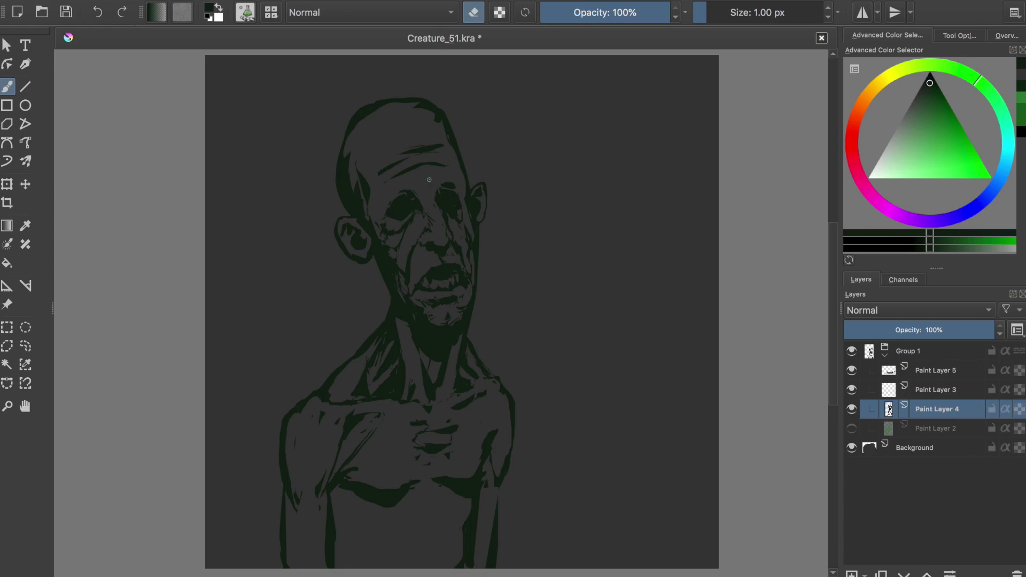
{"action": "key", "text": "m"}
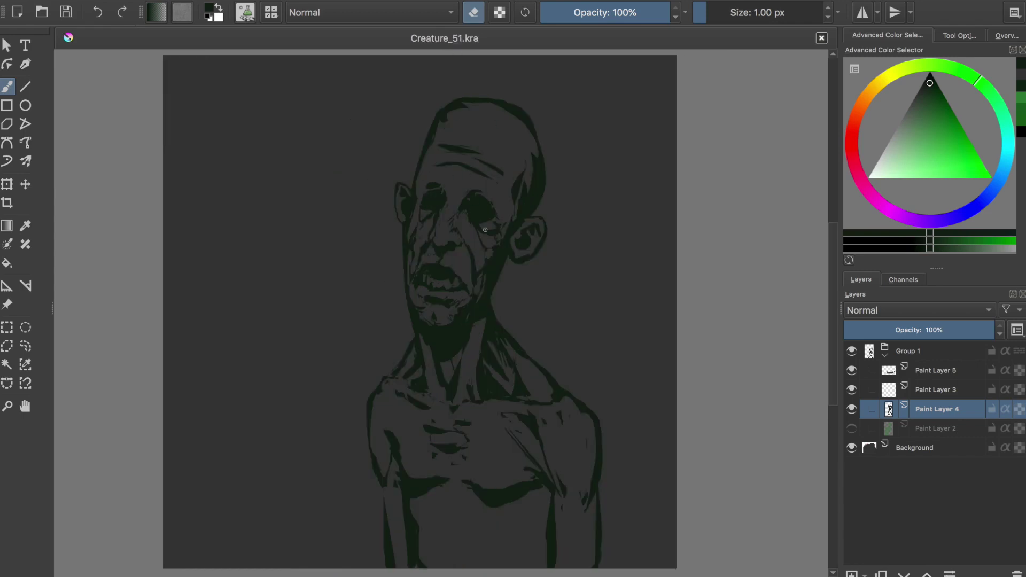
{"action": "left_click_drag", "start_coordinate": [486, 229], "coordinate": [487, 269]}
{"action": "key", "text": "m"}
{"action": "key", "text": "ctrl+s"}
{"action": "left_click_drag", "start_coordinate": [419, 307], "coordinate": [422, 320]}
{"action": "key", "text": "m"}
{"action": "key", "text": "m"}
{"action": "key", "text": "ctrl+s"}
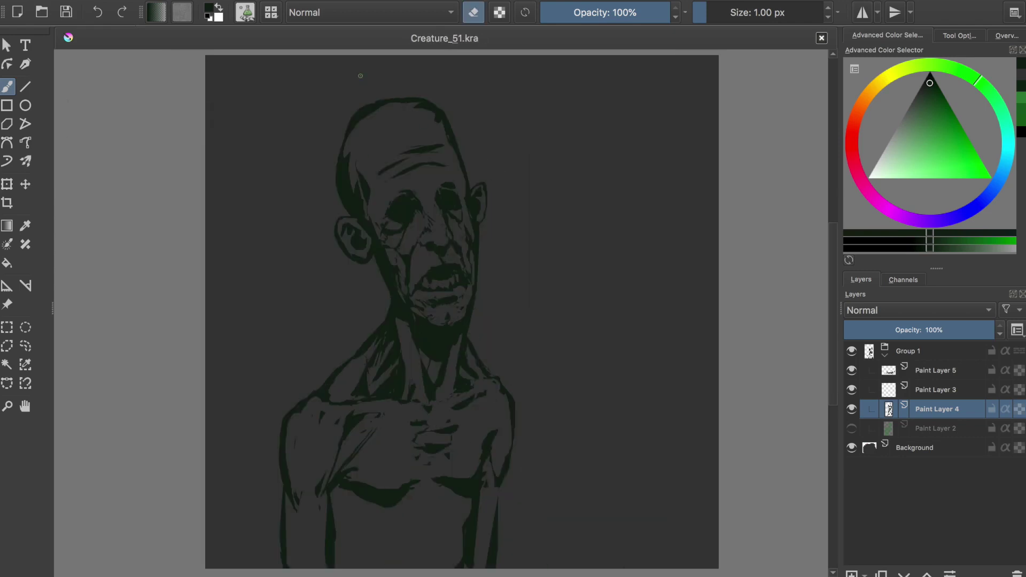
{"action": "key", "text": "e"}
{"action": "left_click", "coordinate": [407, 176]}
{"action": "key", "text": "ctrl+s"}
Step: Try dark hair on the head, undo it, and rework the skull outline near the crack
{"action": "left_click_drag", "start_coordinate": [404, 182], "coordinate": [398, 195]}
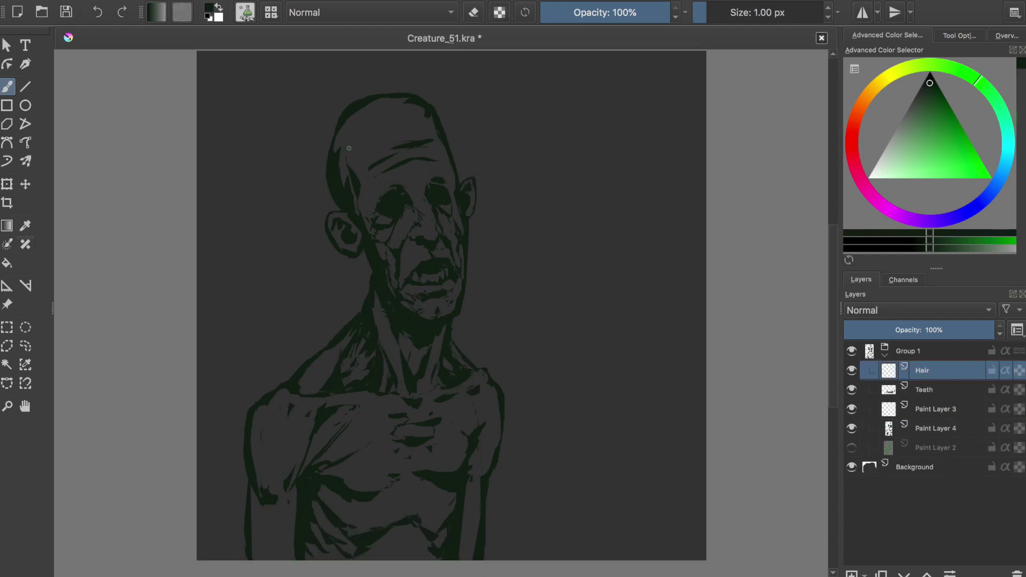
{"action": "mouse_move", "coordinate": [342, 112]}
{"action": "left_mouse_down"}
{"action": "mouse_move", "coordinate": [368, 177]}
{"action": "mouse_move", "coordinate": [350, 127]}
{"action": "mouse_move", "coordinate": [388, 97]}
{"action": "mouse_move", "coordinate": [449, 128]}
{"action": "left_mouse_up"}
{"action": "key", "text": "ctrl+z"}
{"action": "key", "text": "ctrl+z"}
{"action": "key", "text": "ctrl+z"}
{"action": "key", "text": "e"}
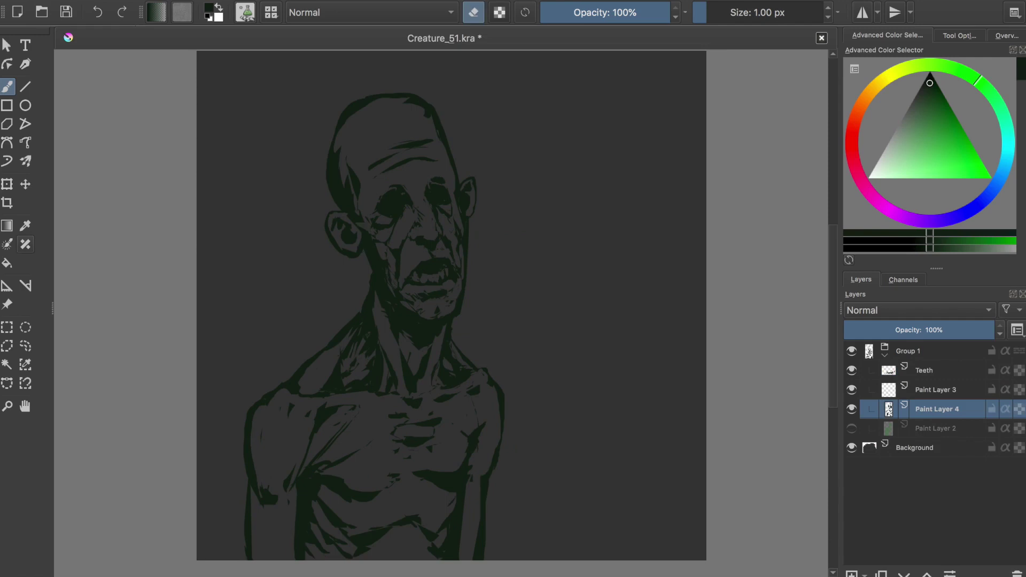
{"action": "left_click_drag", "start_coordinate": [375, 160], "coordinate": [369, 105]}
{"action": "mouse_move", "coordinate": [331, 192]}
{"action": "left_mouse_down"}
{"action": "mouse_move", "coordinate": [360, 94]}
{"action": "mouse_move", "coordinate": [334, 106]}
{"action": "left_mouse_up"}
{"action": "key", "text": "e"}
{"action": "key", "text": "e"}
{"action": "key", "text": "e"}
{"action": "mouse_move", "coordinate": [391, 126]}
{"action": "left_mouse_down"}
{"action": "mouse_move", "coordinate": [374, 107]}
{"action": "mouse_move", "coordinate": [371, 142]}
{"action": "left_mouse_up"}
{"action": "key", "text": "e"}
{"action": "key", "text": "e"}
{"action": "key", "text": "e"}
{"action": "key", "text": "ctrl+s"}
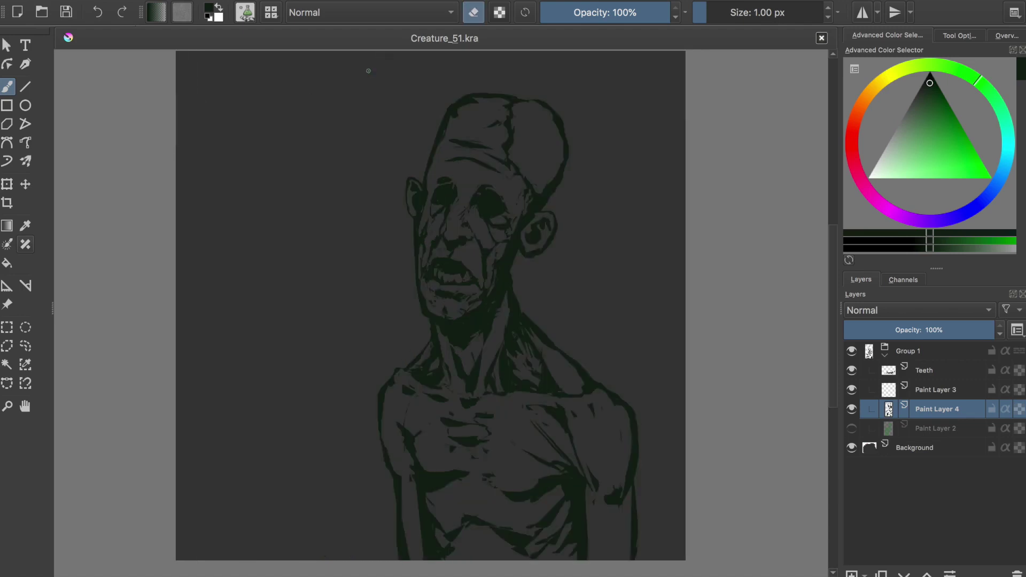
Step: Draw new forehead crack lines, clean up the strokes, and save
{"action": "key", "text": "e"}
{"action": "left_click_drag", "start_coordinate": [396, 177], "coordinate": [369, 176]}
{"action": "mouse_move", "coordinate": [398, 134]}
{"action": "left_mouse_down"}
{"action": "mouse_move", "coordinate": [375, 142]}
{"action": "mouse_move", "coordinate": [384, 192]}
{"action": "mouse_move", "coordinate": [385, 128]}
{"action": "mouse_move", "coordinate": [401, 127]}
{"action": "left_mouse_up"}
{"action": "key", "text": "e"}
{"action": "key", "text": "e"}
{"action": "key", "text": "e"}
{"action": "key", "text": "e"}
{"action": "key", "text": "e"}
{"action": "key", "text": "ctrl+s"}
Step: Select the background with Contiguous Area Selection, add a layer, and try a green fill
{"action": "left_click", "coordinate": [7, 364]}
{"action": "left_click", "coordinate": [241, 321]}
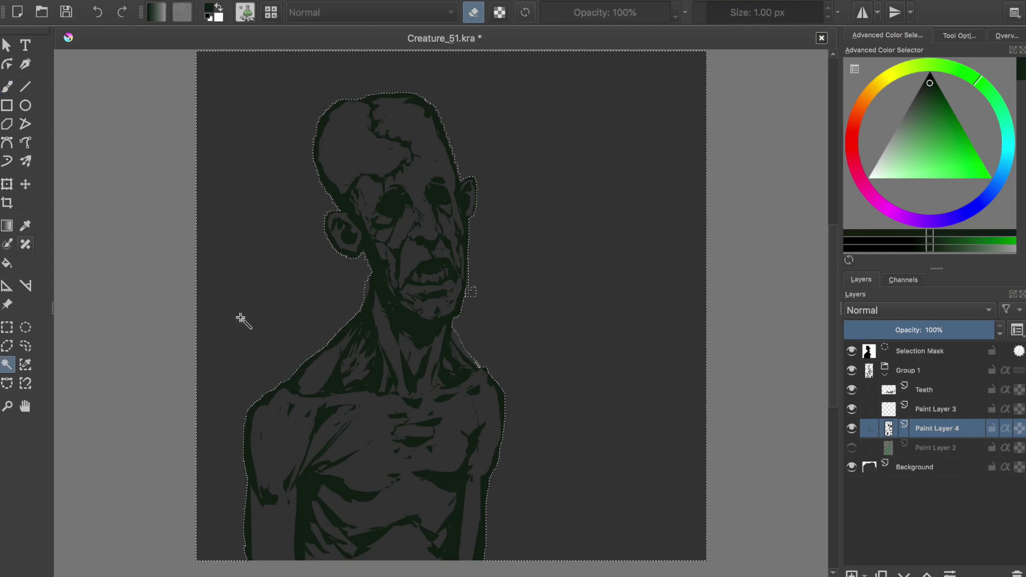
{"action": "key", "text": "Insert"}
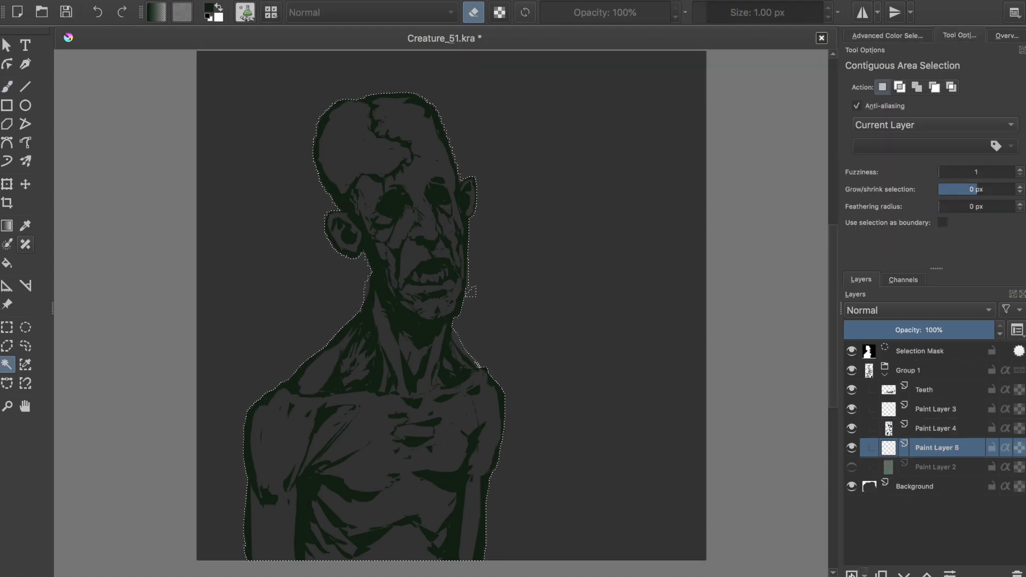
{"action": "key", "text": "b"}
{"action": "key", "text": "e"}
{"action": "key", "text": "shift+BackSpace"}
{"action": "key", "text": "ctrl+shift+a"}
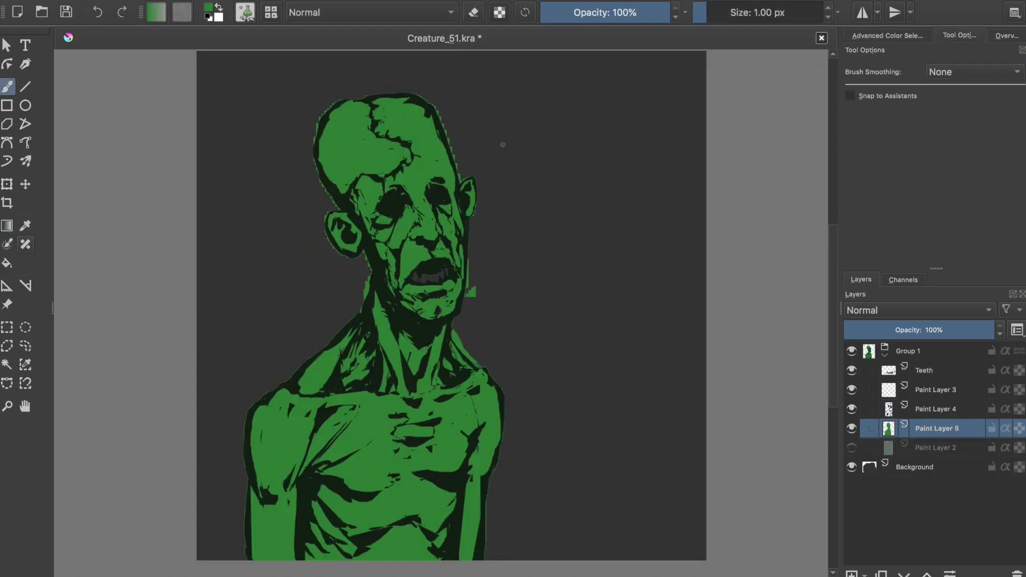
{"action": "key", "text": "Delete"}
Step: Reselect the background on the line art shrunk by 12 px, then reset grow to 0 px
{"action": "left_click", "coordinate": [447, 346]}
{"action": "left_click", "coordinate": [968, 190]}
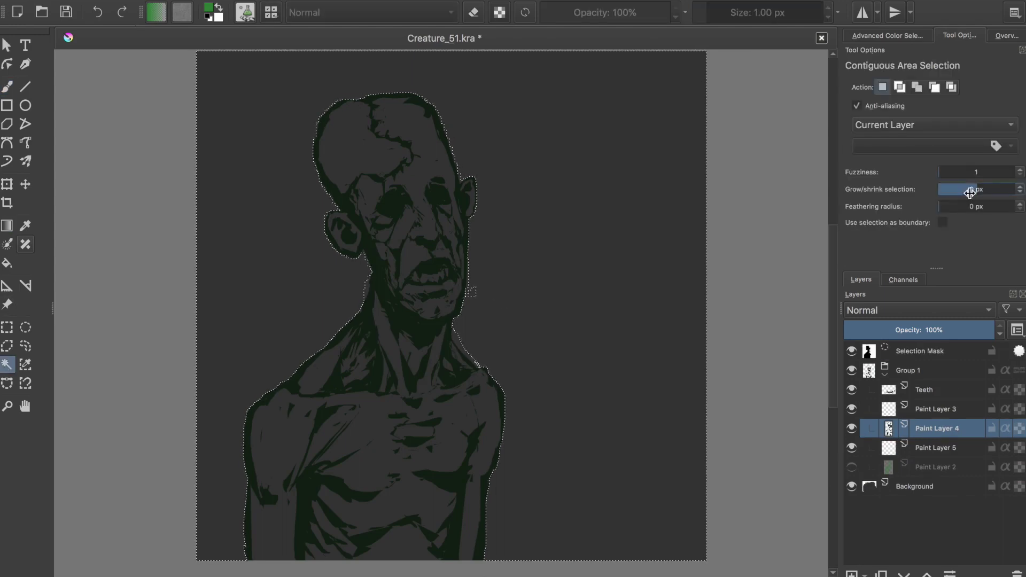
{"action": "key", "text": "Return"}
{"action": "left_click", "coordinate": [545, 270]}
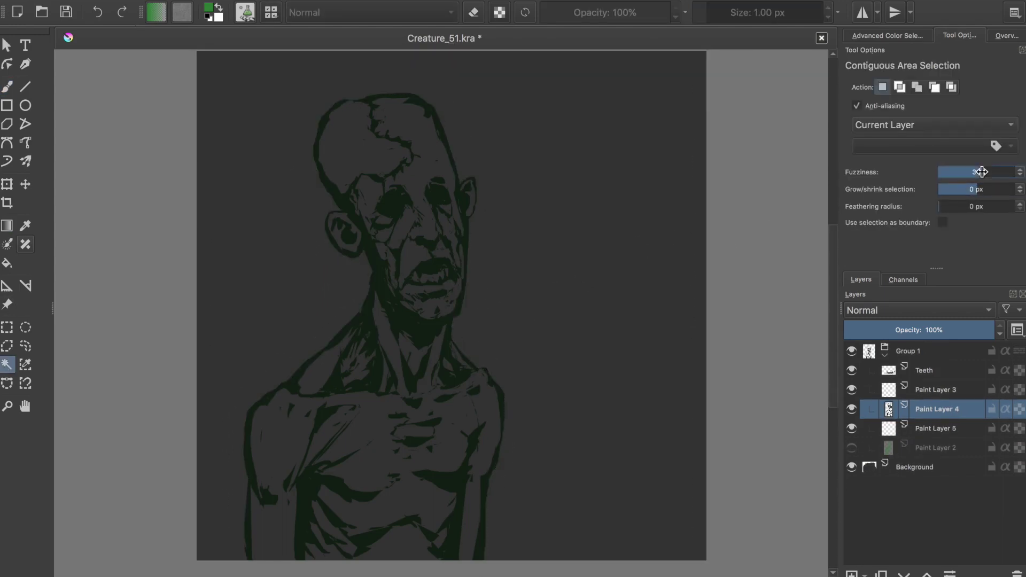
{"action": "left_click_drag", "start_coordinate": [973, 189], "coordinate": [985, 194]}
{"action": "left_click", "coordinate": [601, 256]}
{"action": "key", "text": "ctrl+shift+a"}
{"action": "left_click", "coordinate": [1011, 124]}
{"action": "left_click", "coordinate": [550, 236]}
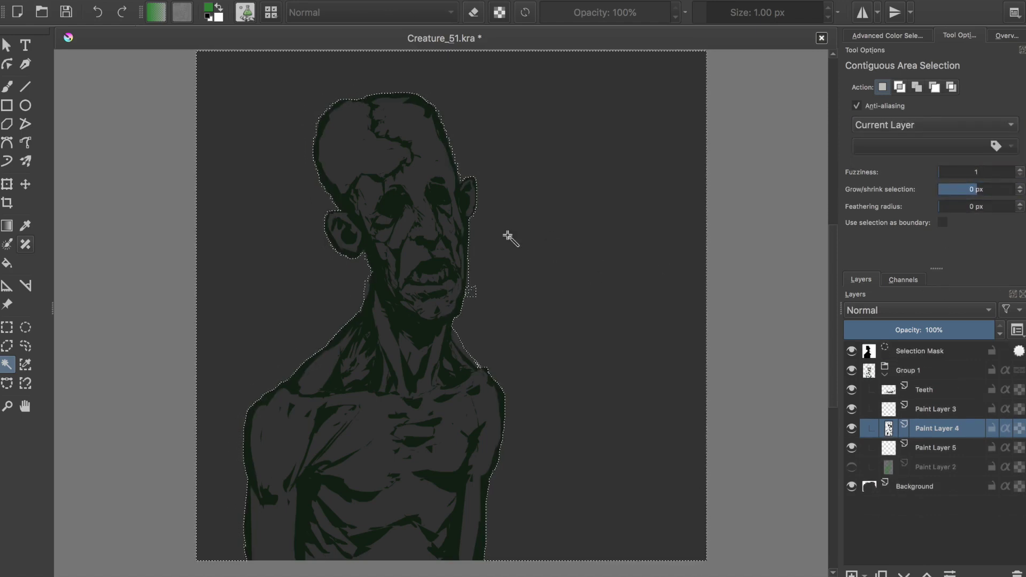
Step: Paint green over the skull, neck, shoulders and torso on the new layer, erasing spills
{"action": "left_click", "coordinate": [893, 449]}
{"action": "key", "text": "b"}
{"action": "left_click", "coordinate": [894, 431]}
{"action": "mouse_move", "coordinate": [419, 199]}
{"action": "left_mouse_down"}
{"action": "mouse_move", "coordinate": [419, 217]}
{"action": "mouse_move", "coordinate": [466, 249]}
{"action": "left_mouse_up"}
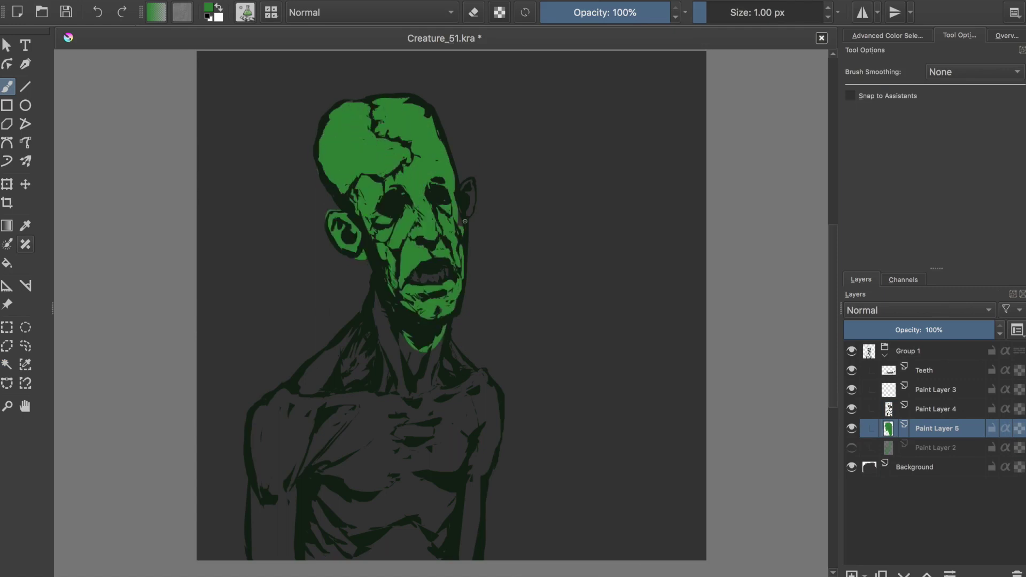
{"action": "mouse_move", "coordinate": [388, 265]}
{"action": "left_mouse_down"}
{"action": "mouse_move", "coordinate": [251, 427]}
{"action": "mouse_move", "coordinate": [252, 380]}
{"action": "left_mouse_up"}
{"action": "key", "text": "e"}
{"action": "left_click_drag", "start_coordinate": [506, 460], "coordinate": [503, 413]}
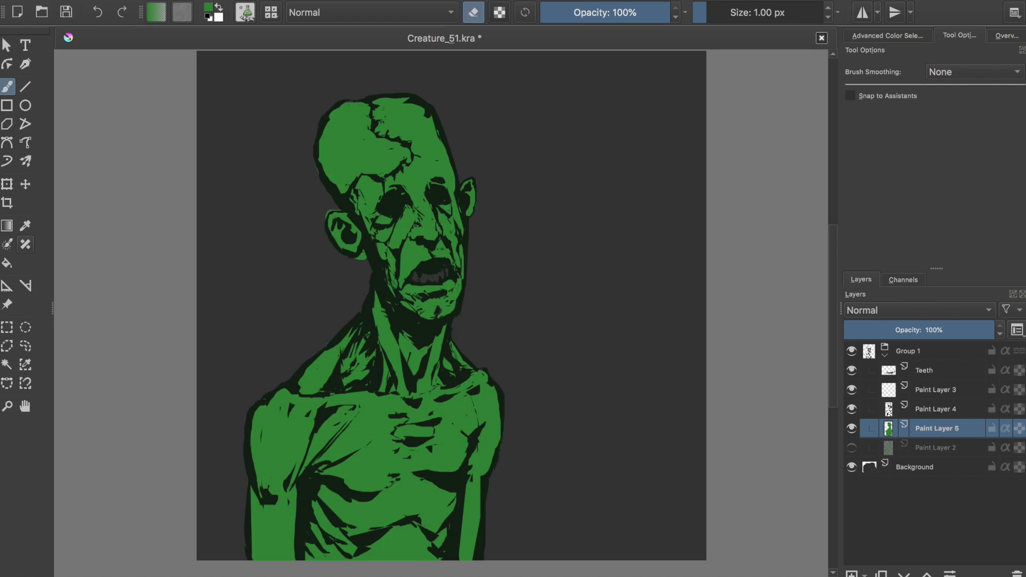
{"action": "key", "text": "e"}
{"action": "key", "text": "ctrl+s"}
Step: Remove the old hidden green layer, save, and start adjusting the teeth's hue and lightness
{"action": "key", "text": "ctrl+u"}
{"action": "mouse_move", "coordinate": [818, 246]}
{"action": "left_mouse_down"}
{"action": "mouse_move", "coordinate": [790, 251]}
{"action": "mouse_move", "coordinate": [804, 252]}
{"action": "left_mouse_up"}
{"action": "left_click", "coordinate": [866, 470]}
{"action": "key", "text": "ctrl+e"}
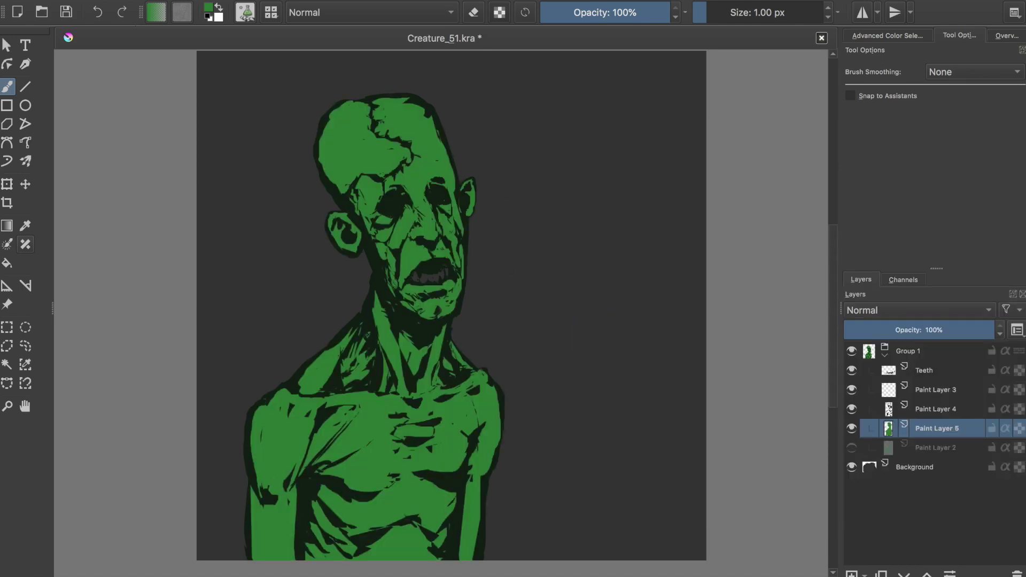
{"action": "key", "text": "Page_Up"}
{"action": "key", "text": "e"}
{"action": "key", "text": "ctrl+s"}
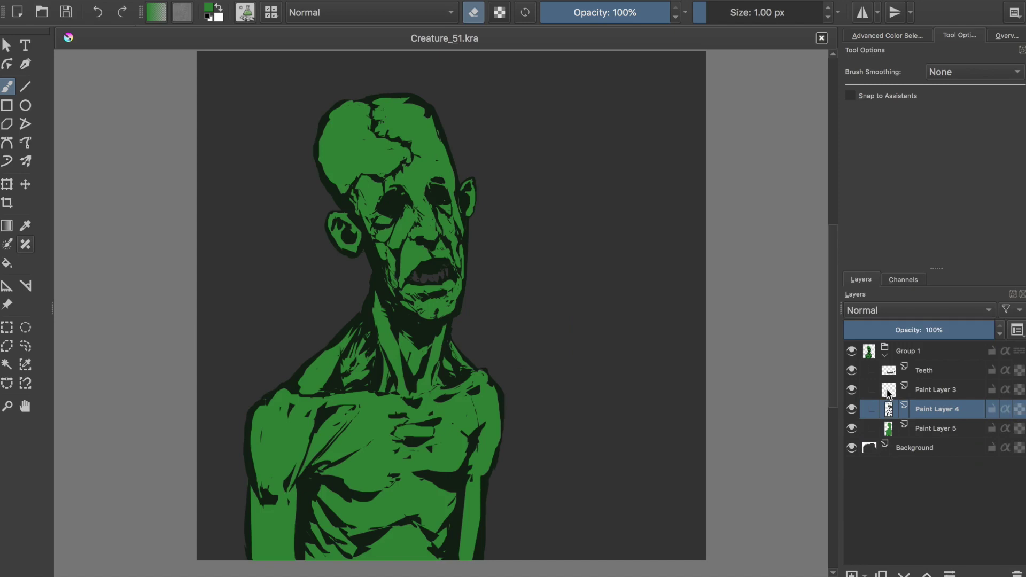
{"action": "key", "text": "ctrl+u"}
{"action": "left_click_drag", "start_coordinate": [889, 207], "coordinate": [854, 204]}
{"action": "mouse_move", "coordinate": [839, 224]}
{"action": "left_mouse_down"}
{"action": "mouse_move", "coordinate": [900, 234]}
{"action": "mouse_move", "coordinate": [823, 224]}
{"action": "left_mouse_up"}
Step: Colorize the teeth with Hue 75, Saturation 26, Lightness 35, then add Paint Layer 6
{"action": "left_click", "coordinate": [725, 266]}
{"action": "left_click_drag", "start_coordinate": [878, 207], "coordinate": [808, 208]}
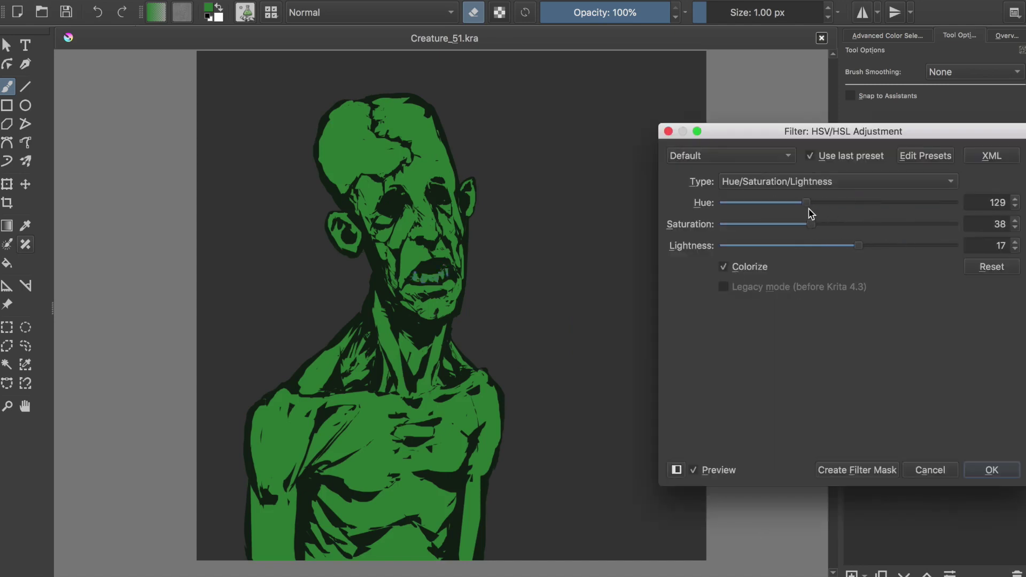
{"action": "left_click_drag", "start_coordinate": [857, 246], "coordinate": [871, 246]}
{"action": "mouse_move", "coordinate": [812, 224]}
{"action": "left_mouse_down"}
{"action": "mouse_move", "coordinate": [774, 225]}
{"action": "mouse_move", "coordinate": [955, 230]}
{"action": "mouse_move", "coordinate": [783, 229]}
{"action": "left_mouse_up"}
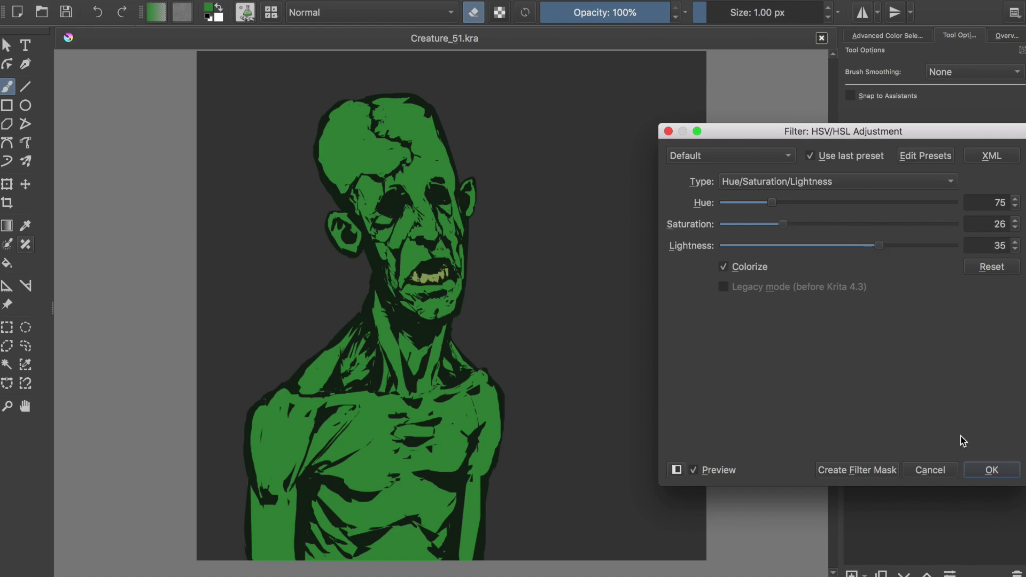
{"action": "key", "text": "Return"}
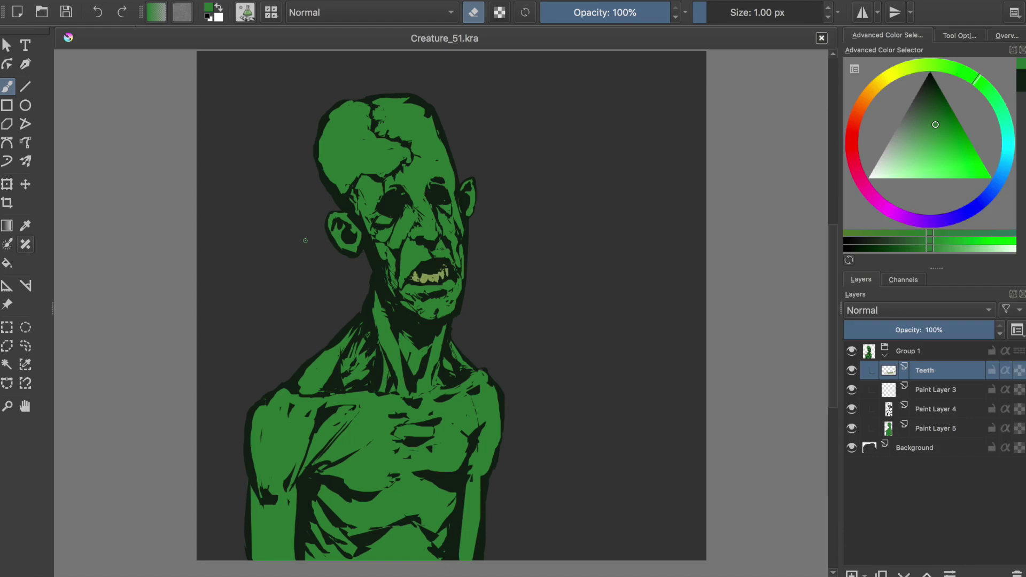
{"action": "left_click", "coordinate": [935, 428]}
{"action": "key", "text": "Insert"}
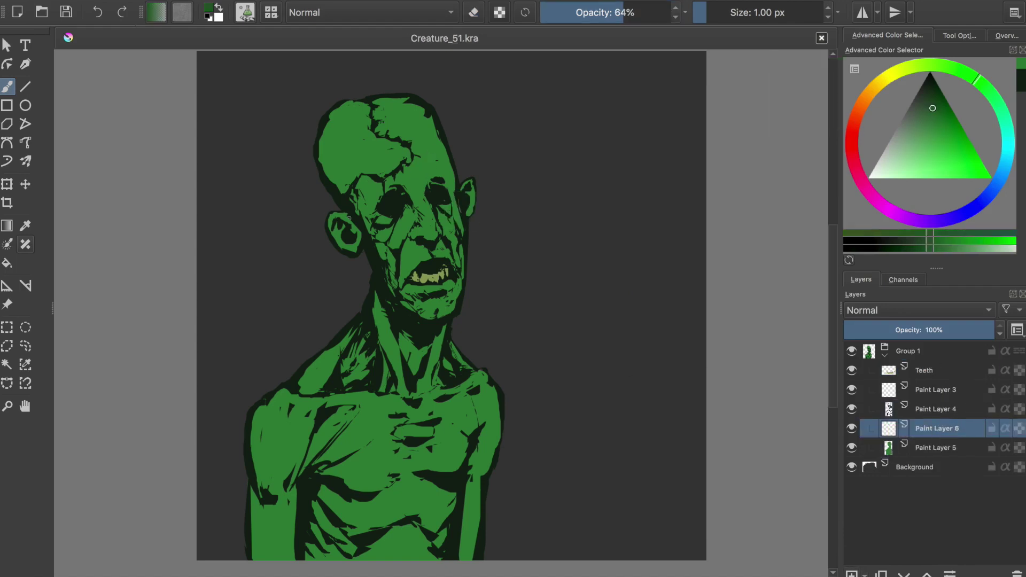
Step: Shade dark green around the eye, cheek, jaw, brow, left neck, shoulder and arm
{"action": "mouse_move", "coordinate": [386, 206]}
{"action": "left_mouse_down"}
{"action": "mouse_move", "coordinate": [361, 243]}
{"action": "mouse_move", "coordinate": [414, 248]}
{"action": "left_mouse_up"}
{"action": "left_click_drag", "start_coordinate": [396, 265], "coordinate": [393, 294]}
{"action": "left_click_drag", "start_coordinate": [454, 307], "coordinate": [396, 286]}
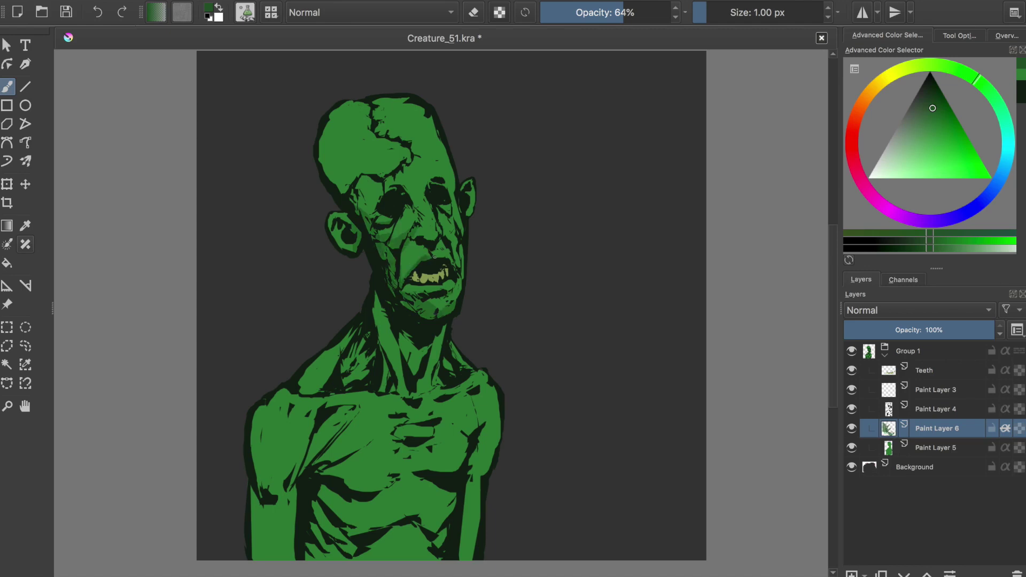
{"action": "left_click_drag", "start_coordinate": [388, 187], "coordinate": [428, 190]}
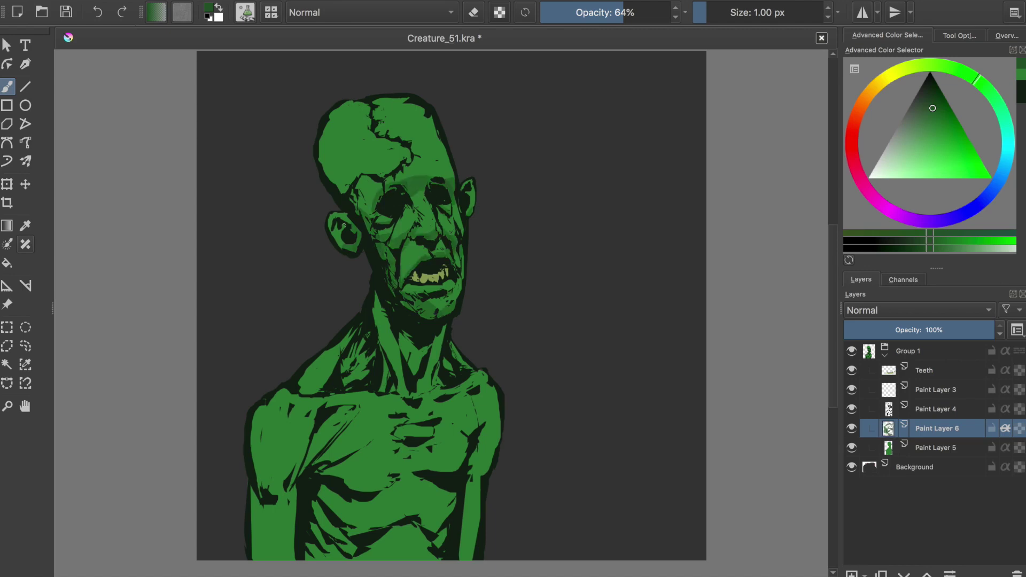
{"action": "left_click_drag", "start_coordinate": [376, 292], "coordinate": [394, 395]}
{"action": "left_click_drag", "start_coordinate": [299, 387], "coordinate": [369, 357]}
{"action": "mouse_move", "coordinate": [294, 446]}
{"action": "left_mouse_down"}
{"action": "mouse_move", "coordinate": [257, 486]}
{"action": "mouse_move", "coordinate": [262, 556]}
{"action": "left_mouse_up"}
{"action": "left_click_drag", "start_coordinate": [375, 438], "coordinate": [316, 479]}
Step: Shade the right shoulder, upper chest, lower chest and ribs, then save
{"action": "mouse_move", "coordinate": [494, 431]}
{"action": "left_mouse_down"}
{"action": "mouse_move", "coordinate": [468, 559]}
{"action": "mouse_move", "coordinate": [469, 532]}
{"action": "left_mouse_up"}
{"action": "left_click_drag", "start_coordinate": [476, 382], "coordinate": [435, 407]}
{"action": "left_click_drag", "start_coordinate": [430, 430], "coordinate": [397, 440]}
{"action": "mouse_move", "coordinate": [332, 502]}
{"action": "left_mouse_down"}
{"action": "mouse_move", "coordinate": [363, 534]}
{"action": "mouse_move", "coordinate": [452, 529]}
{"action": "left_mouse_up"}
{"action": "left_click_drag", "start_coordinate": [324, 555], "coordinate": [345, 529]}
{"action": "mouse_move", "coordinate": [355, 559]}
{"action": "left_mouse_down"}
{"action": "mouse_move", "coordinate": [428, 542]}
{"action": "mouse_move", "coordinate": [428, 529]}
{"action": "left_mouse_up"}
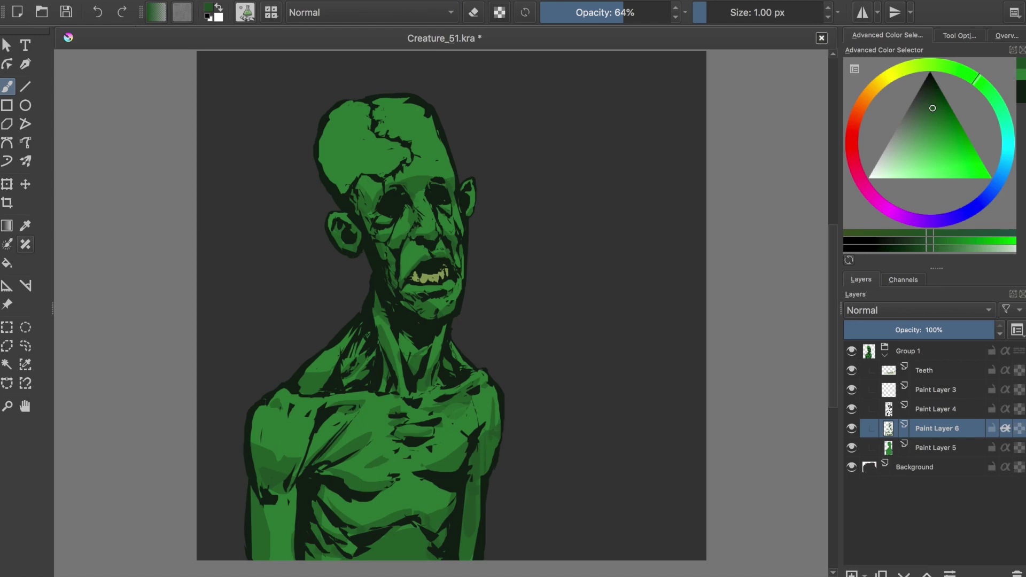
{"action": "key", "text": "ctrl+s"}
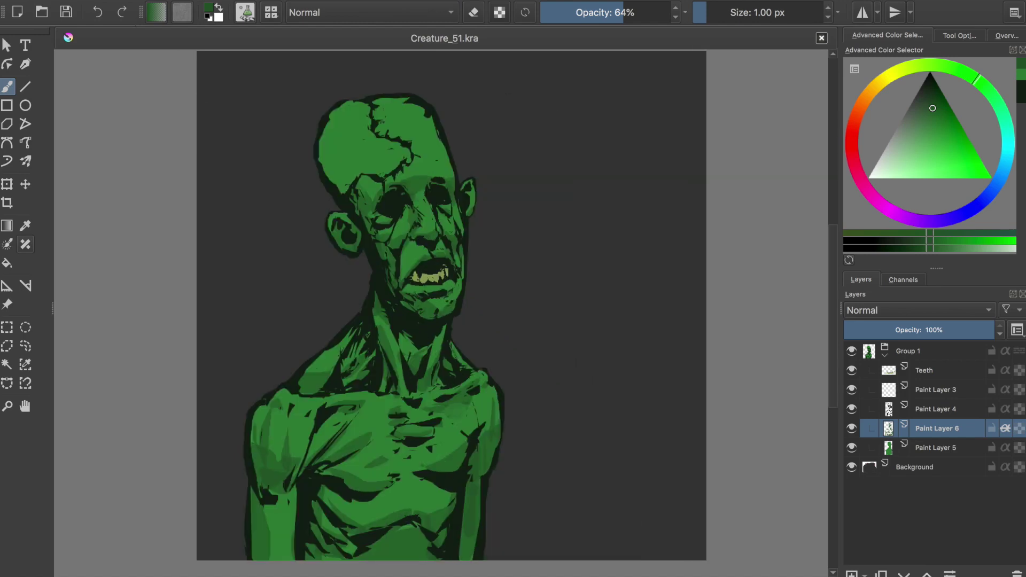
Step: Paint the top of the skull dark red and blend translucent brown around the patch
{"action": "left_click_drag", "start_coordinate": [331, 117], "coordinate": [369, 172]}
{"action": "left_click_drag", "start_coordinate": [342, 123], "coordinate": [409, 157]}
{"action": "left_click", "coordinate": [409, 157], "text": "ctrl"}
{"action": "key", "text": "i"}
{"action": "key", "text": "i"}
{"action": "mouse_move", "coordinate": [377, 112]}
{"action": "left_mouse_down"}
{"action": "mouse_move", "coordinate": [391, 168]}
{"action": "mouse_move", "coordinate": [377, 200]}
{"action": "left_mouse_up"}
Step: Add dark green touch-ups on the forehead and brow using sampled skin colours
{"action": "left_click", "coordinate": [374, 105], "text": "ctrl"}
{"action": "left_click", "coordinate": [375, 163], "text": "ctrl"}
{"action": "left_click", "coordinate": [406, 171], "text": "ctrl"}
{"action": "left_click_drag", "start_coordinate": [423, 158], "coordinate": [428, 174]}
{"action": "left_click", "coordinate": [406, 176], "text": "ctrl"}
{"action": "left_click_drag", "start_coordinate": [386, 112], "coordinate": [409, 134]}
{"action": "left_click", "coordinate": [363, 166], "text": "ctrl"}
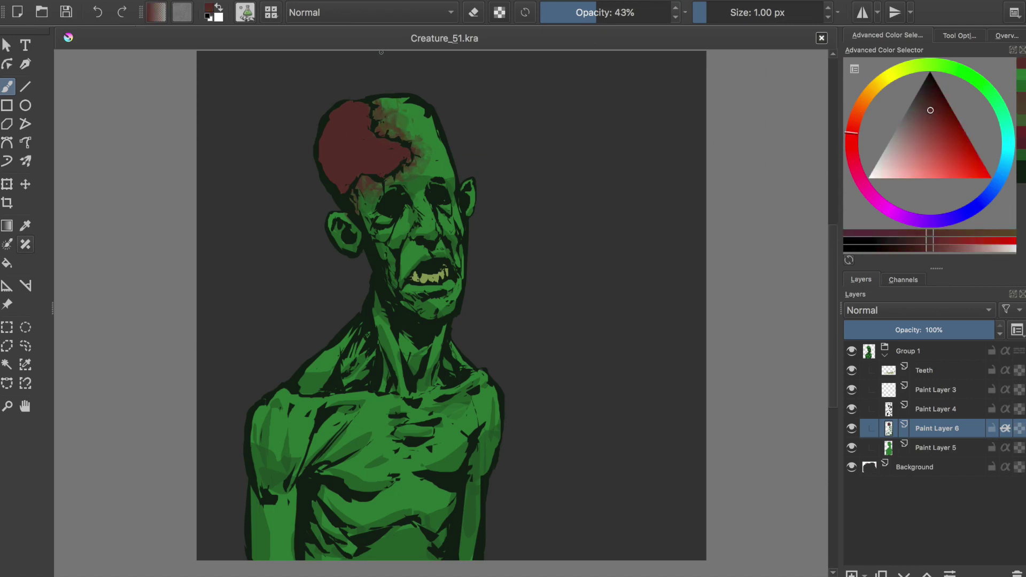
Step: Save, then add a new layer named Col above the shading layer
{"action": "left_click", "coordinate": [389, 152], "text": "ctrl"}
{"action": "key", "text": "ctrl+s"}
{"action": "left_click", "coordinate": [889, 449]}
{"action": "key", "text": "Insert"}
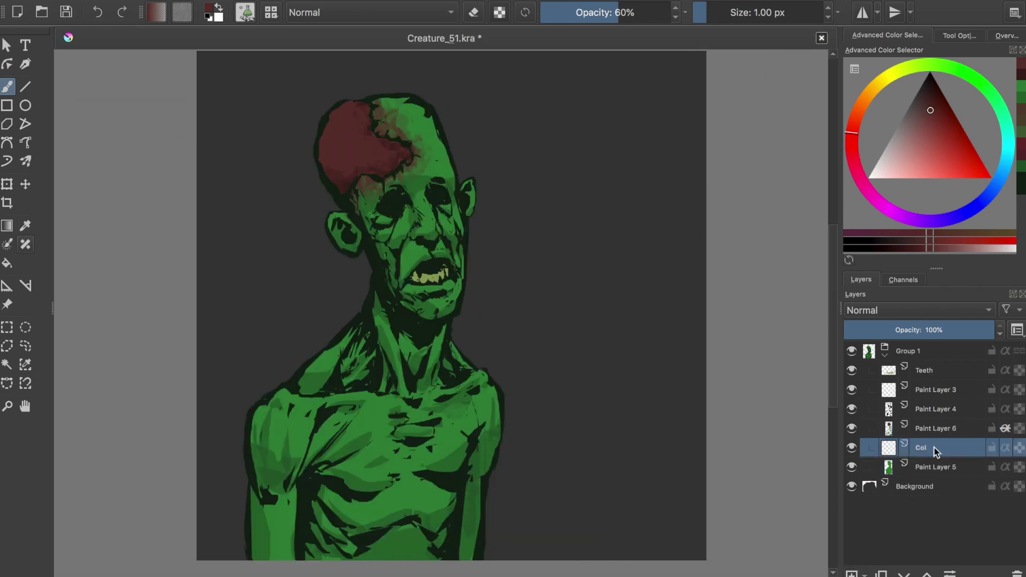
{"action": "left_click_drag", "start_coordinate": [889, 448], "coordinate": [891, 432]}
Step: Paint a reddish stroke near the nose and tint the cheek at lower opacity
{"action": "left_click_drag", "start_coordinate": [422, 223], "coordinate": [436, 262]}
{"action": "left_click", "coordinate": [422, 224], "text": "ctrl"}
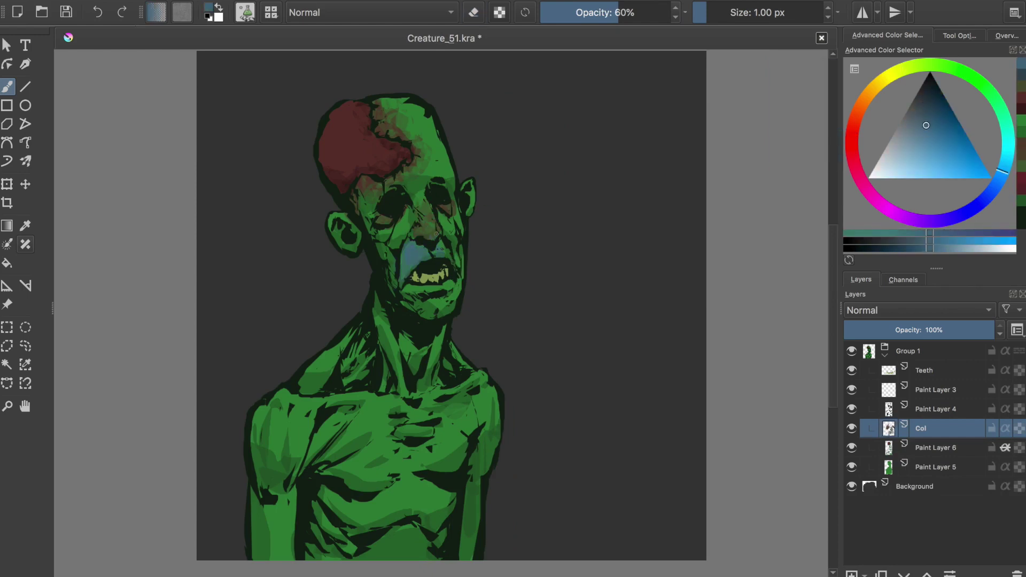
{"action": "key", "text": "e"}
{"action": "key", "text": "e"}
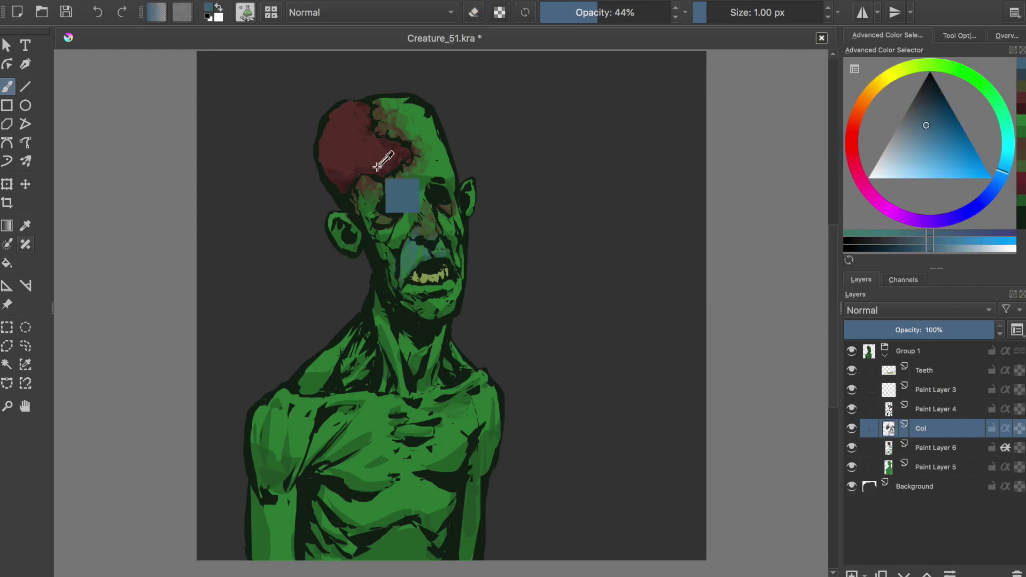
{"action": "left_click", "coordinate": [422, 286], "text": "ctrl"}
{"action": "key", "text": "e"}
{"action": "left_click", "coordinate": [569, 16]}
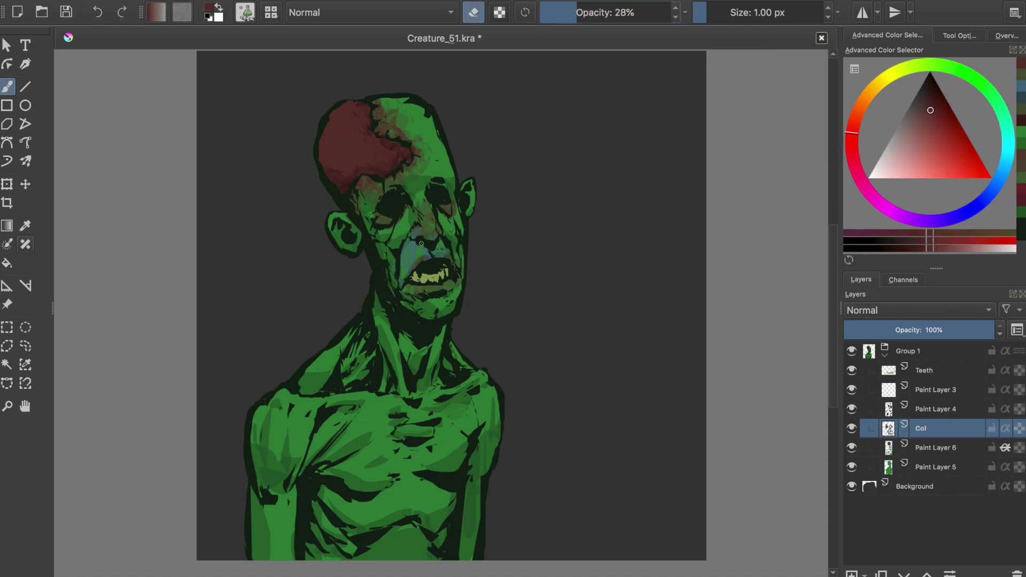
Step: Mirror the view, then paint a pink-magenta accent near the right eye
{"action": "key", "text": "m"}
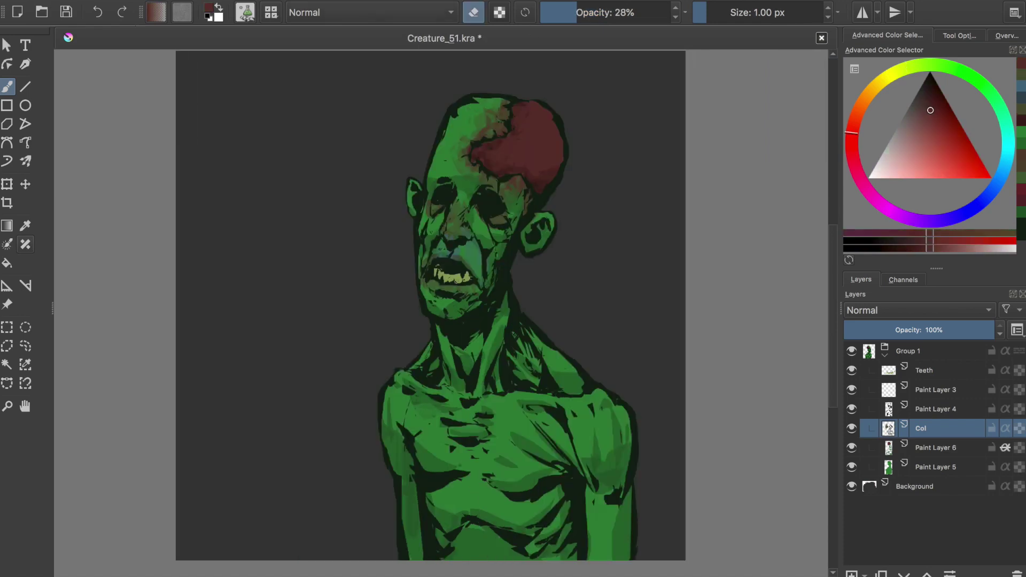
{"action": "key", "text": "e"}
{"action": "left_click", "coordinate": [435, 283], "text": "ctrl"}
{"action": "left_click", "coordinate": [445, 247], "text": "ctrl"}
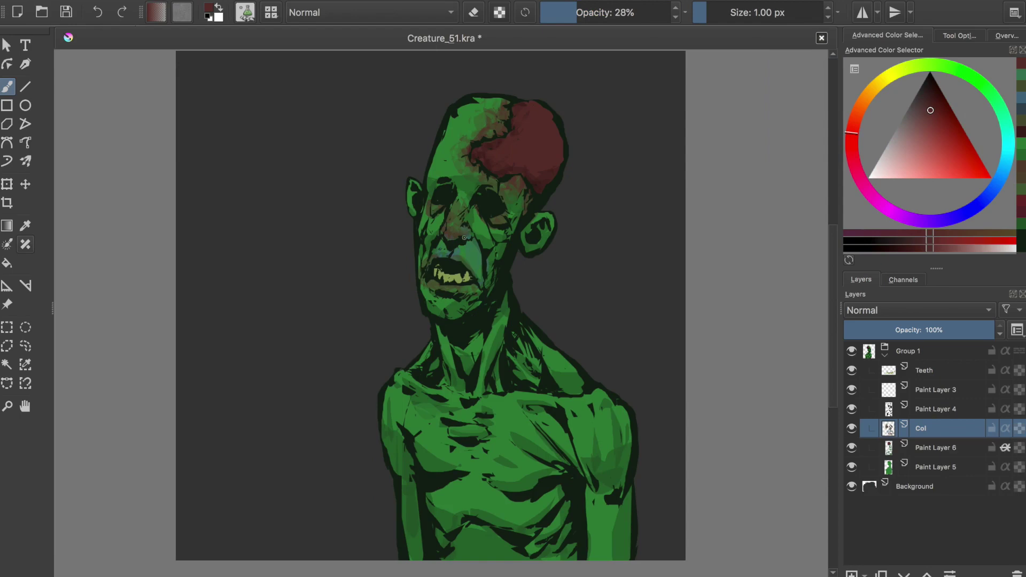
{"action": "left_click", "coordinate": [436, 223], "text": "ctrl"}
{"action": "left_click_drag", "start_coordinate": [474, 213], "coordinate": [491, 236]}
Step: Mirror the view to check the drawing and save the painting
{"action": "key", "text": "e"}
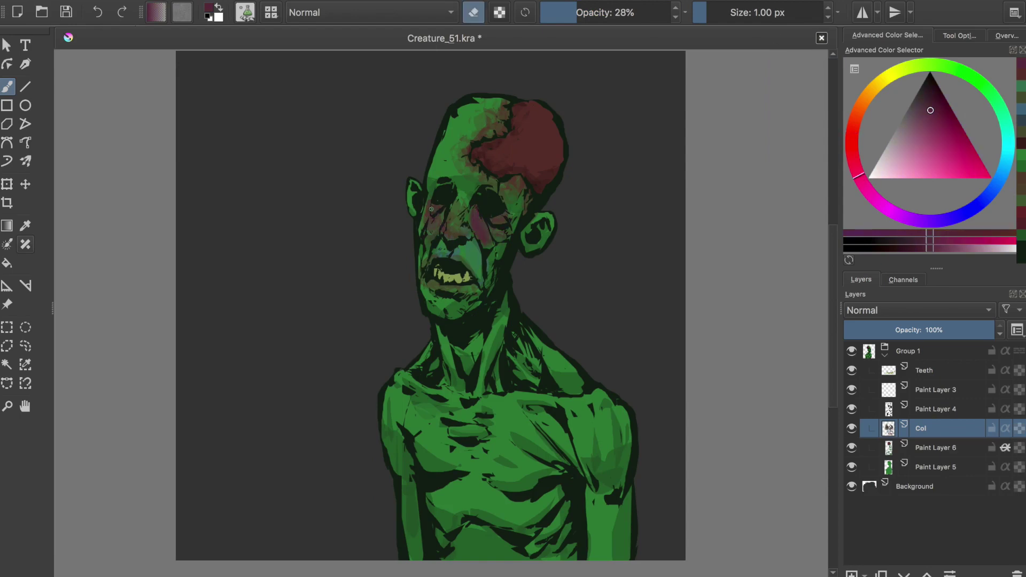
{"action": "key", "text": "e"}
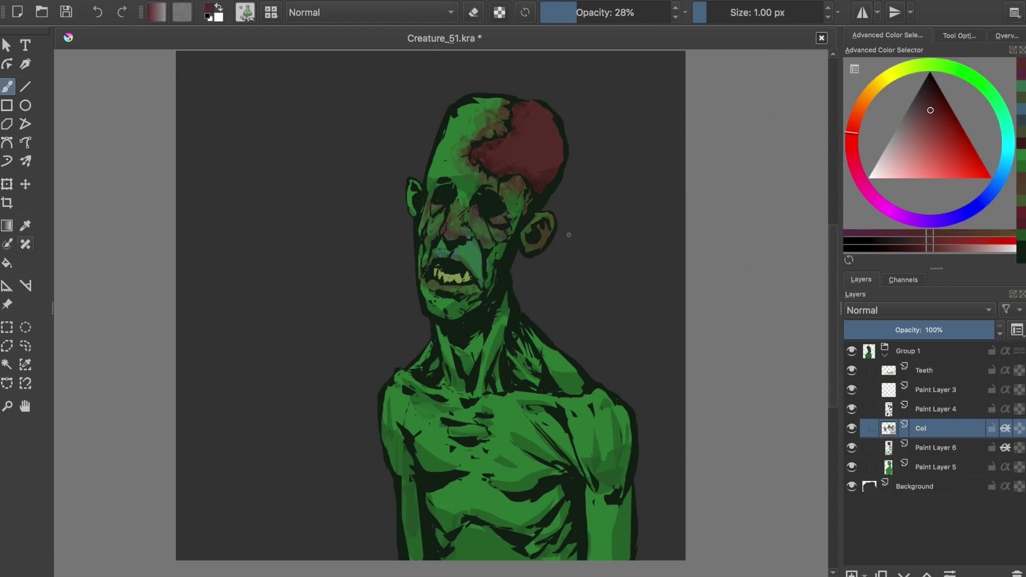
{"action": "key", "text": "m"}
{"action": "key", "text": "ctrl+s"}
{"action": "key", "text": "Page_Up"}
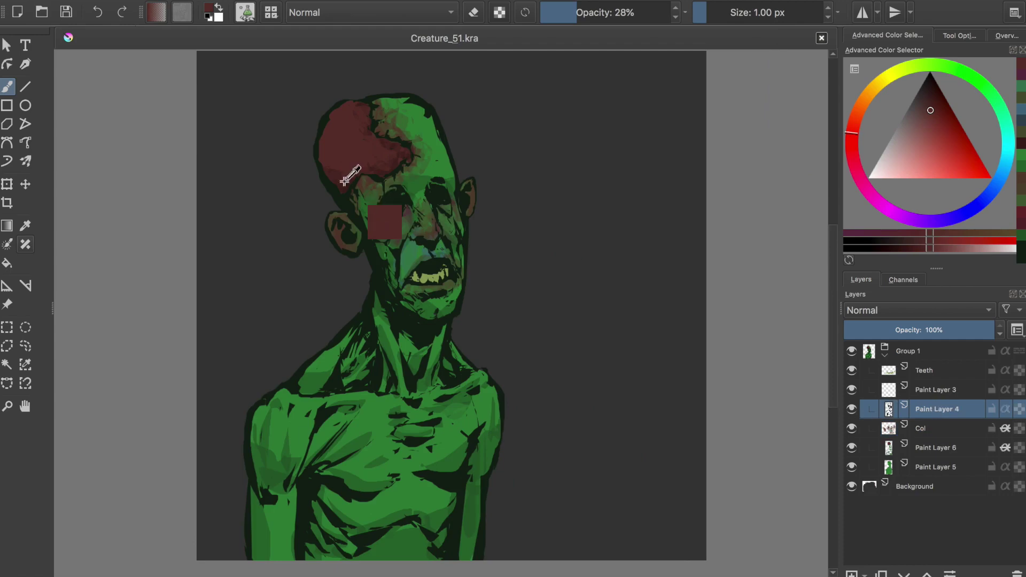
Step: Paint dark red brain folds across the scalp on Paint Layer 6
{"action": "left_click", "coordinate": [376, 158], "text": "ctrl"}
{"action": "left_click_drag", "start_coordinate": [358, 156], "coordinate": [335, 182]}
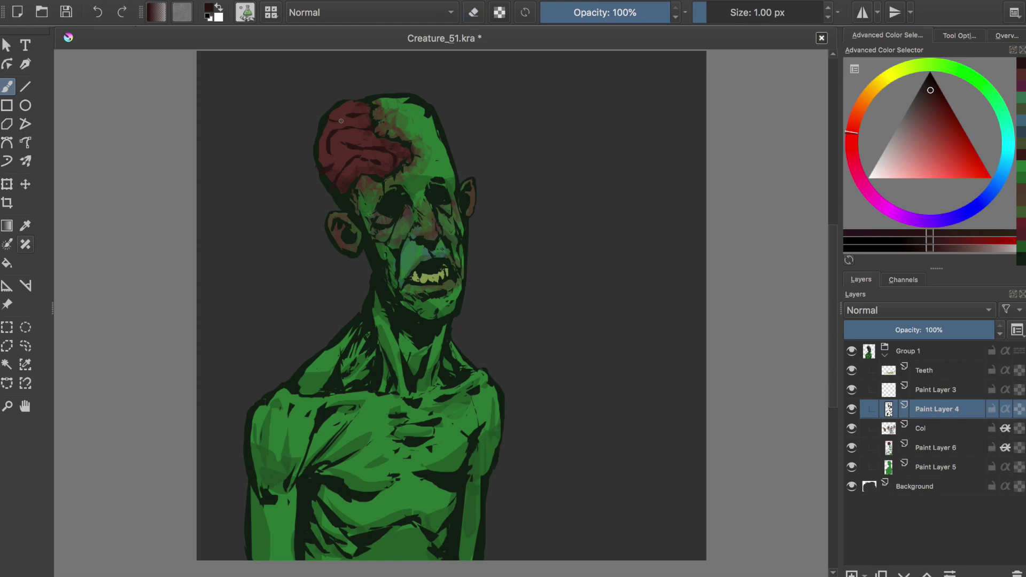
{"action": "key", "text": "Page_Down"}
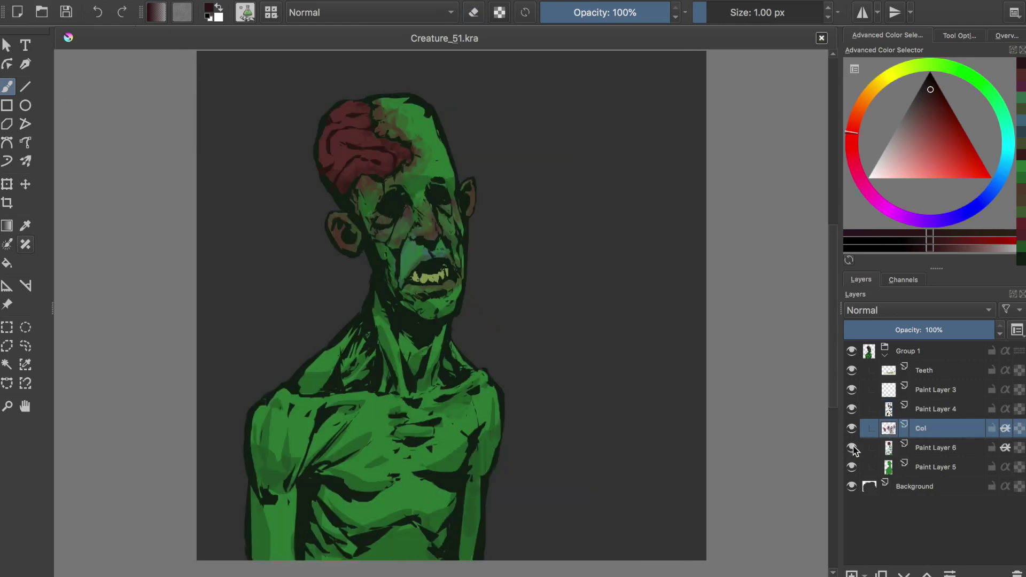
{"action": "key", "text": "e"}
{"action": "key", "text": "Page_Up"}
{"action": "key", "text": "Page_Down"}
{"action": "key", "text": "Page_Down"}
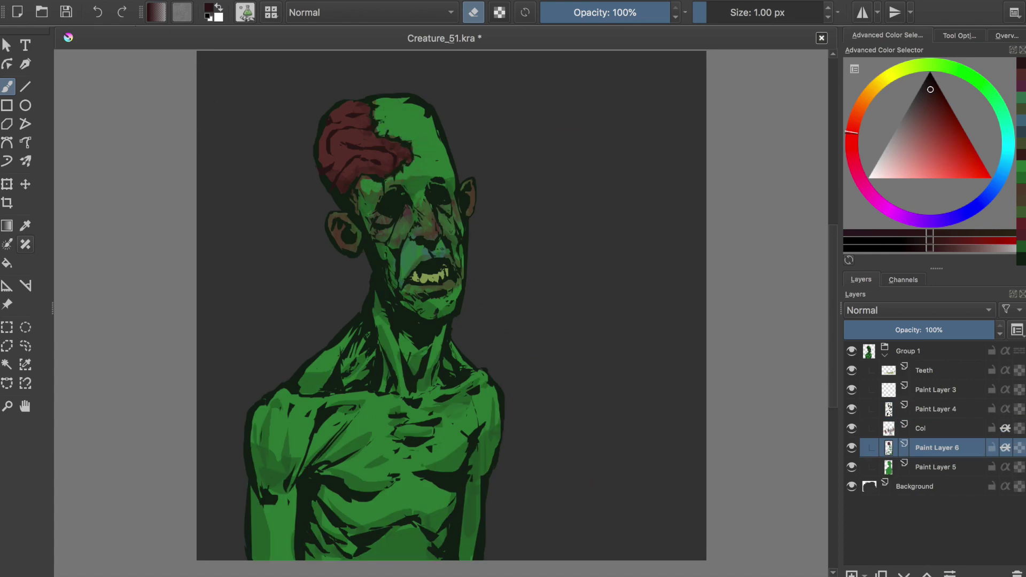
Step: On the Col layer, paint low-opacity reddish tones onto the scalp
{"action": "key", "text": "e"}
{"action": "left_click", "coordinate": [365, 199], "text": "ctrl"}
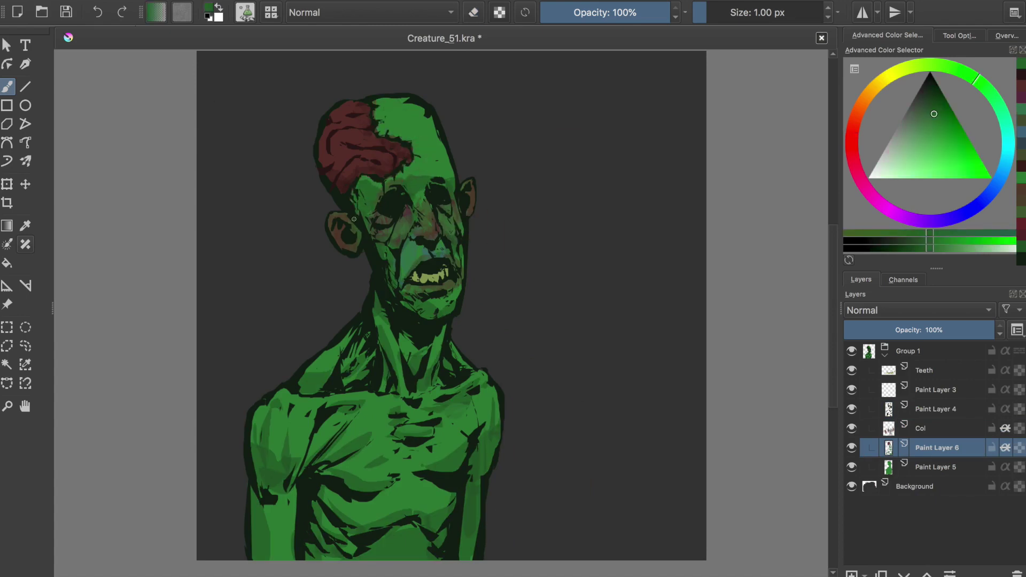
{"action": "key", "text": "Page_Up"}
{"action": "left_click", "coordinate": [390, 171], "text": "ctrl"}
{"action": "key", "text": "i"}
{"action": "left_click_drag", "start_coordinate": [412, 122], "coordinate": [399, 173]}
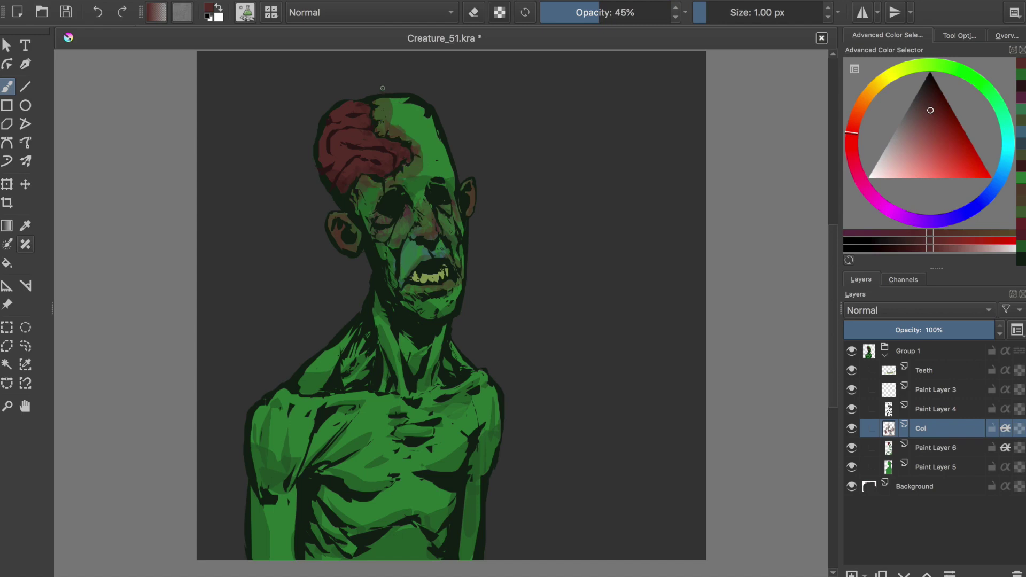
Step: Mirror-check the head, touch up with a darker brain red, and save
{"action": "key", "text": "e"}
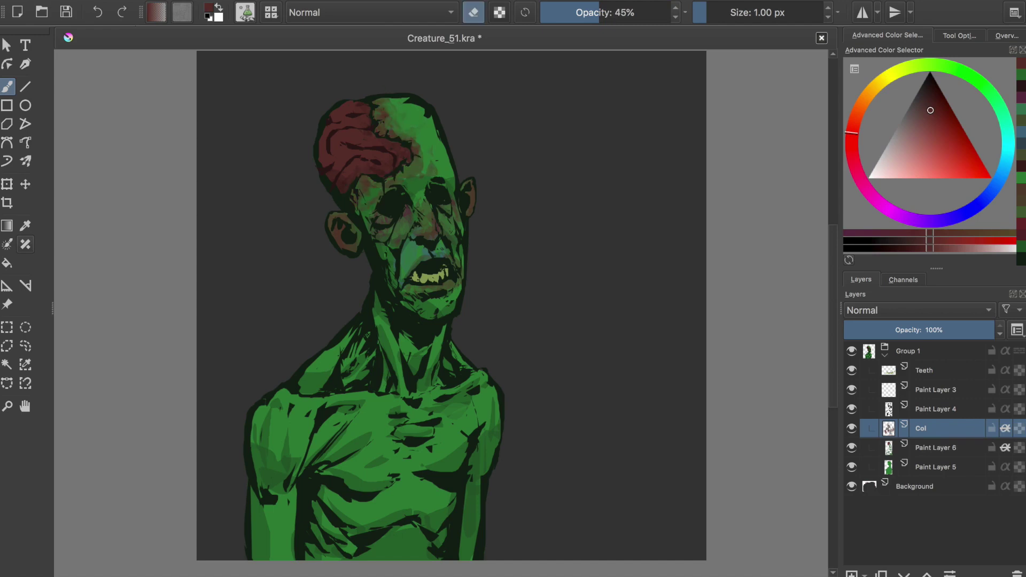
{"action": "key", "text": "m"}
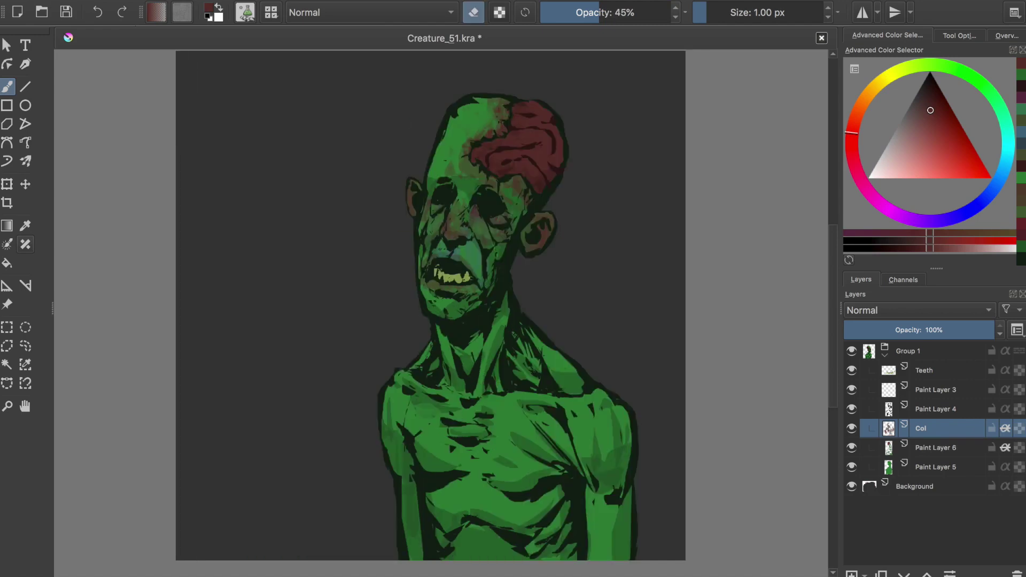
{"action": "key", "text": "m"}
{"action": "left_click", "coordinate": [328, 179], "text": "ctrl"}
{"action": "left_click", "coordinate": [328, 179]}
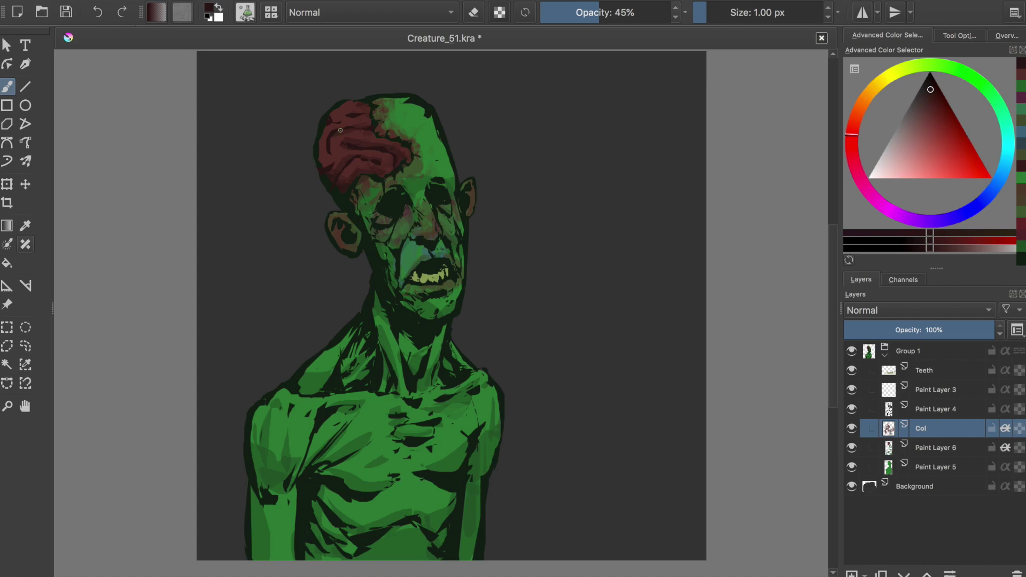
{"action": "key", "text": "ctrl+s"}
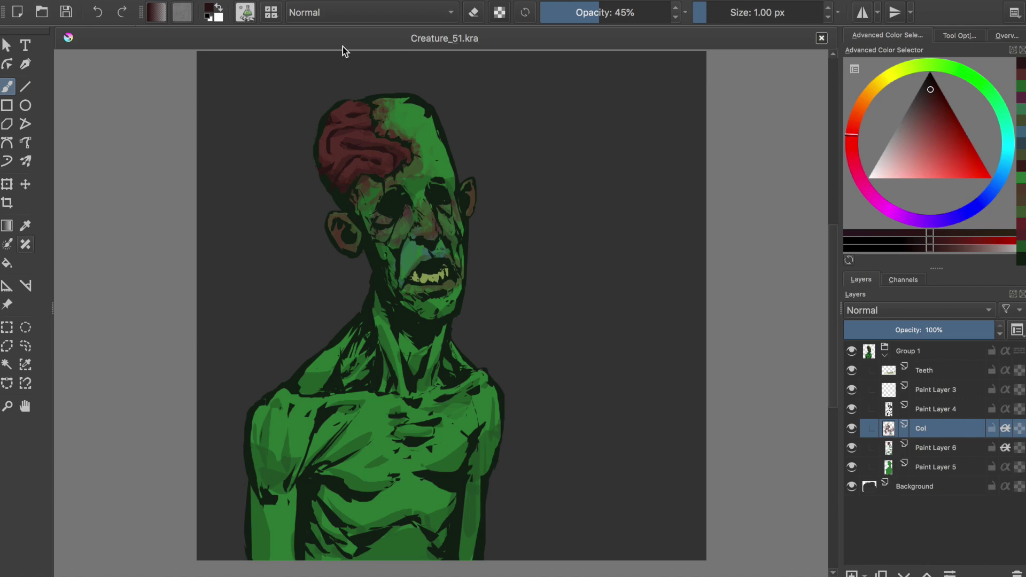
Step: Freehand-select the brain and lower its saturation while raising lightness slightly
{"action": "mouse_move", "coordinate": [342, 71]}
{"action": "left_mouse_down"}
{"action": "mouse_move", "coordinate": [331, 95]}
{"action": "mouse_move", "coordinate": [407, 142]}
{"action": "mouse_move", "coordinate": [342, 72]}
{"action": "left_mouse_up"}
{"action": "key", "text": "ctrl+u"}
{"action": "mouse_move", "coordinate": [839, 224]}
{"action": "left_mouse_down"}
{"action": "mouse_move", "coordinate": [798, 227]}
{"action": "mouse_move", "coordinate": [848, 242]}
{"action": "mouse_move", "coordinate": [744, 246]}
{"action": "mouse_move", "coordinate": [853, 245]}
{"action": "left_mouse_up"}
{"action": "left_click_drag", "start_coordinate": [796, 224], "coordinate": [806, 225]}
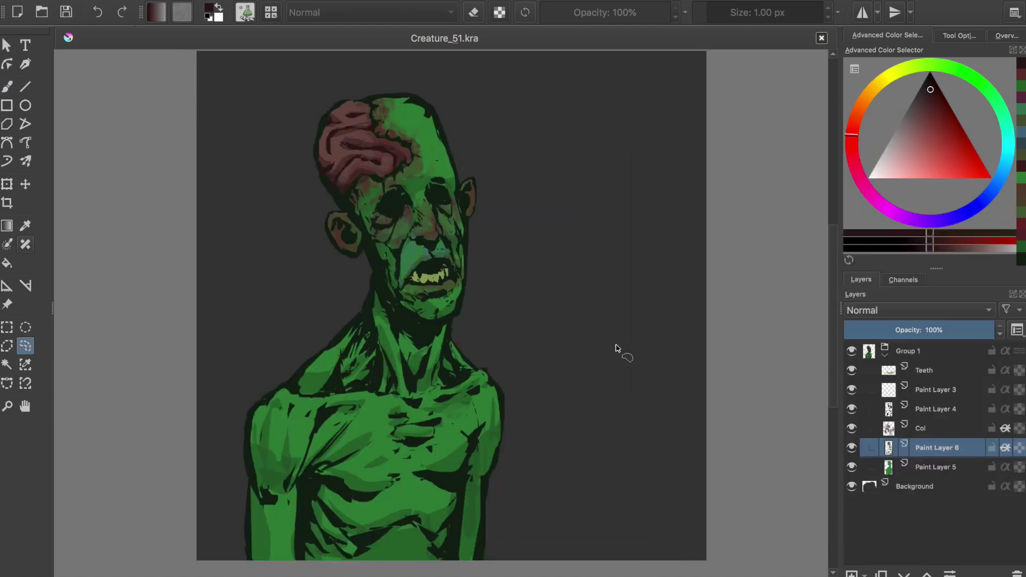
Step: Add an inherit-alpha layer named Rim above Teeth with white as the paint colour
{"action": "key", "text": "Insert"}
{"action": "double_click", "coordinate": [922, 369]}
{"action": "type", "text": "Rim"}
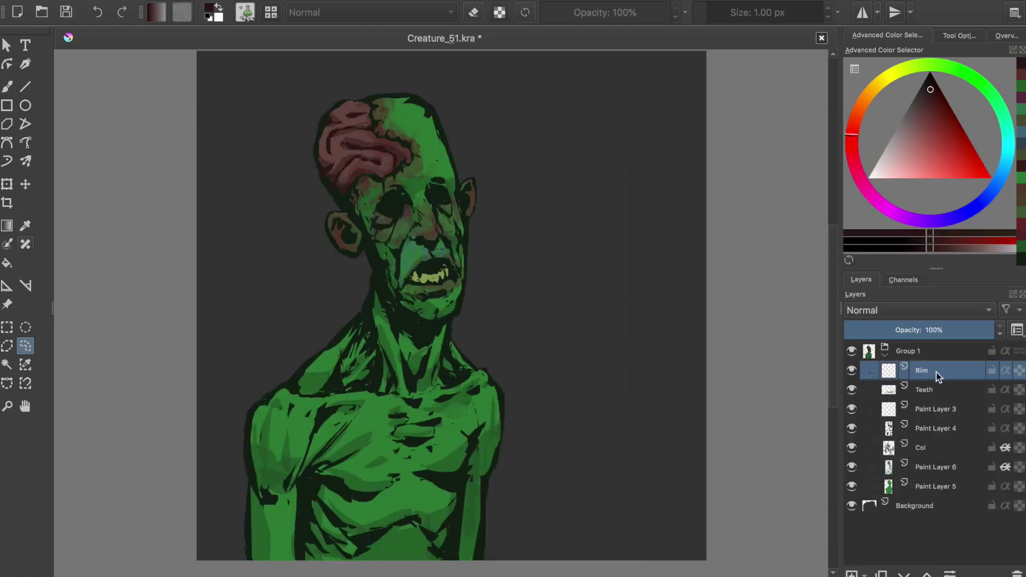
{"action": "type", "text": "b"}
{"action": "left_click", "coordinate": [639, 12]}
{"action": "key", "text": "x"}
{"action": "left_click_drag", "start_coordinate": [430, 94], "coordinate": [453, 168]}
{"action": "left_click", "coordinate": [1005, 370]}
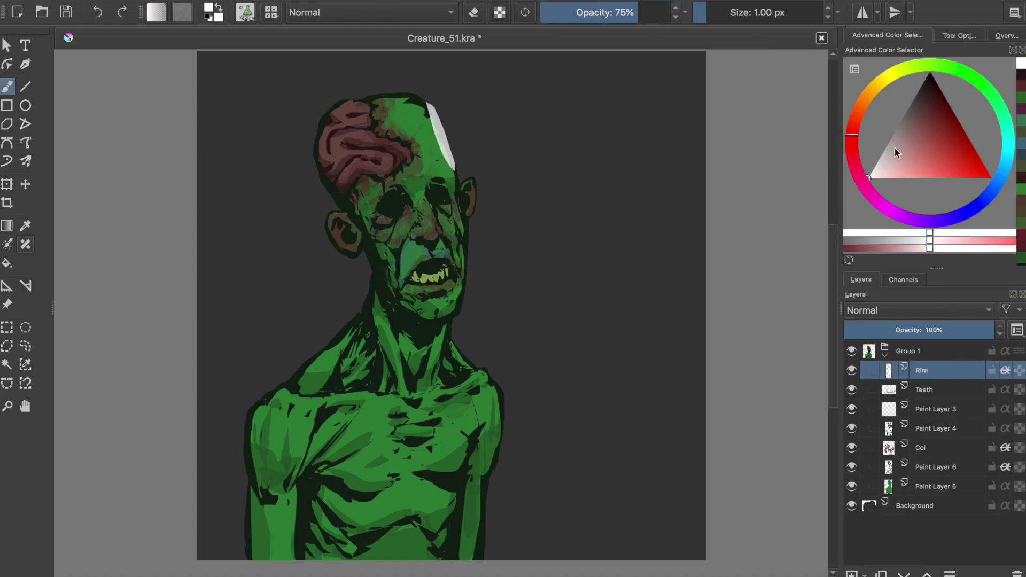
Step: Paint white rim light down the head's side, the face's right edge and jaw
{"action": "left_click_drag", "start_coordinate": [668, 12], "coordinate": [627, 11]}
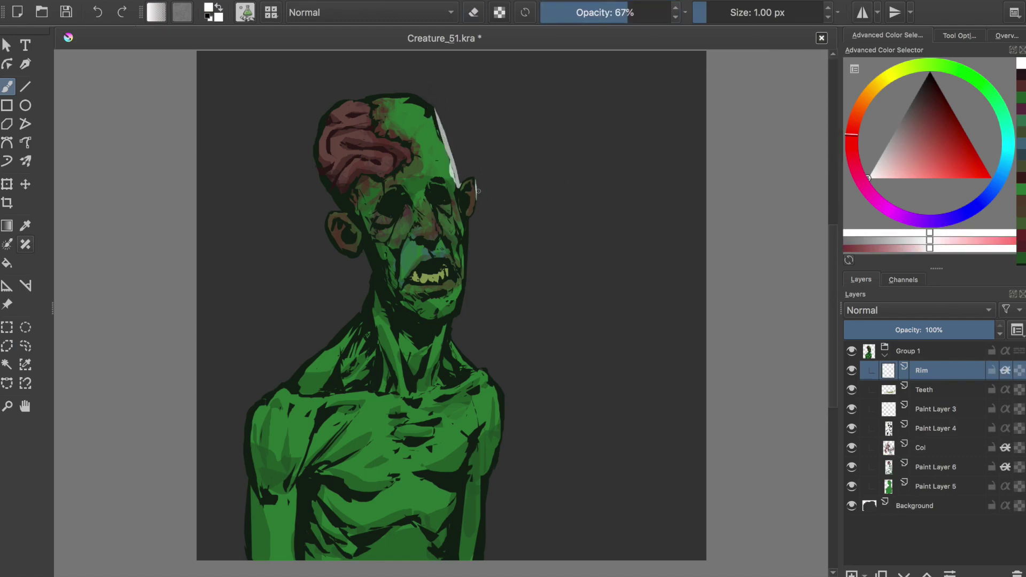
{"action": "left_click_drag", "start_coordinate": [459, 222], "coordinate": [460, 316]}
{"action": "left_click_drag", "start_coordinate": [463, 249], "coordinate": [463, 269]}
{"action": "key", "text": "e"}
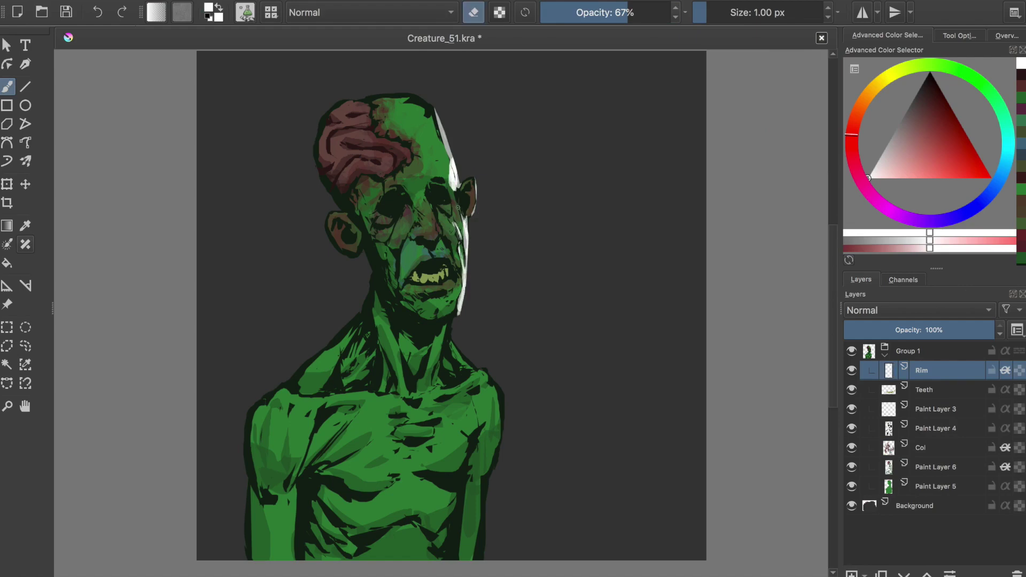
{"action": "key", "text": "m"}
Step: Extend the rim light along the neck, shoulder and right torso, then save
{"action": "key", "text": "m"}
{"action": "key", "text": "e"}
{"action": "mouse_move", "coordinate": [451, 324]}
{"action": "left_mouse_down"}
{"action": "mouse_move", "coordinate": [473, 368]}
{"action": "mouse_move", "coordinate": [444, 353]}
{"action": "mouse_move", "coordinate": [503, 400]}
{"action": "mouse_move", "coordinate": [483, 558]}
{"action": "left_mouse_up"}
{"action": "left_click_drag", "start_coordinate": [500, 384], "coordinate": [505, 409]}
{"action": "key", "text": "m"}
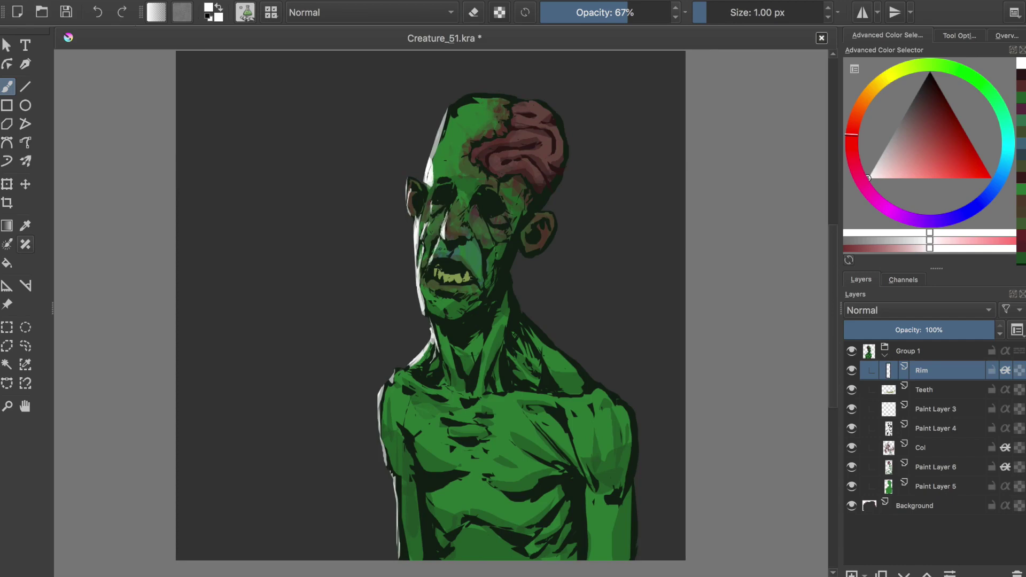
{"action": "key", "text": "m"}
{"action": "key", "text": "ctrl+s"}
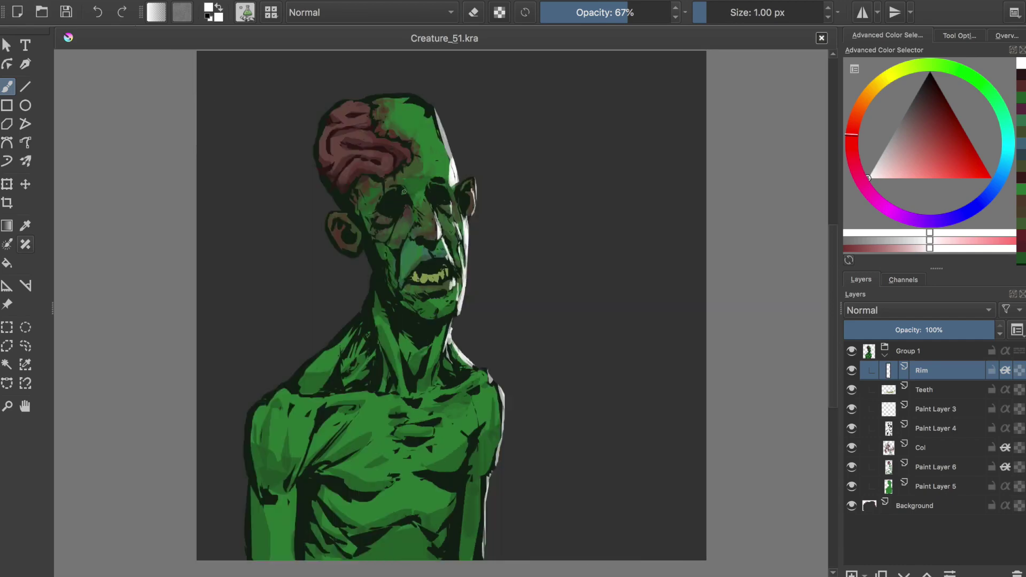
{"action": "left_click", "coordinate": [433, 105]}
Step: Darken the body layers with a -46 HSV/HSL lightness adjustment
{"action": "key", "text": "ctrl+u"}
{"action": "mouse_move", "coordinate": [839, 245]}
{"action": "left_mouse_down"}
{"action": "mouse_move", "coordinate": [799, 245]}
{"action": "mouse_move", "coordinate": [838, 245]}
{"action": "left_mouse_up"}
{"action": "key", "text": "Return"}
{"action": "left_click", "coordinate": [936, 467]}
{"action": "key", "text": "ctrl+u"}
{"action": "key", "text": "Return"}
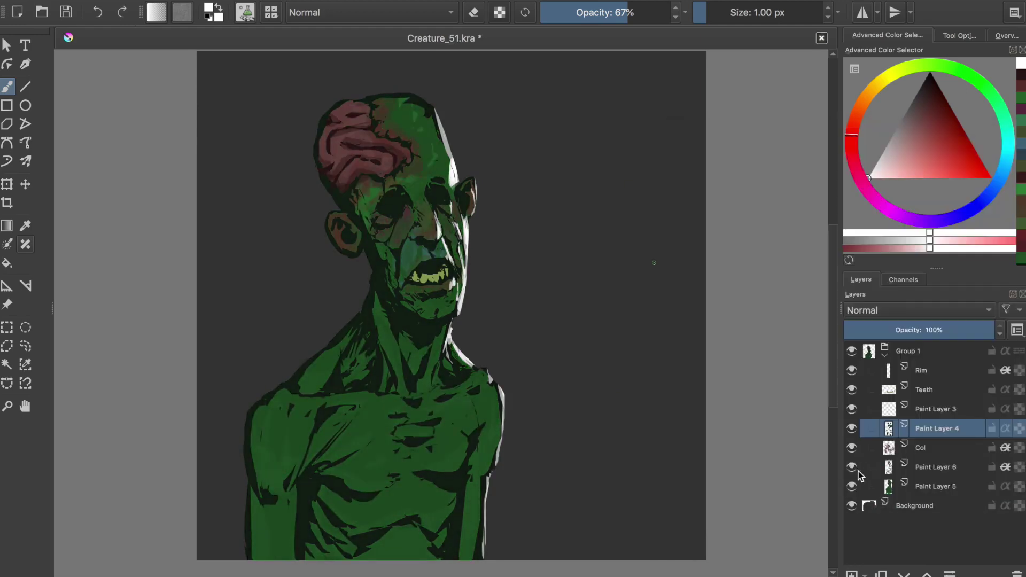
{"action": "left_click", "coordinate": [862, 467]}
Step: Lower the lightness of Paint Layer 6 twice with HSV/HSL adjustments, saving in between
{"action": "key", "text": "ctrl+u"}
{"action": "left_click", "coordinate": [789, 245]}
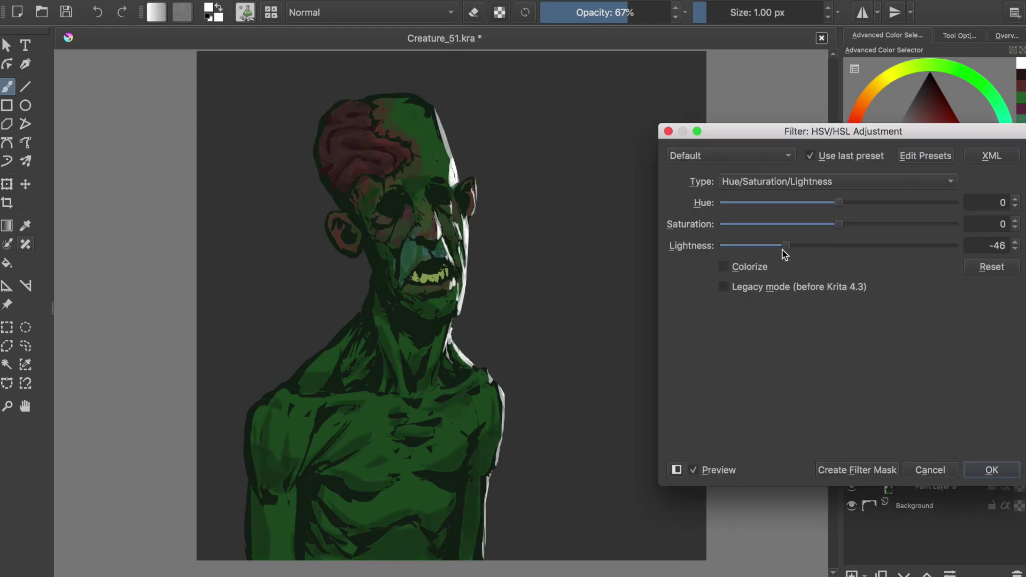
{"action": "key", "text": "Return"}
{"action": "key", "text": "ctrl+s"}
{"action": "key", "text": "ctrl+u"}
{"action": "left_click", "coordinate": [824, 245]}
{"action": "left_click_drag", "start_coordinate": [825, 245], "coordinate": [799, 246]}
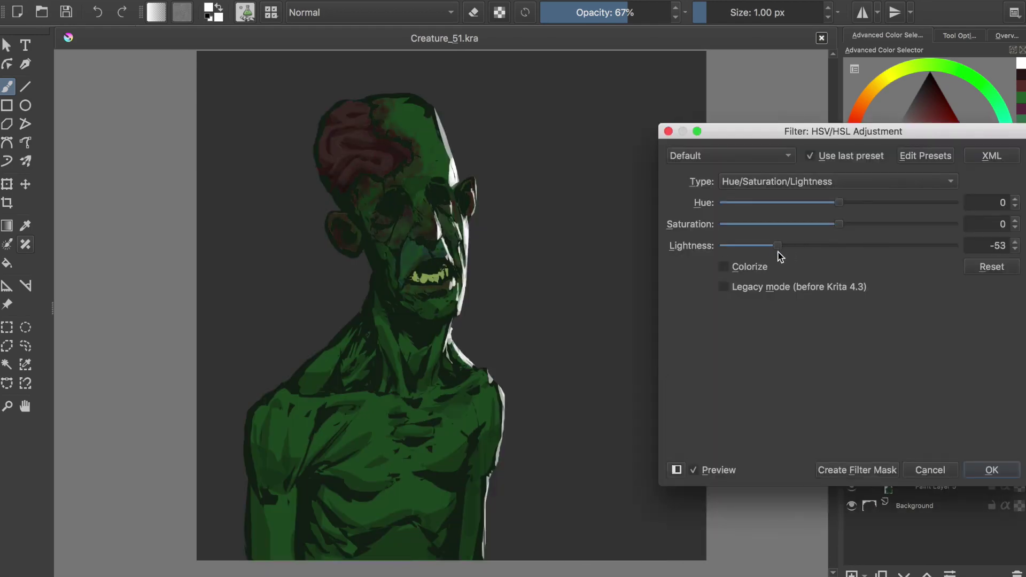
{"action": "key", "text": "Return"}
Step: Darken the Teeth layer and tone down the Rim layer's lightness, then save
{"action": "key", "text": "Page_Up"}
{"action": "key", "text": "Page_Up"}
{"action": "key", "text": "Page_Up"}
{"action": "key", "text": "ctrl+u"}
{"action": "mouse_move", "coordinate": [836, 245]}
{"action": "left_mouse_down"}
{"action": "mouse_move", "coordinate": [786, 247]}
{"action": "mouse_move", "coordinate": [930, 252]}
{"action": "mouse_move", "coordinate": [800, 247]}
{"action": "left_mouse_up"}
{"action": "key", "text": "Return"}
{"action": "key", "text": "ctrl+s"}
{"action": "key", "text": "Page_Up"}
{"action": "key", "text": "ctrl+u"}
{"action": "key", "text": "Return"}
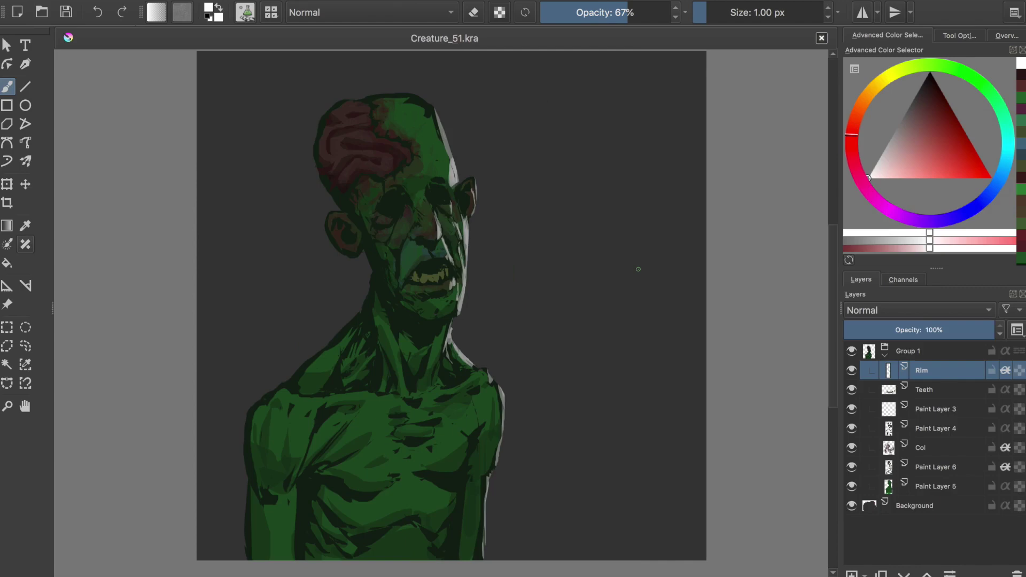
Step: On the Col layer, set a dark low-opacity brush and sample a reddish face tone
{"action": "key", "text": "Page_Down"}
{"action": "key", "text": "Page_Down"}
{"action": "key", "text": "Page_Down"}
{"action": "key", "text": "x"}
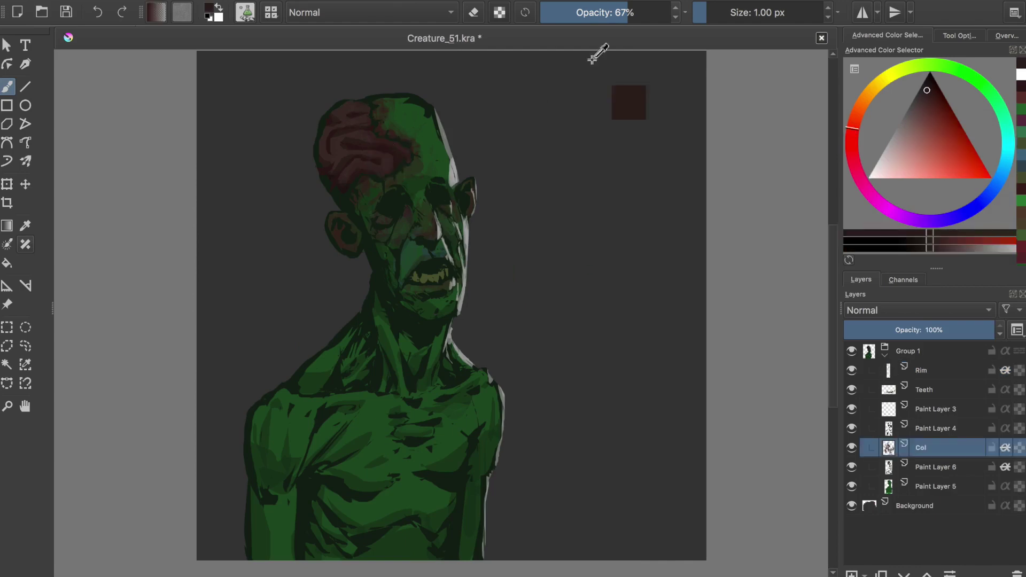
{"action": "key", "text": "i"}
{"action": "left_click", "coordinate": [855, 168]}
{"action": "key", "text": "e"}
{"action": "key", "text": "e"}
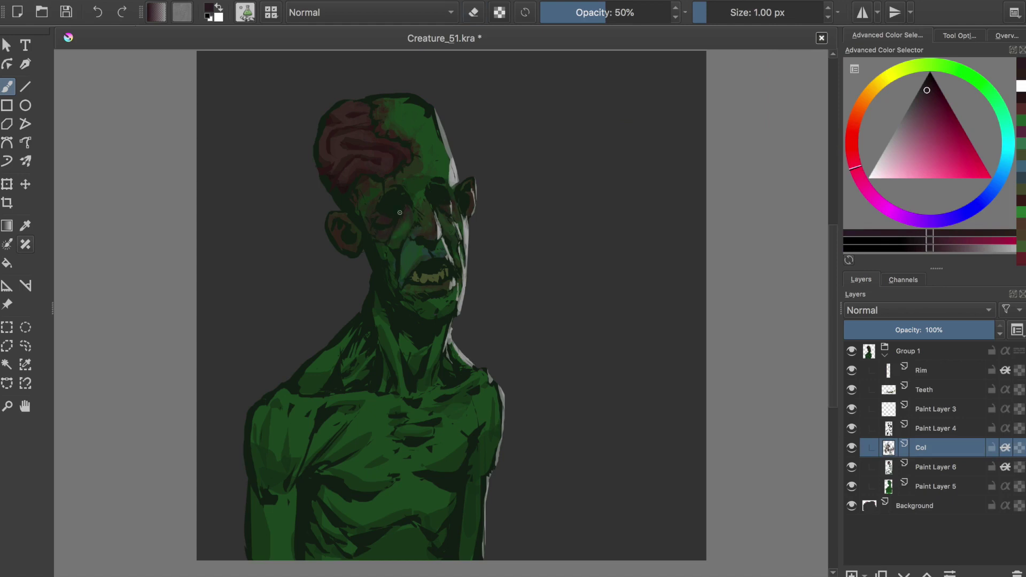
{"action": "key", "text": "i"}
{"action": "key", "text": "i"}
{"action": "key", "text": "e"}
Step: Glaze soft dark green over the face and eye sockets, save, and select the Rim layer
{"action": "left_click", "coordinate": [619, 156], "text": "ctrl"}
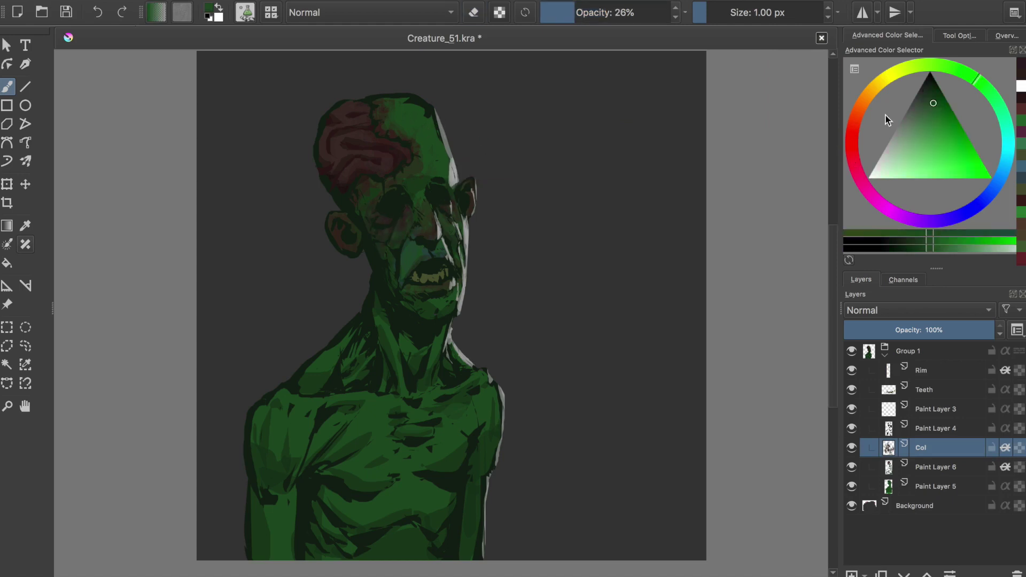
{"action": "key", "text": "e"}
{"action": "key", "text": "o"}
{"action": "key", "text": "o"}
{"action": "key", "text": "o"}
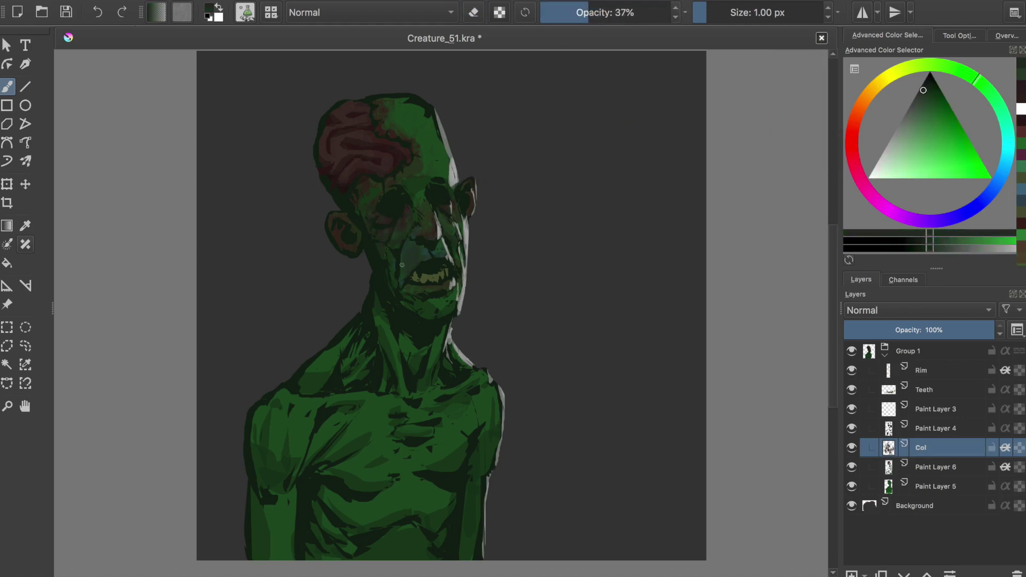
{"action": "left_click", "coordinate": [432, 257], "text": "ctrl"}
{"action": "left_click", "coordinate": [432, 256], "text": "ctrl"}
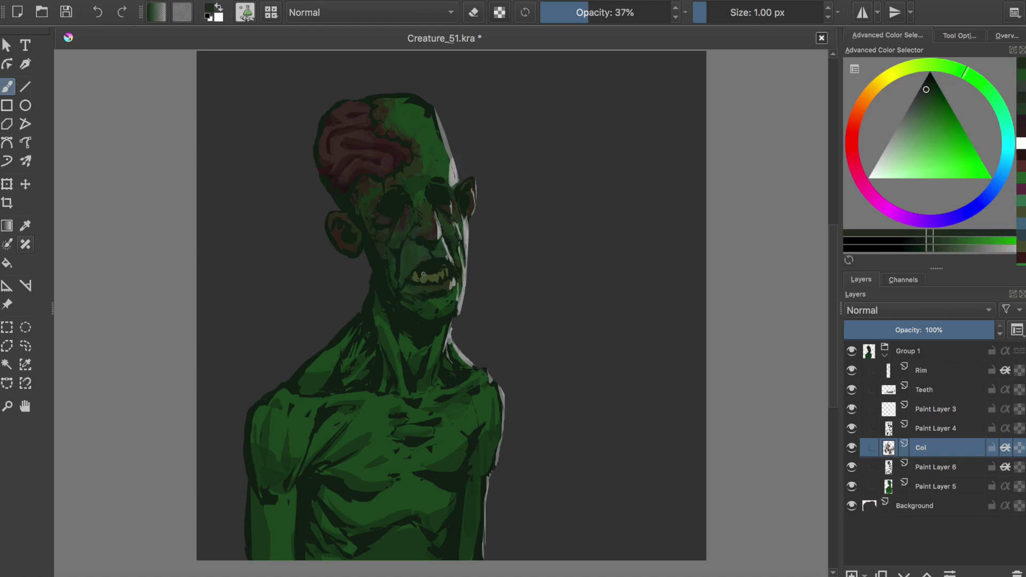
{"action": "key", "text": "m"}
{"action": "key", "text": "ctrl+s"}
{"action": "key", "text": "i"}
{"action": "left_click", "coordinate": [937, 374]}
Step: Pick a light pinkish white and paint small rim strokes along the face edge
{"action": "key", "text": "m"}
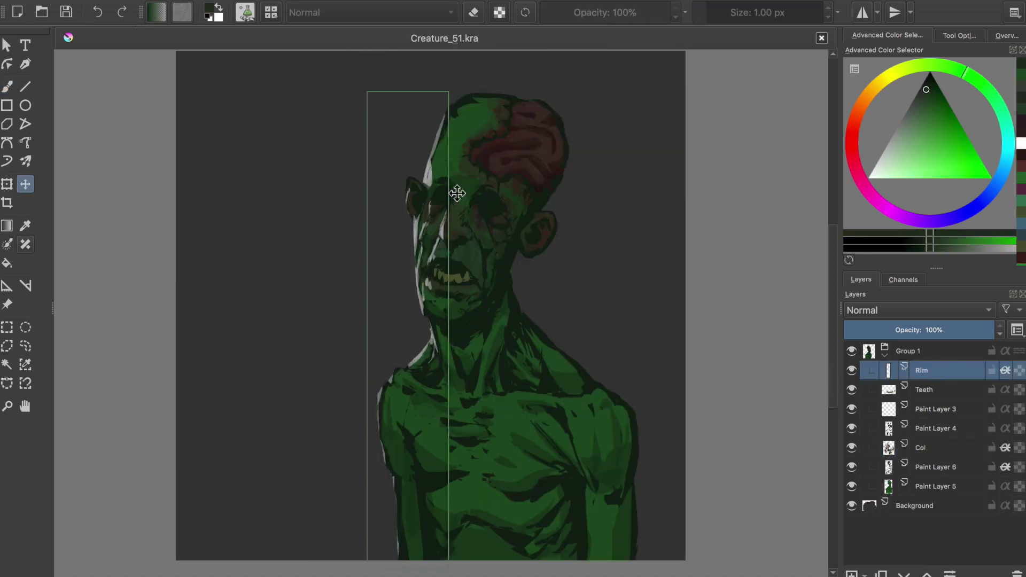
{"action": "left_click", "coordinate": [480, 190], "text": "ctrl"}
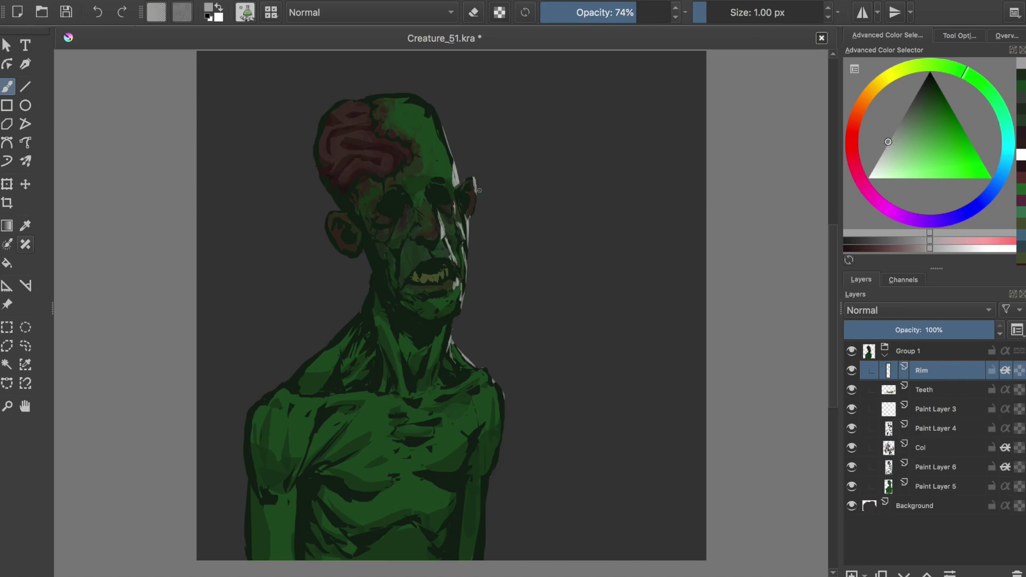
{"action": "key", "text": "e"}
{"action": "key", "text": "e"}
{"action": "left_click_drag", "start_coordinate": [454, 202], "coordinate": [459, 253]}
{"action": "key", "text": "e"}
{"action": "key", "text": "e"}
{"action": "key", "text": "e"}
{"action": "key", "text": "e"}
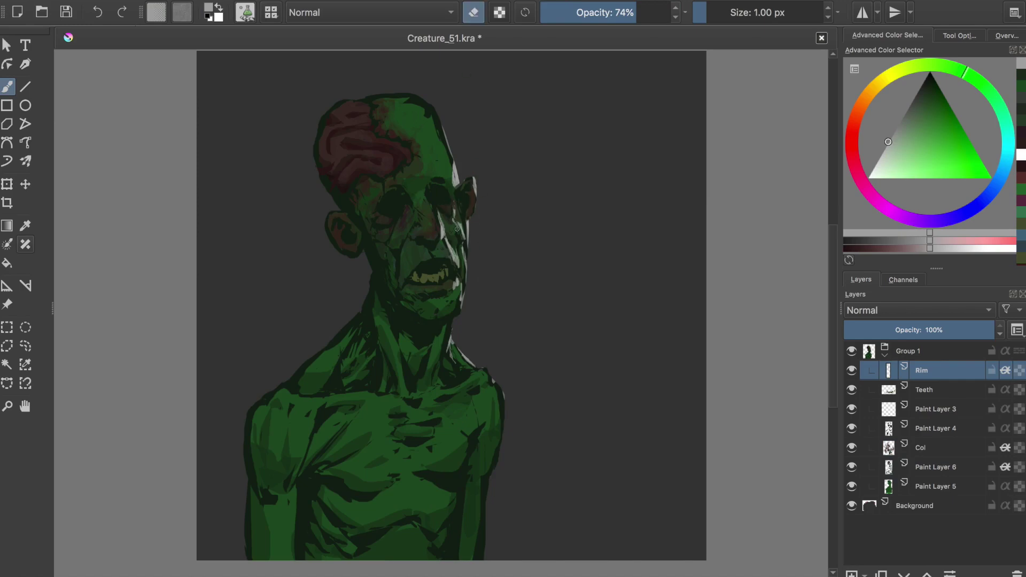
{"action": "key", "text": "e"}
{"action": "key", "text": "e"}
{"action": "key", "text": "e"}
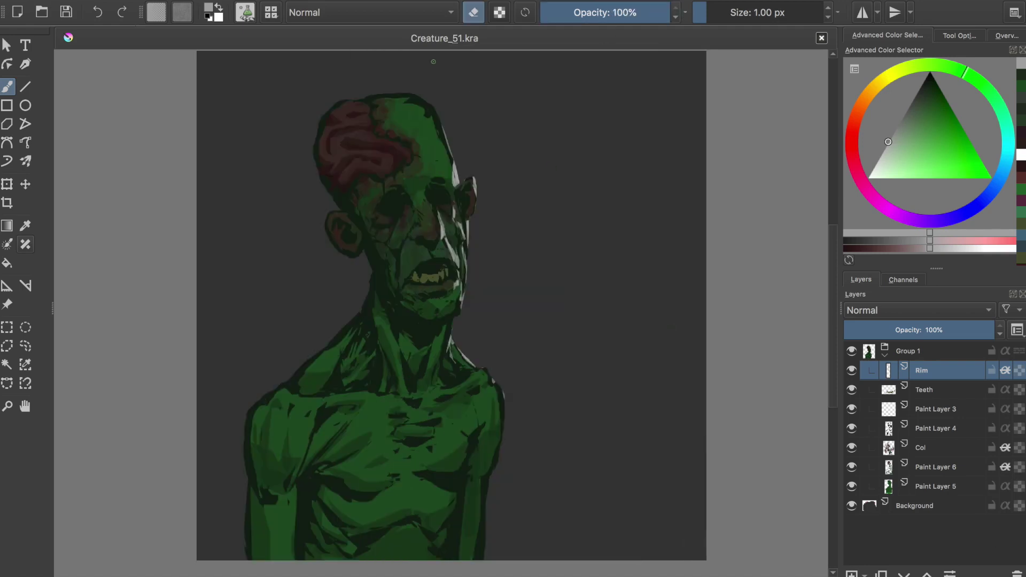
{"action": "key", "text": "e"}
Step: Paint a white rim light down the head edge, neck, shoulder and arm, then save
{"action": "mouse_move", "coordinate": [321, 114]}
{"action": "left_mouse_down"}
{"action": "mouse_move", "coordinate": [342, 207]}
{"action": "mouse_move", "coordinate": [331, 243]}
{"action": "left_mouse_up"}
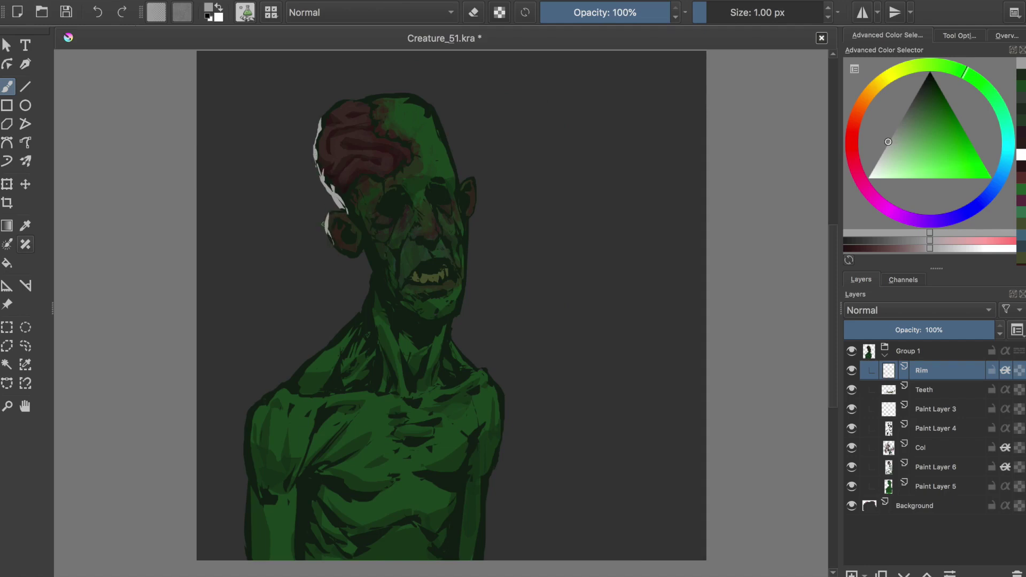
{"action": "mouse_move", "coordinate": [378, 274]}
{"action": "left_mouse_down"}
{"action": "mouse_move", "coordinate": [272, 393]}
{"action": "mouse_move", "coordinate": [250, 449]}
{"action": "mouse_move", "coordinate": [246, 540]}
{"action": "mouse_move", "coordinate": [247, 455]}
{"action": "left_mouse_up"}
{"action": "key", "text": "e"}
{"action": "key", "text": "ctrl+s"}
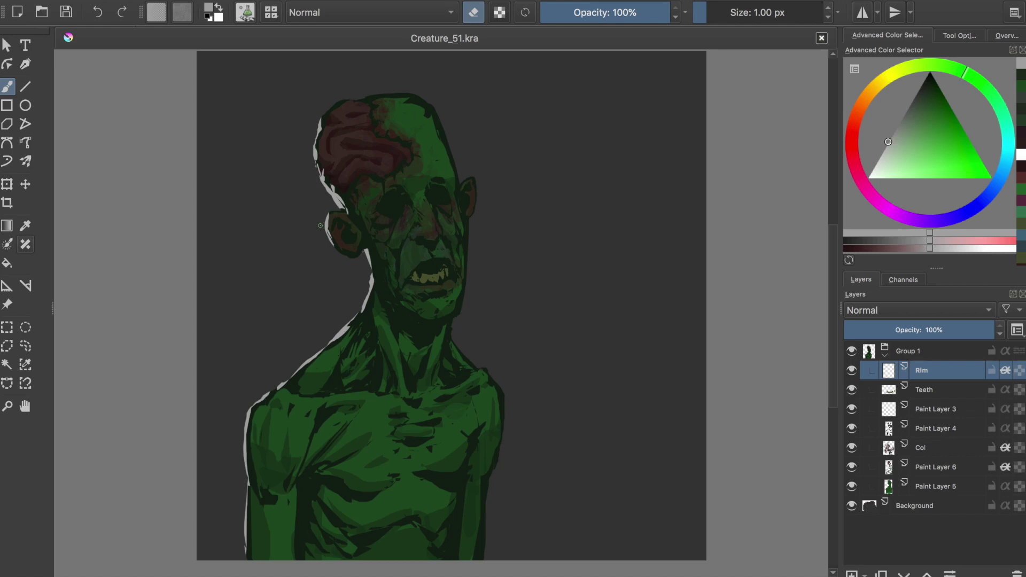
Step: Refine the white rim strokes at the neck and along the head, saving
{"action": "key", "text": "e"}
{"action": "left_click_drag", "start_coordinate": [374, 249], "coordinate": [381, 282]}
{"action": "key", "text": "e"}
{"action": "key", "text": "e"}
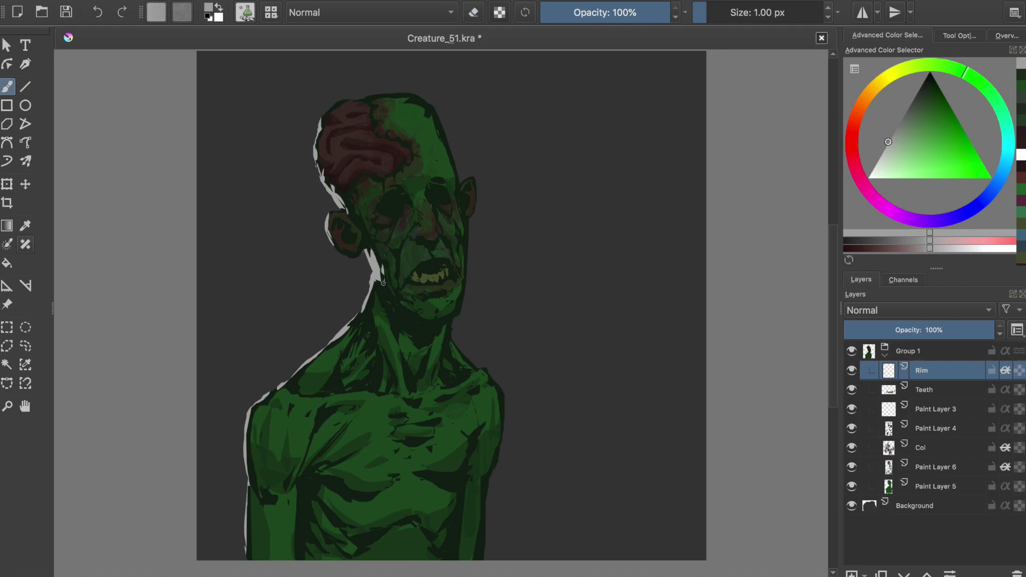
{"action": "key", "text": "m"}
{"action": "key", "text": "ctrl+s"}
Step: Adjust the rim light on the shoulder and clean up its edge on the head
{"action": "key", "text": "e"}
{"action": "key", "text": "e"}
{"action": "left_click_drag", "start_coordinate": [537, 196], "coordinate": [529, 220]}
{"action": "key", "text": "ctrl+s"}
{"action": "key", "text": "e"}
{"action": "left_click_drag", "start_coordinate": [580, 361], "coordinate": [588, 369]}
{"action": "key", "text": "e"}
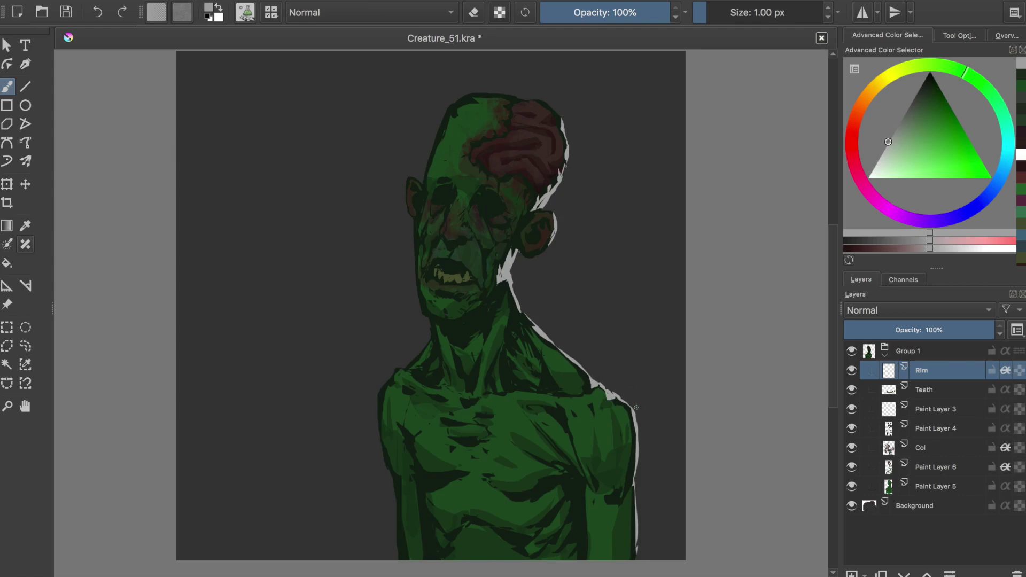
{"action": "key", "text": "e"}
{"action": "key", "text": "e"}
{"action": "key", "text": "ctrl+s"}
{"action": "key", "text": "e"}
{"action": "left_click_drag", "start_coordinate": [536, 199], "coordinate": [531, 209]}
{"action": "key", "text": "e"}
Step: Try a thin rim stroke down the neck, undo it, and add a rim stroke near the ear
{"action": "left_click_drag", "start_coordinate": [496, 255], "coordinate": [493, 287]}
{"action": "key", "text": "ctrl+z"}
{"action": "key", "text": "m"}
{"action": "key", "text": "ctrl+s"}
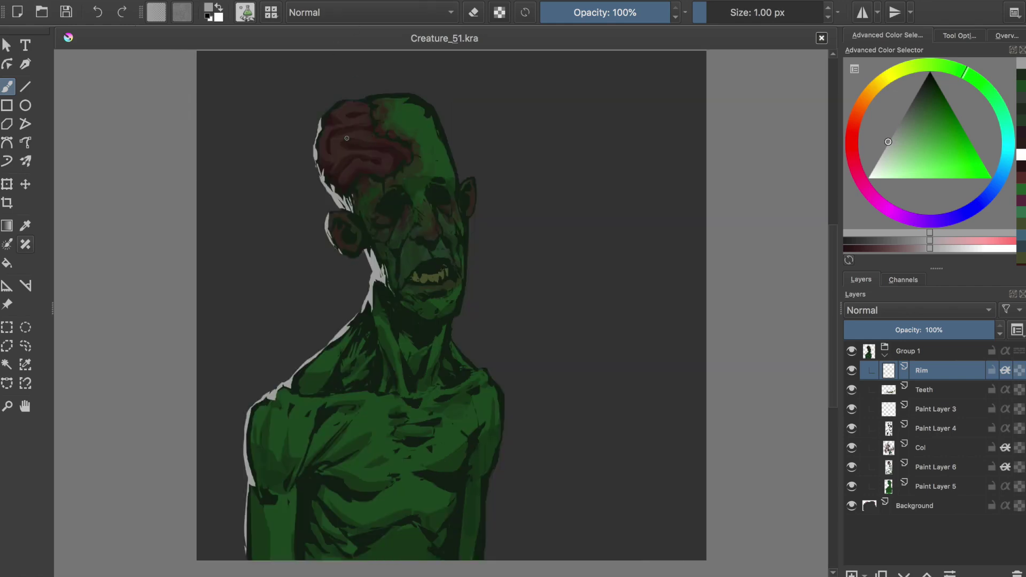
{"action": "left_click_drag", "start_coordinate": [361, 191], "coordinate": [353, 213]}
{"action": "key", "text": "m"}
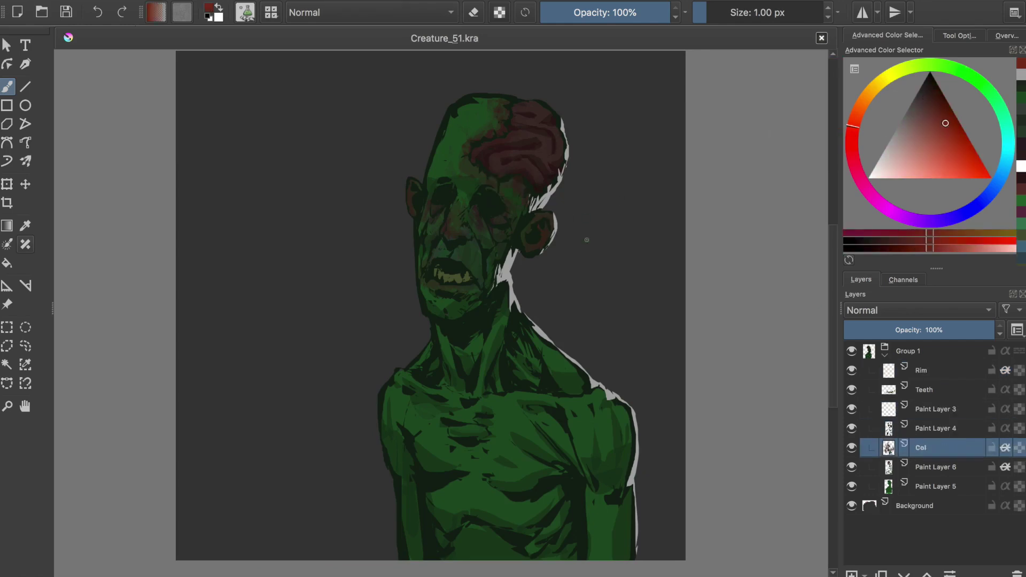
Step: Return to the Rim layer and dab warm orange onto the ear at 27% brush opacity
{"action": "key", "text": "Page_Up"}
{"action": "key", "text": "Page_Up"}
{"action": "key", "text": "Page_Up"}
{"action": "key", "text": "Page_Up"}
{"action": "left_click", "coordinate": [538, 230], "text": "ctrl"}
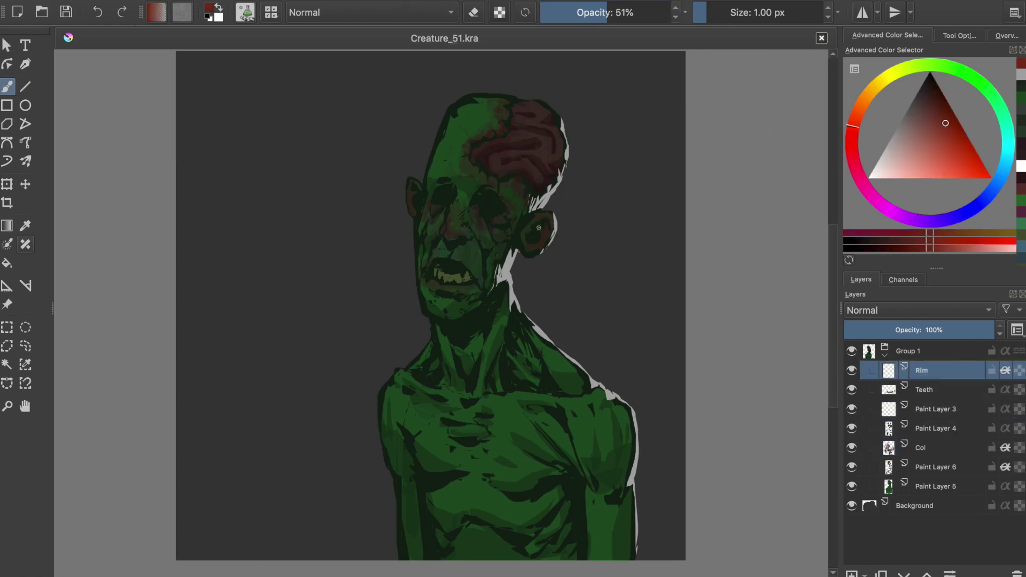
{"action": "left_click", "coordinate": [530, 227]}
{"action": "key", "text": "m"}
{"action": "left_click", "coordinate": [340, 225]}
{"action": "left_click", "coordinate": [332, 230], "text": "ctrl"}
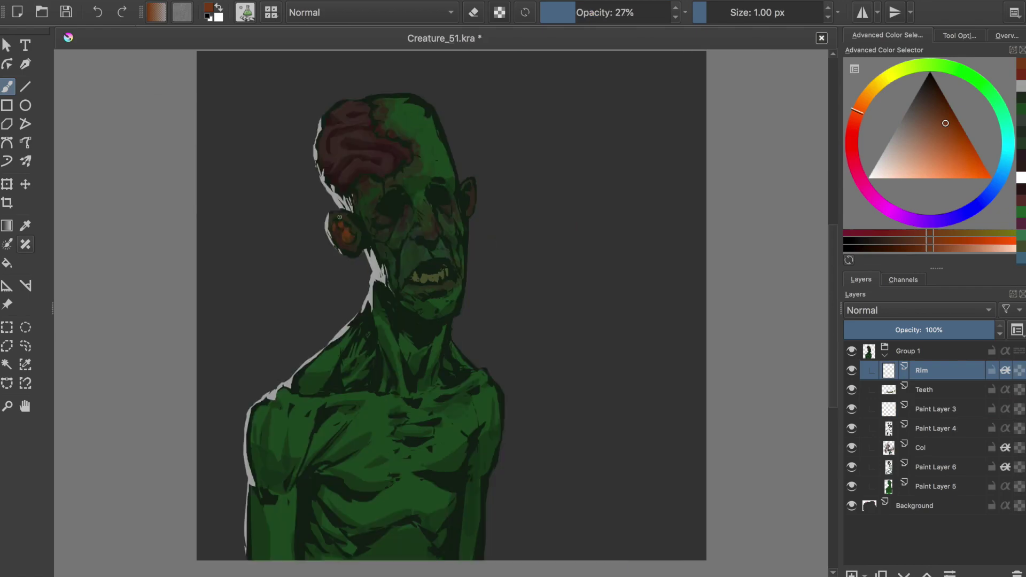
{"action": "key", "text": "m"}
Step: Check the ear glow by toggling eraser and mirrored view, then save
{"action": "key", "text": "e"}
{"action": "key", "text": "e"}
{"action": "key", "text": "e"}
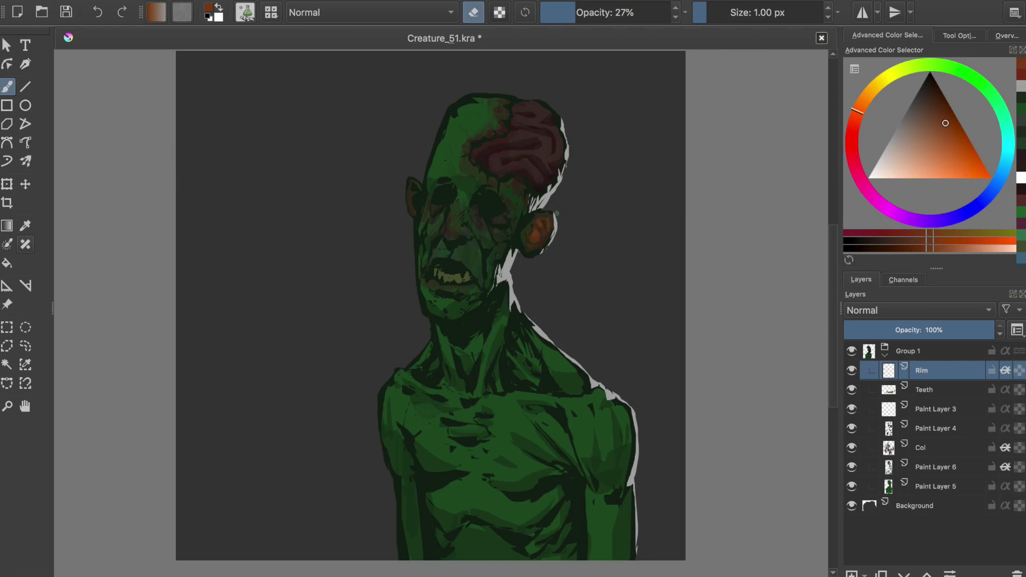
{"action": "key", "text": "m"}
{"action": "key", "text": "e"}
{"action": "key", "text": "e"}
{"action": "key", "text": "e"}
{"action": "key", "text": "e"}
{"action": "key", "text": "e"}
{"action": "key", "text": "e"}
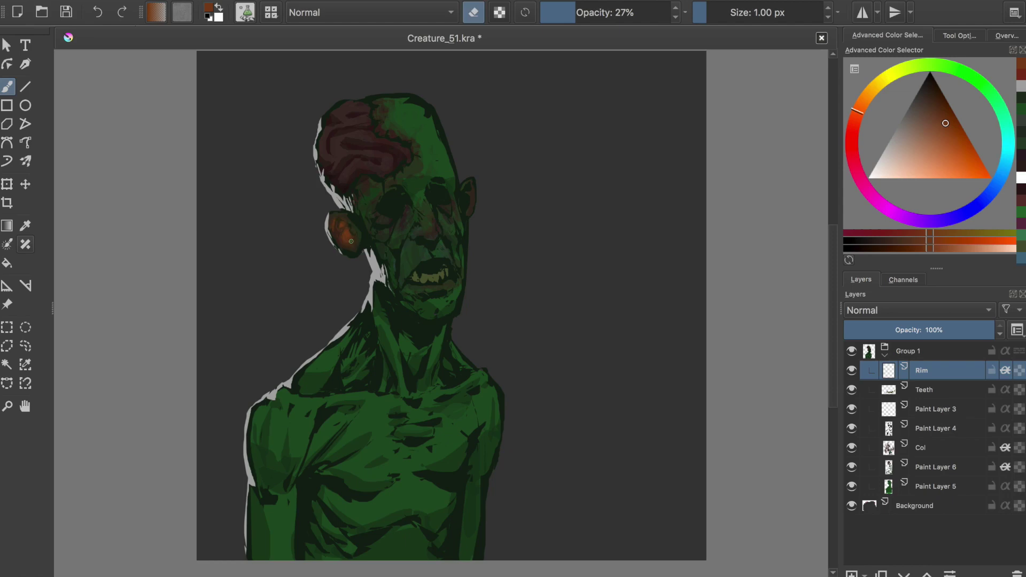
{"action": "key", "text": "m"}
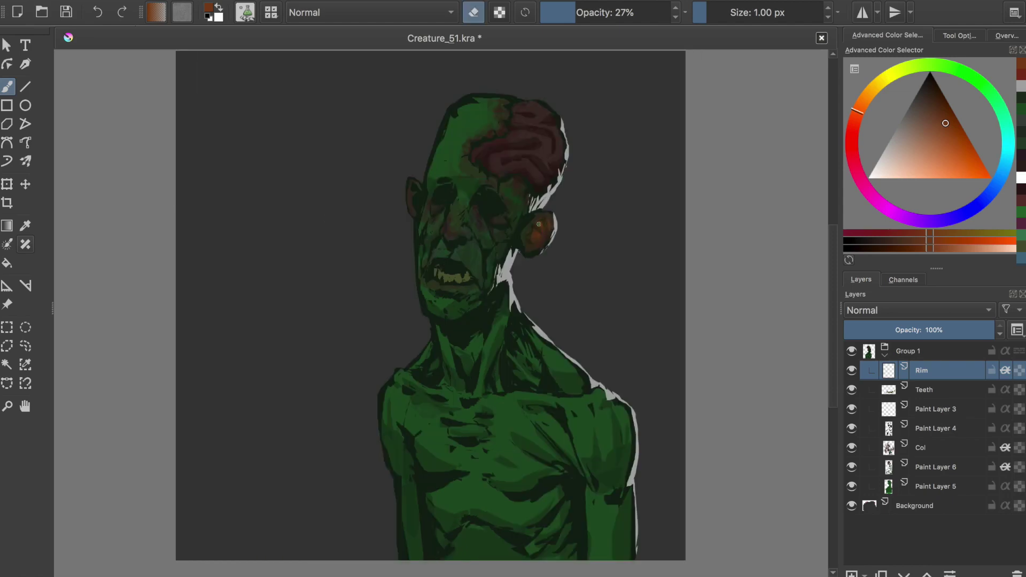
{"action": "key", "text": "e"}
{"action": "key", "text": "m"}
{"action": "key", "text": "ctrl+s"}
Step: Soften the orange glow on the ear and save the painting
{"action": "left_click_drag", "start_coordinate": [319, 182], "coordinate": [328, 209]}
{"action": "key", "text": "e"}
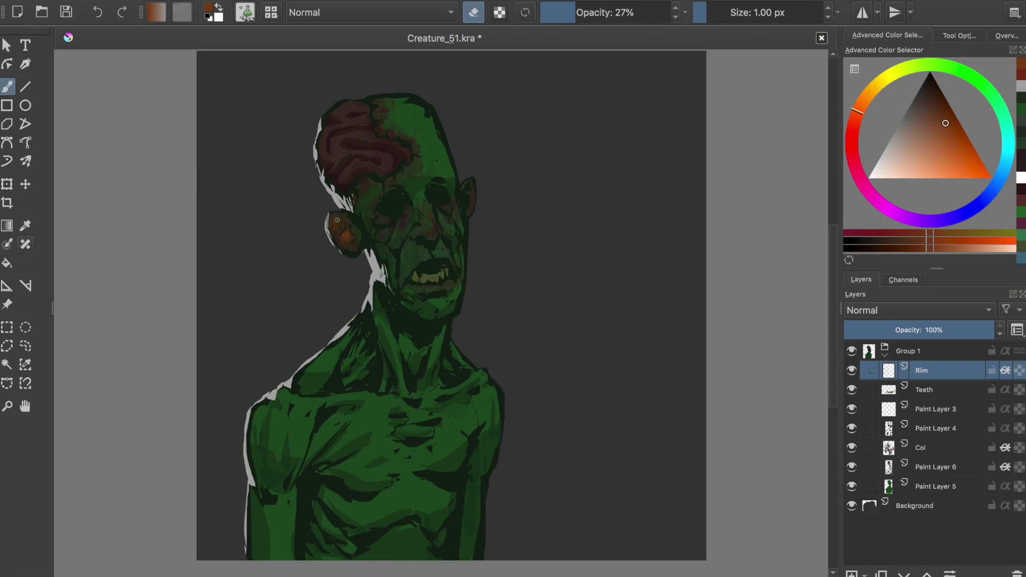
{"action": "key", "text": "m"}
{"action": "key", "text": "ctrl+s"}
{"action": "key", "text": "m"}
Step: Add a new layer for highlights and choose its colour
{"action": "key", "text": "Insert"}
{"action": "key", "text": "e"}
{"action": "left_click", "coordinate": [634, 14]}
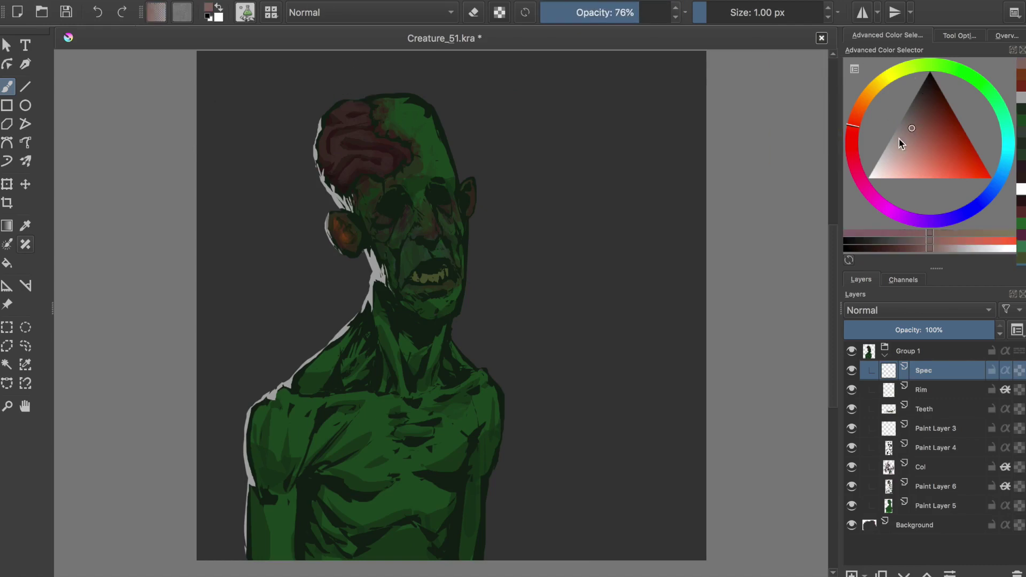
Step: Paint light pink glossy specular highlights across the brain
{"action": "left_click", "coordinate": [346, 106], "text": "ctrl"}
{"action": "mouse_move", "coordinate": [341, 110]}
{"action": "left_mouse_down"}
{"action": "mouse_move", "coordinate": [351, 106]}
{"action": "mouse_move", "coordinate": [343, 111]}
{"action": "left_mouse_up"}
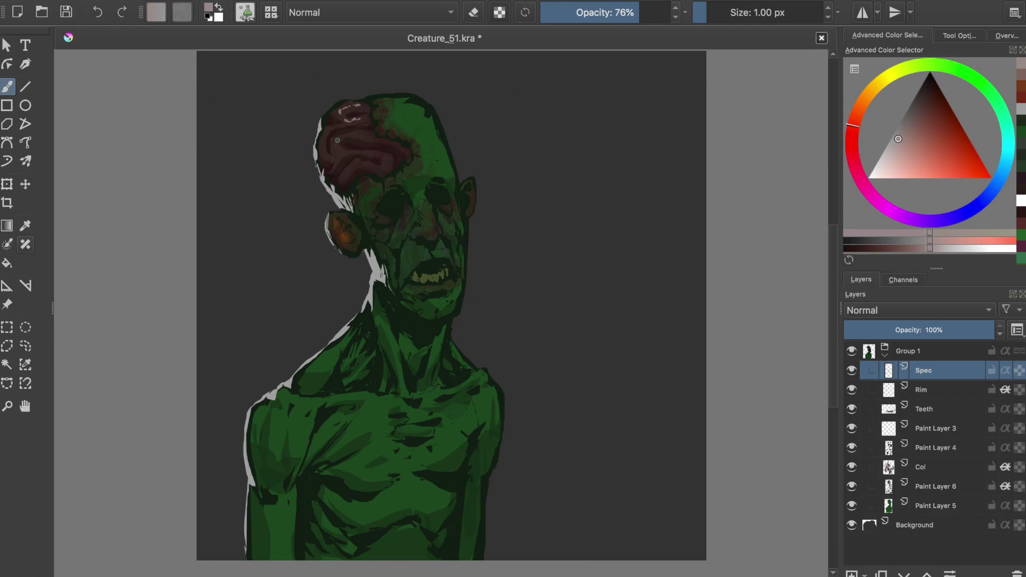
{"action": "mouse_move", "coordinate": [386, 155]}
{"action": "left_mouse_down"}
{"action": "mouse_move", "coordinate": [390, 164]}
{"action": "mouse_move", "coordinate": [355, 166]}
{"action": "left_mouse_up"}
{"action": "key", "text": "e"}
{"action": "key", "text": "e"}
{"action": "key", "text": "e"}
Step: Preview a hue/saturation/lightness adjustment, cancel it, and save
{"action": "key", "text": "ctrl+u"}
{"action": "left_click_drag", "start_coordinate": [802, 247], "coordinate": [821, 246]}
{"action": "key", "text": "Escape"}
{"action": "key", "text": "ctrl+s"}
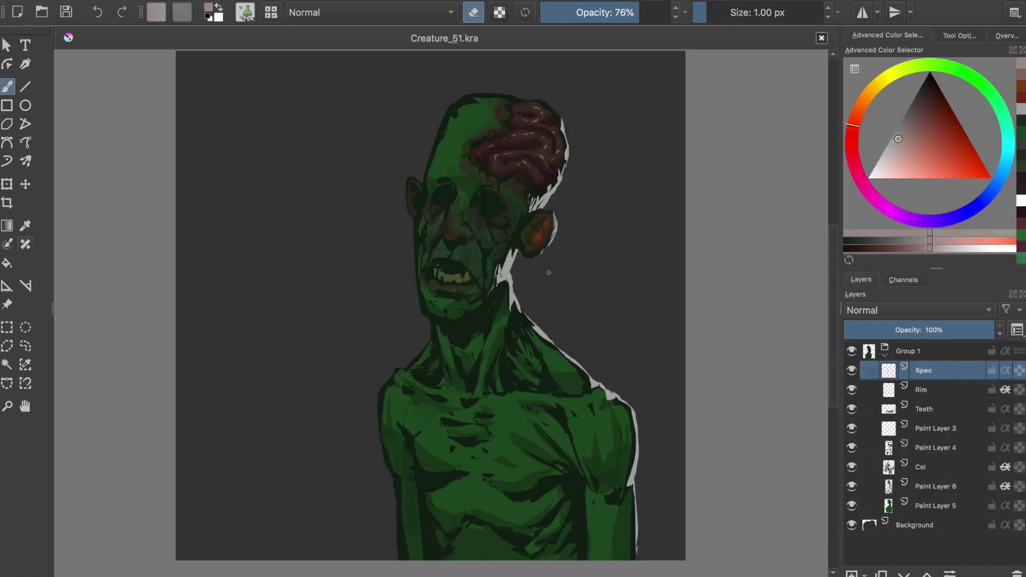
Step: Move down to the Rim layer and add a new layer above it
{"action": "key", "text": "Page_Down"}
{"action": "key", "text": "ctrl+u"}
{"action": "key", "text": "Escape"}
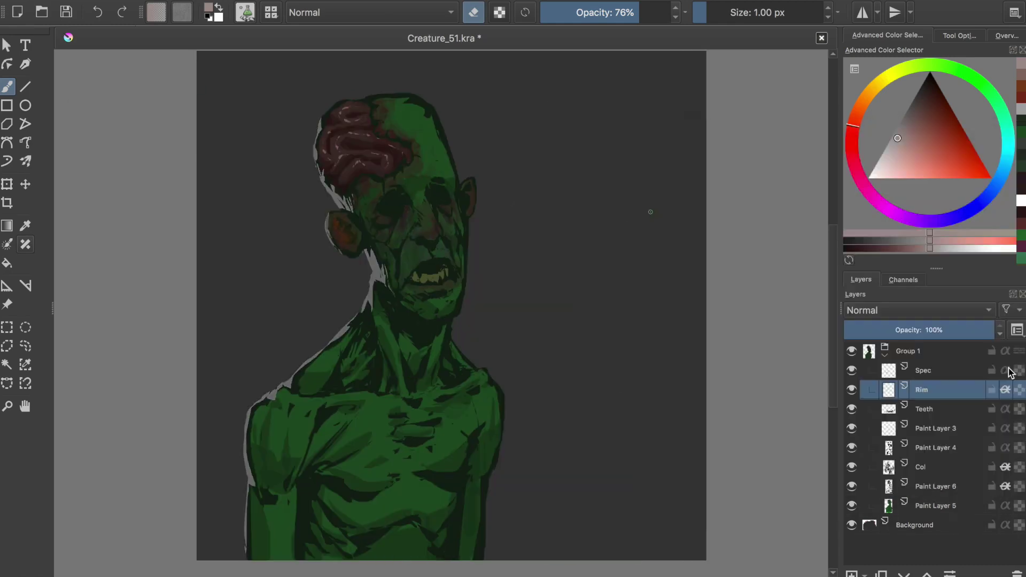
{"action": "key", "text": "ctrl+j"}
Step: Paint white rim light along the head edge, neck and shoulder on Rim2, then save
{"action": "left_click", "coordinate": [878, 163]}
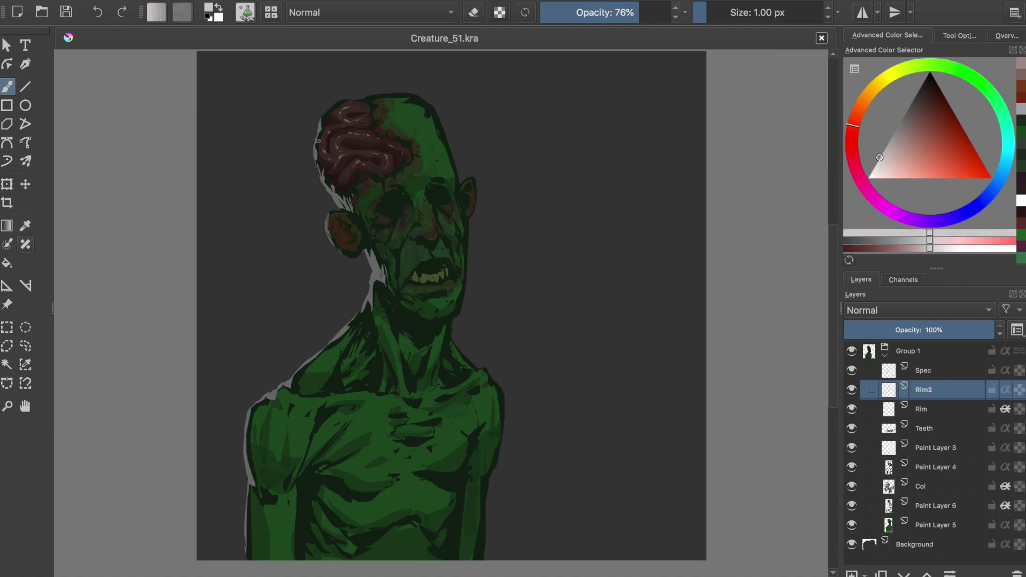
{"action": "left_click_drag", "start_coordinate": [313, 150], "coordinate": [314, 160]}
{"action": "left_click_drag", "start_coordinate": [319, 122], "coordinate": [321, 132]}
{"action": "left_click_drag", "start_coordinate": [319, 176], "coordinate": [344, 210]}
{"action": "mouse_move", "coordinate": [376, 258]}
{"action": "left_mouse_down"}
{"action": "mouse_move", "coordinate": [370, 294]}
{"action": "mouse_move", "coordinate": [242, 415]}
{"action": "left_mouse_up"}
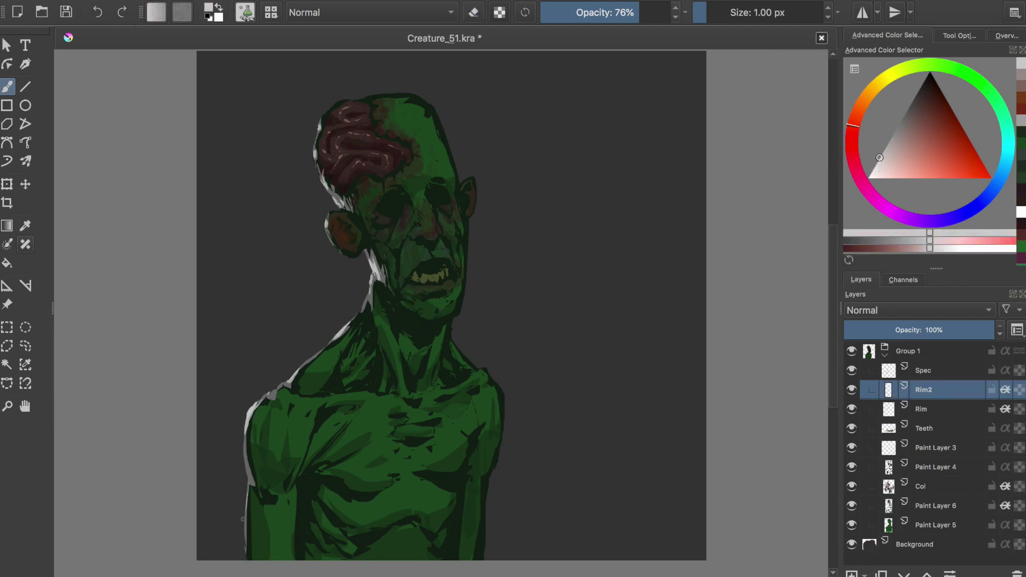
{"action": "key", "text": "m"}
{"action": "key", "text": "m"}
{"action": "key", "text": "ctrl+s"}
Step: Add a new layer named 'Rim Blue' above Rim2
{"action": "key", "text": "Insert"}
{"action": "double_click", "coordinate": [925, 390]}
{"action": "type", "text": "Rim Blue"}
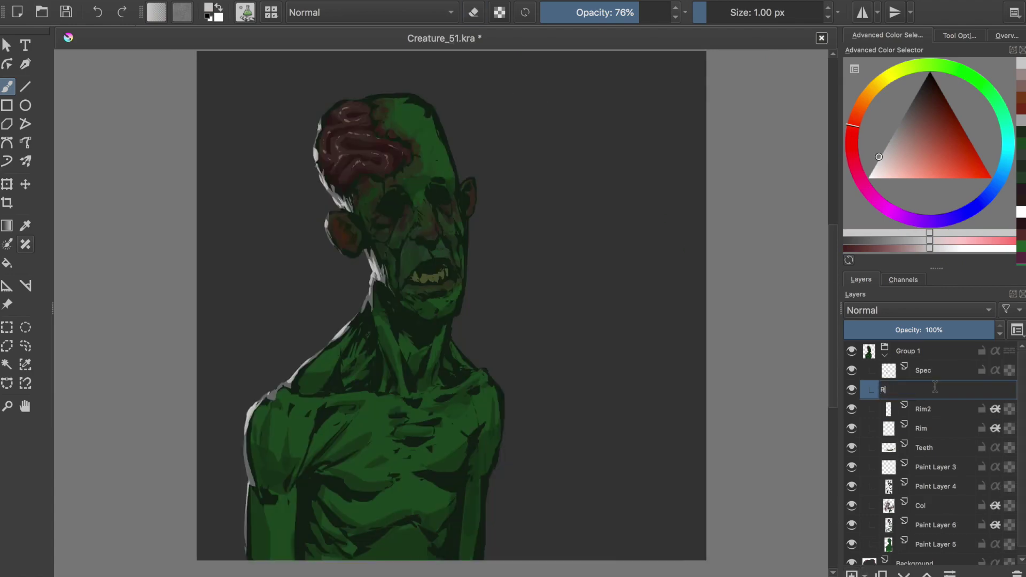
{"action": "key", "text": "Return"}
Step: With cyan, inherit alpha and 72% opacity, paint teal rim light on forehead, neck and shoulder
{"action": "left_click", "coordinate": [1011, 156]}
{"action": "mouse_move", "coordinate": [454, 174]}
{"action": "left_mouse_down"}
{"action": "mouse_move", "coordinate": [432, 107]}
{"action": "mouse_move", "coordinate": [457, 184]}
{"action": "mouse_move", "coordinate": [461, 294]}
{"action": "mouse_move", "coordinate": [460, 259]}
{"action": "left_mouse_up"}
{"action": "left_click", "coordinate": [995, 390]}
{"action": "key", "text": "i"}
{"action": "left_click_drag", "start_coordinate": [436, 113], "coordinate": [449, 149]}
{"action": "left_click_drag", "start_coordinate": [444, 319], "coordinate": [476, 366]}
Step: Add teal rim strokes down the shoulder, arm, chest and torso edges at 48% opacity
{"action": "left_click_drag", "start_coordinate": [504, 404], "coordinate": [483, 555]}
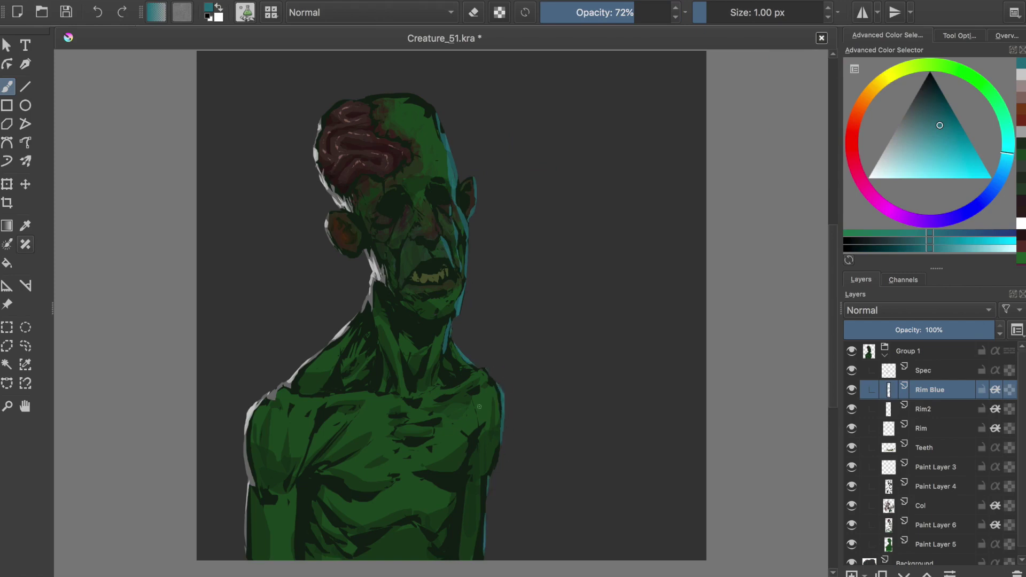
{"action": "left_click_drag", "start_coordinate": [478, 438], "coordinate": [459, 480]}
{"action": "left_click_drag", "start_coordinate": [453, 519], "coordinate": [462, 496]}
{"action": "key", "text": "m"}
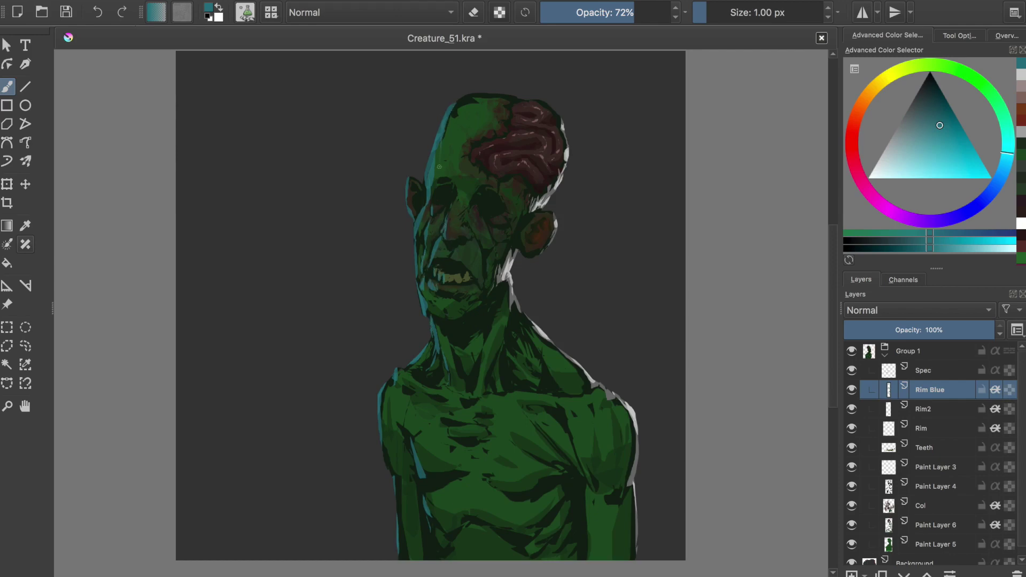
{"action": "key", "text": "i"}
{"action": "key", "text": "i"}
{"action": "key", "text": "i"}
{"action": "mouse_move", "coordinate": [420, 268]}
{"action": "left_mouse_down"}
{"action": "mouse_move", "coordinate": [430, 364]}
{"action": "mouse_move", "coordinate": [392, 417]}
{"action": "left_mouse_up"}
{"action": "mouse_move", "coordinate": [425, 449]}
{"action": "left_mouse_down"}
{"action": "mouse_move", "coordinate": [428, 510]}
{"action": "mouse_move", "coordinate": [427, 499]}
{"action": "left_mouse_up"}
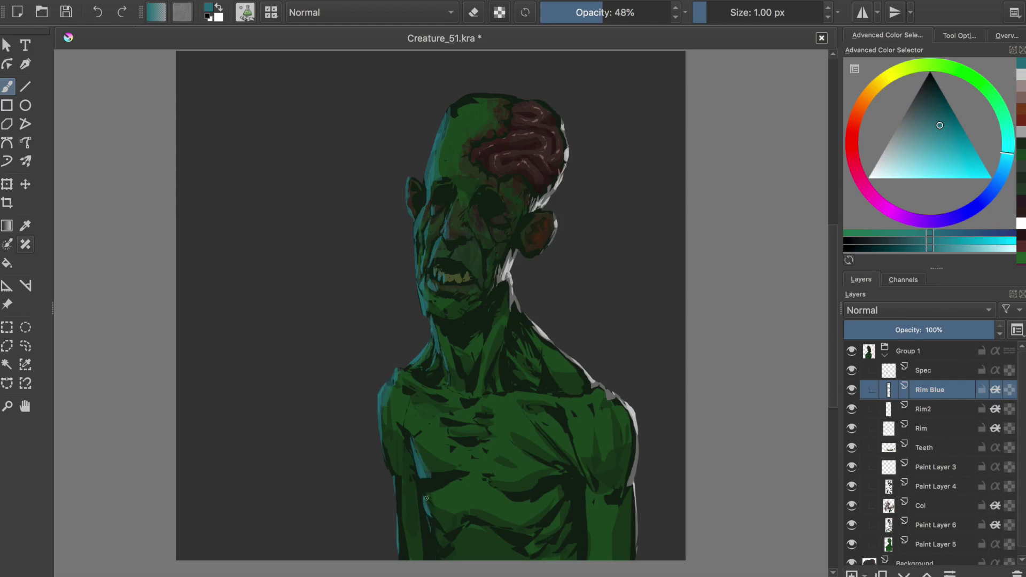
Step: Save, then preview an HSV/HSL adjustment on Rim Blue with Saturation 30 and Lightness -25
{"action": "key", "text": "m"}
{"action": "key", "text": "e"}
{"action": "key", "text": "ctrl+s"}
{"action": "key", "text": "ctrl+u"}
{"action": "left_click_drag", "start_coordinate": [804, 245], "coordinate": [792, 247]}
{"action": "mouse_move", "coordinate": [896, 224]}
{"action": "left_mouse_down"}
{"action": "mouse_move", "coordinate": [854, 229]}
{"action": "mouse_move", "coordinate": [861, 243]}
{"action": "mouse_move", "coordinate": [875, 225]}
{"action": "left_mouse_up"}
{"action": "left_click_drag", "start_coordinate": [791, 246], "coordinate": [809, 246]}
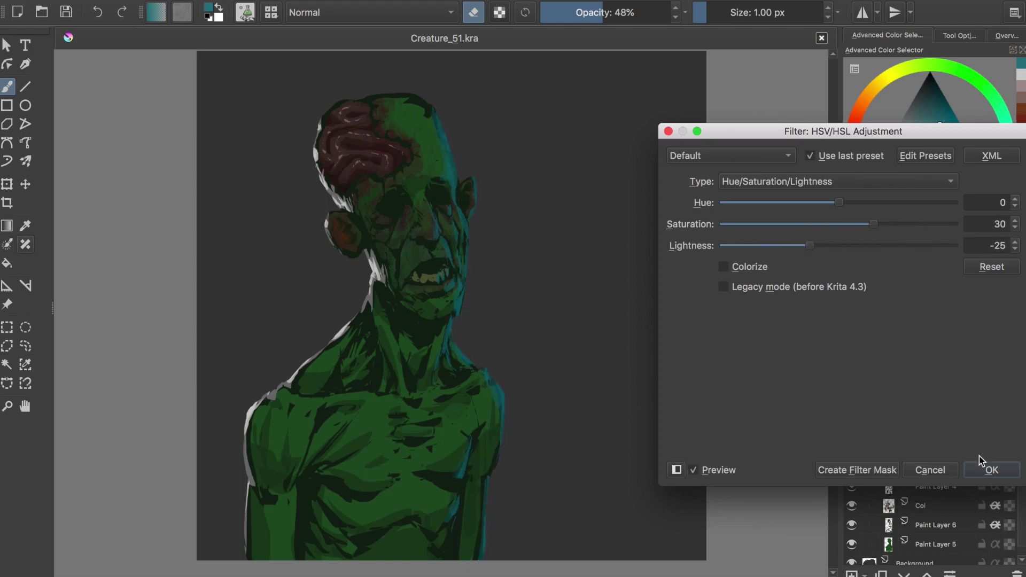